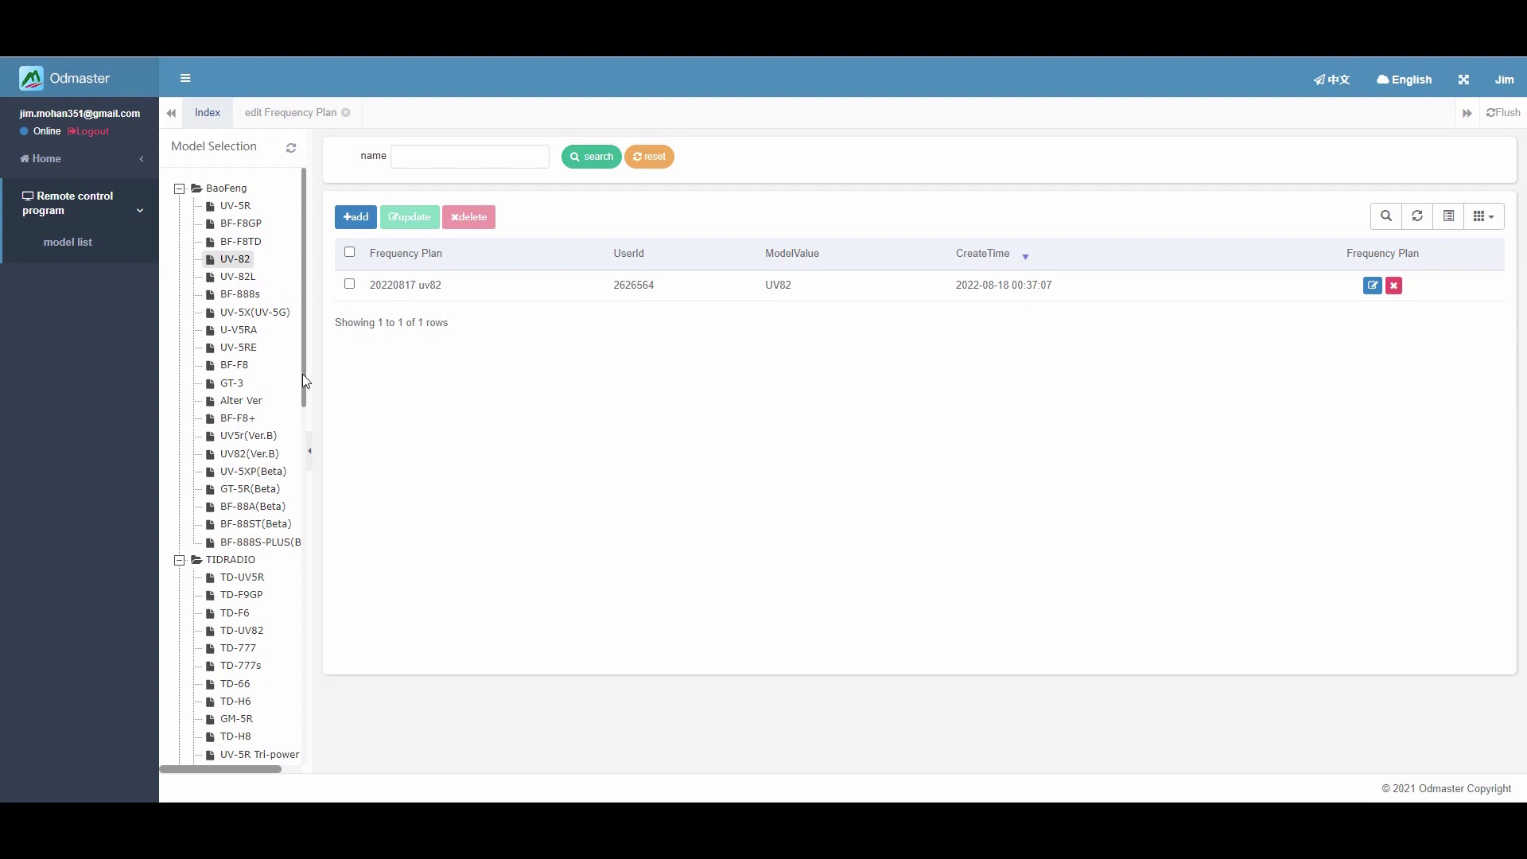
Step: Select UV-82 under BaoFeng in the model tree to list the '20220817 uv82' plan
{"action": "mouse_move", "coordinate": [302, 380]}
{"action": "left_mouse_down"}
{"action": "mouse_move", "coordinate": [296, 744]}
{"action": "mouse_move", "coordinate": [297, 360]}
{"action": "left_mouse_up"}
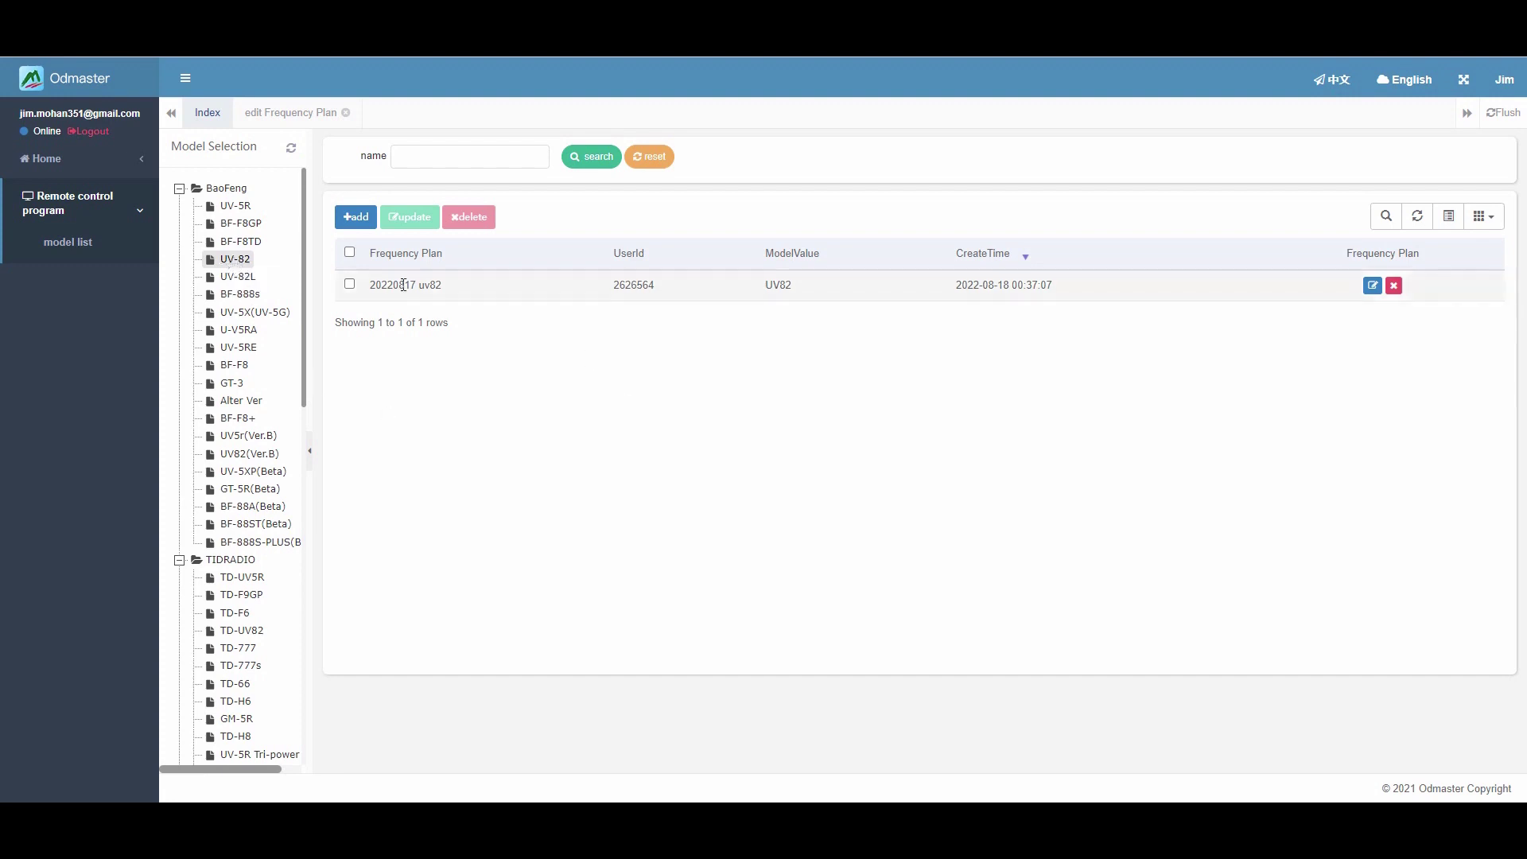
Step: Tick the checkbox on the '20220817 uv82' row of the plan table
{"action": "left_click", "coordinate": [349, 285]}
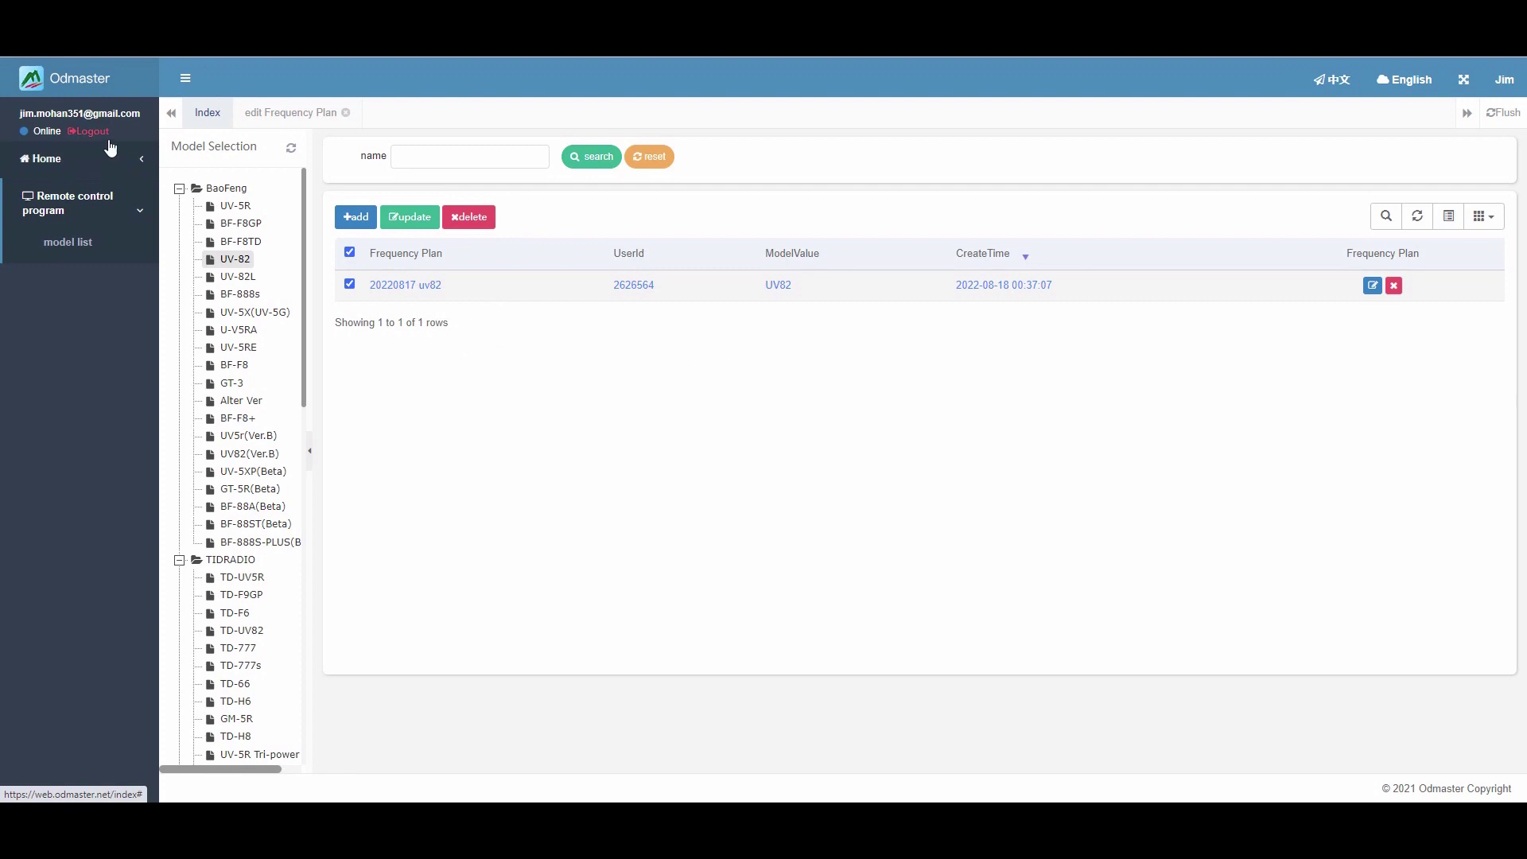
{"action": "left_click", "coordinate": [184, 77]}
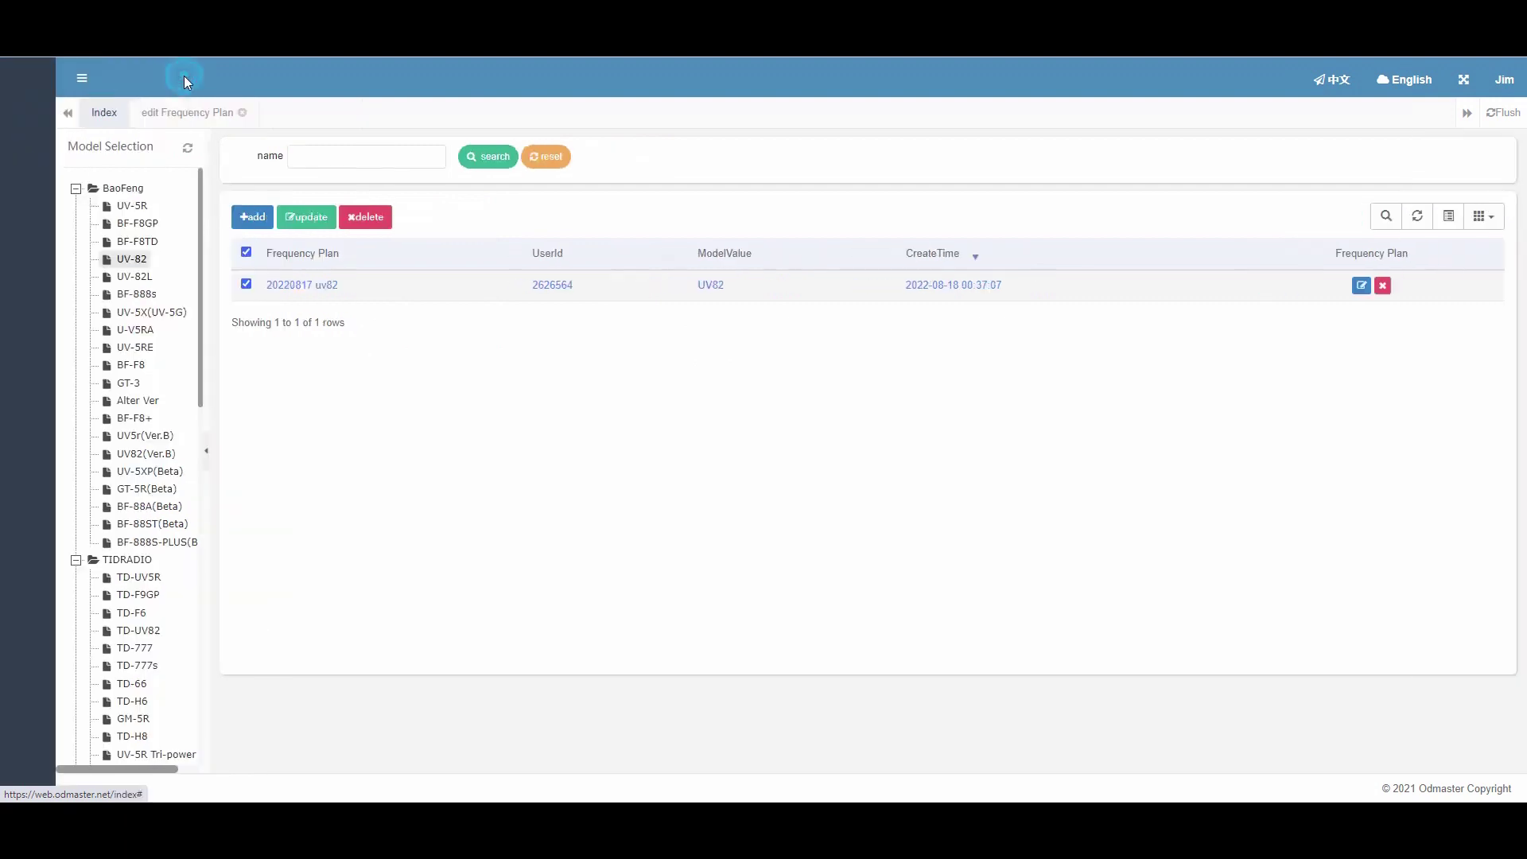
{"action": "left_click", "coordinate": [185, 76]}
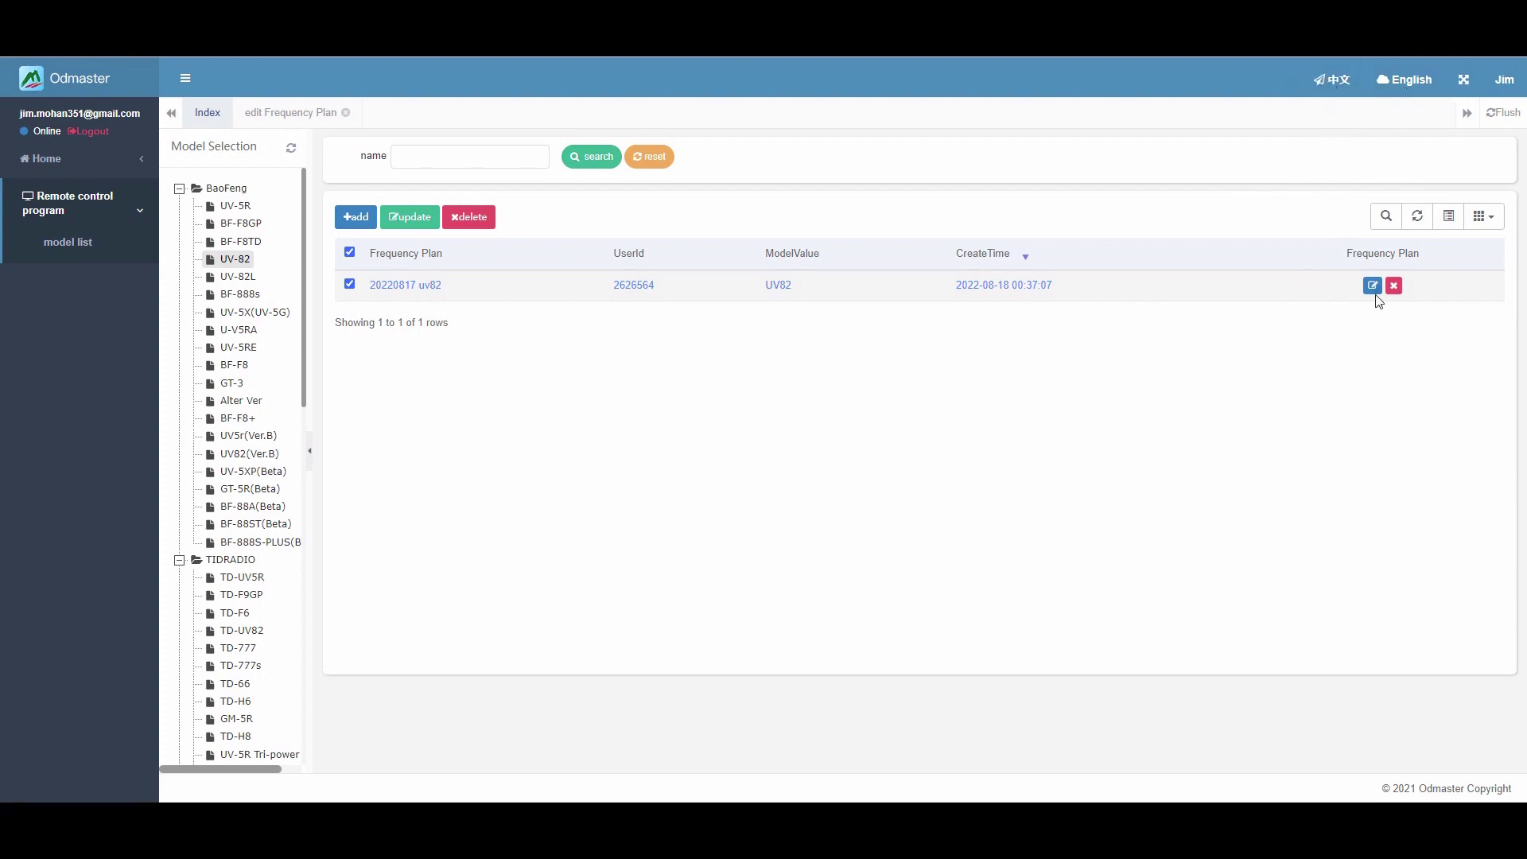
{"action": "left_click", "coordinate": [1518, 88]}
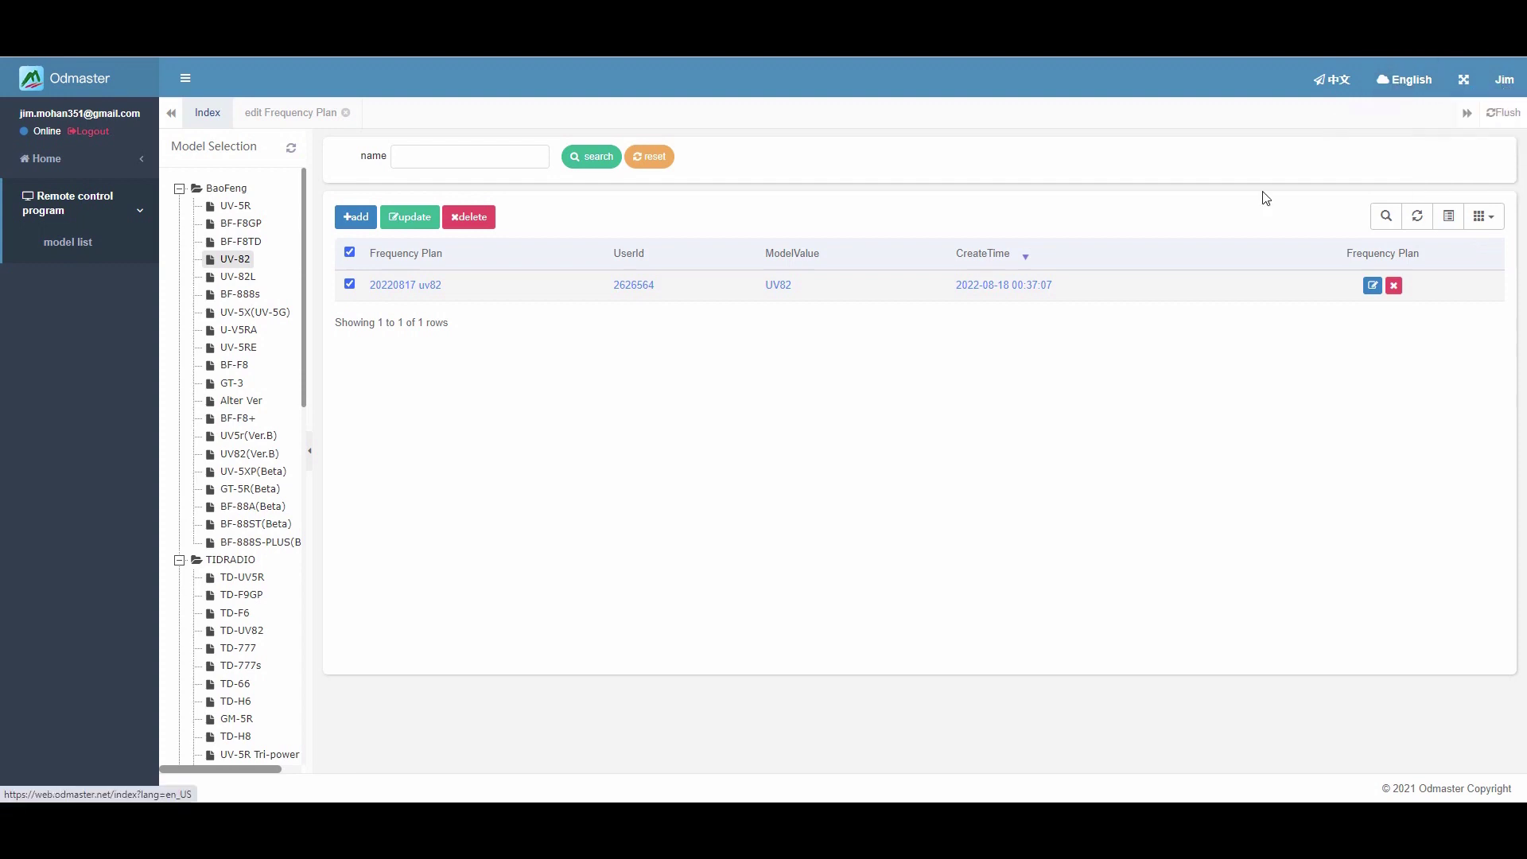
{"action": "left_click", "coordinate": [1387, 215]}
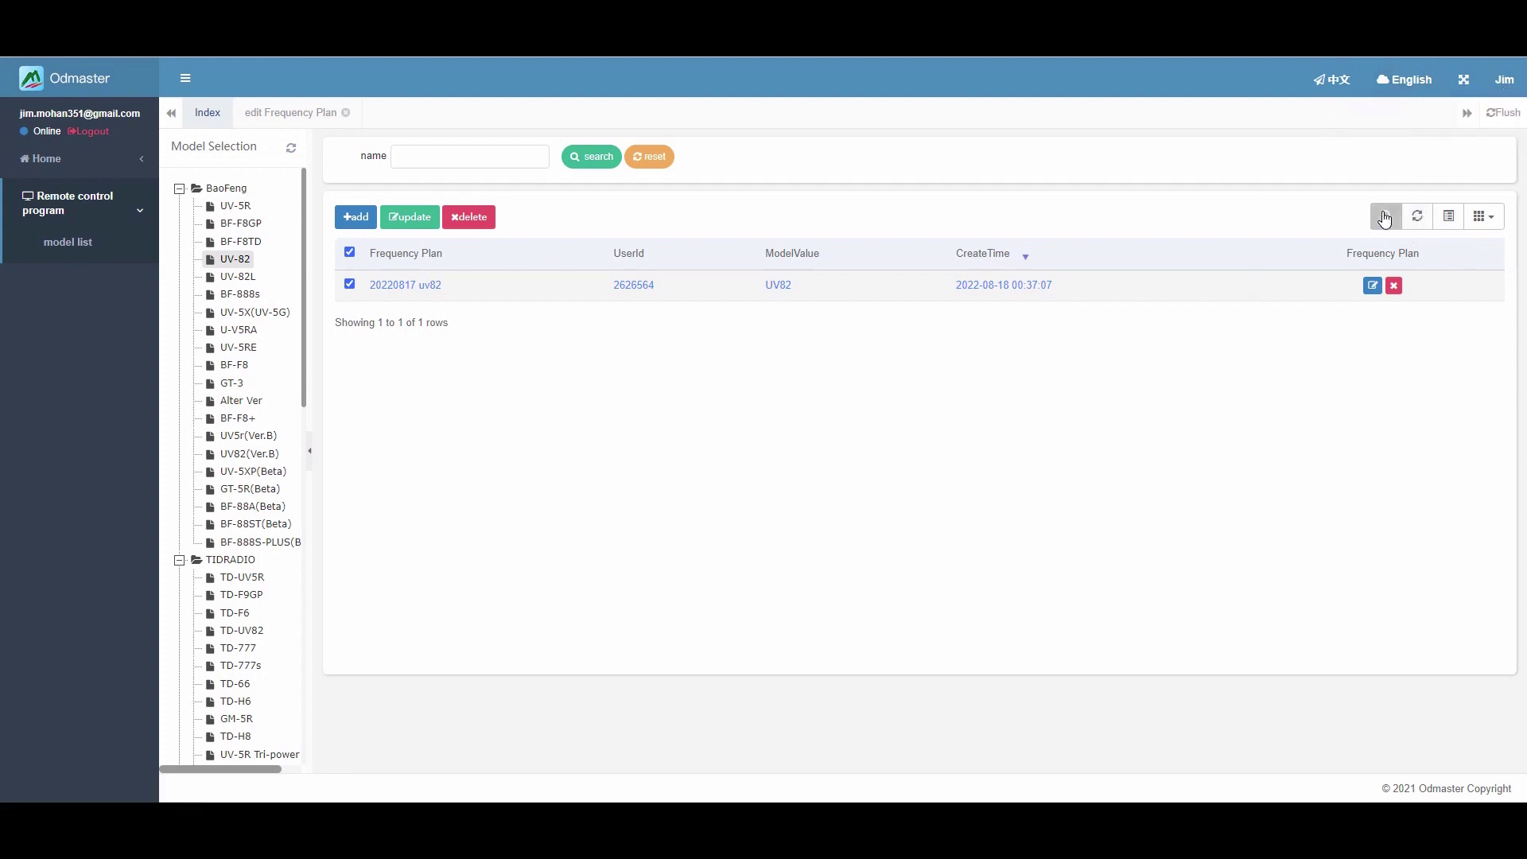
{"action": "left_click", "coordinate": [1416, 227]}
{"action": "left_click", "coordinate": [1449, 218]}
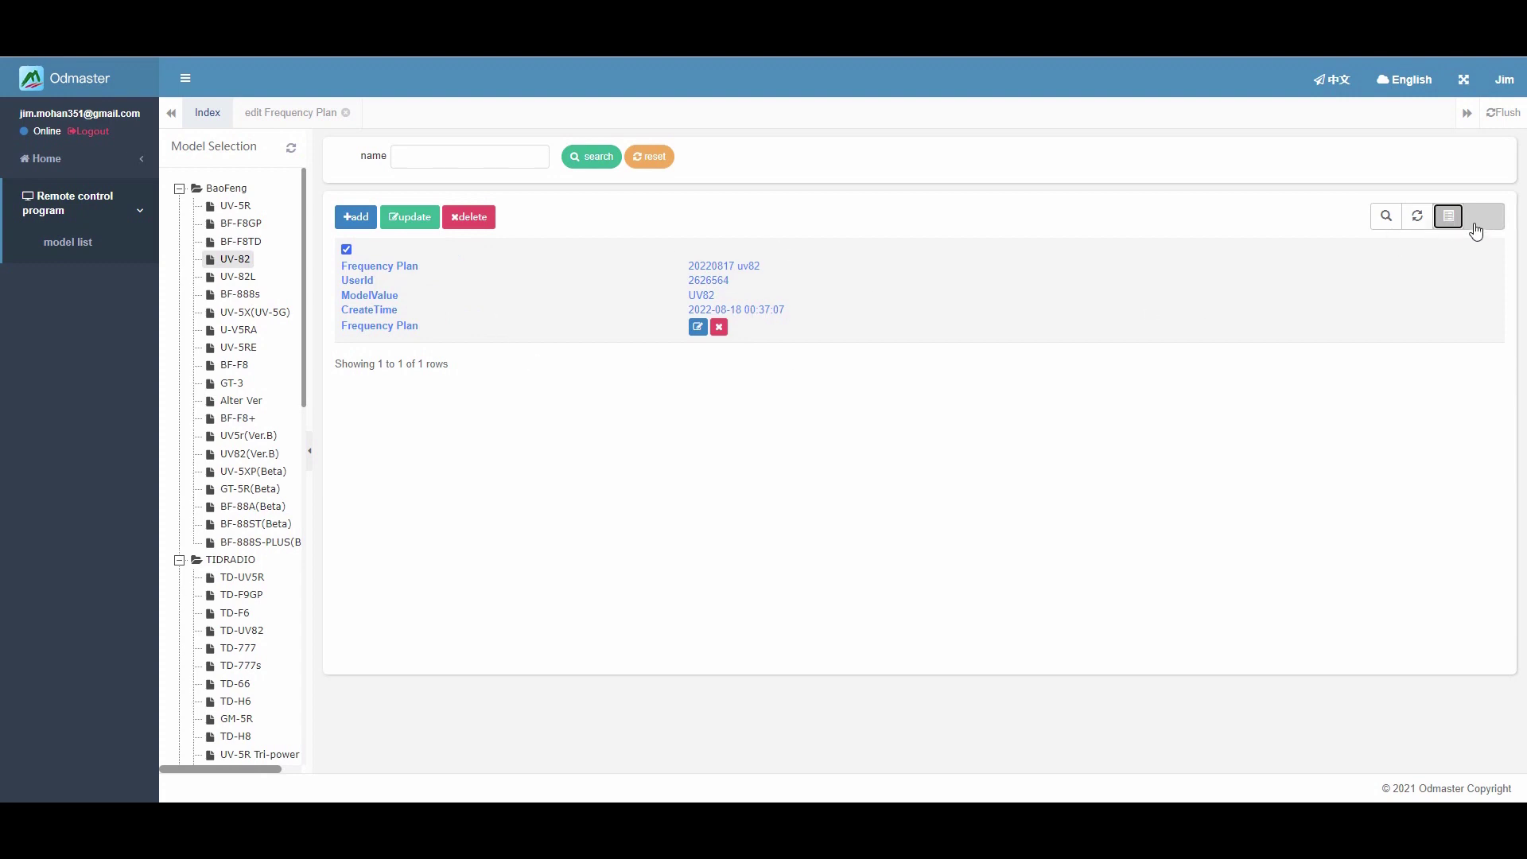
{"action": "left_click", "coordinate": [1447, 222]}
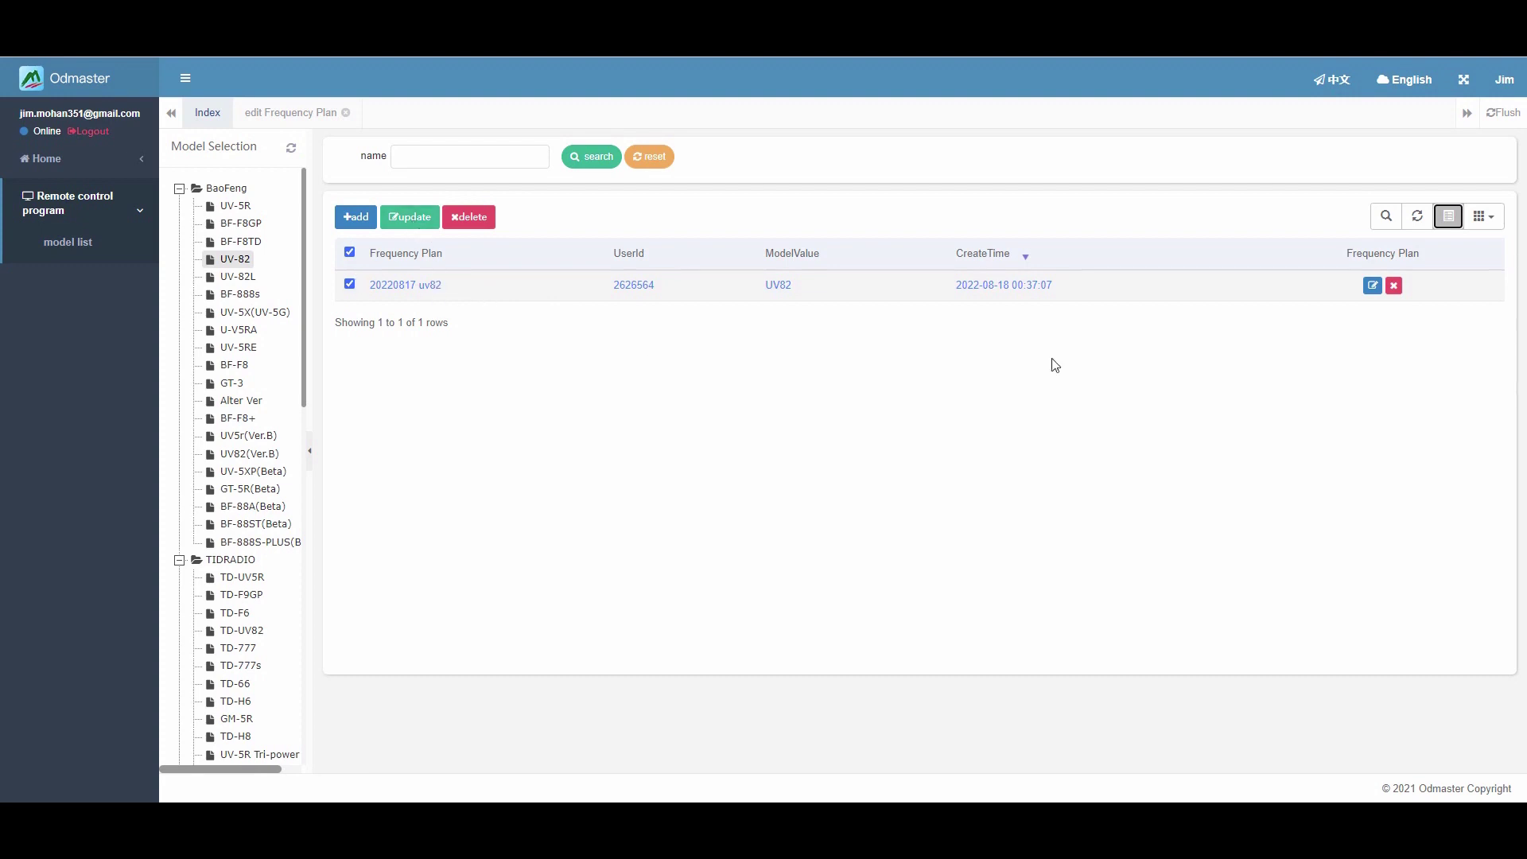
{"action": "left_click", "coordinate": [1372, 285]}
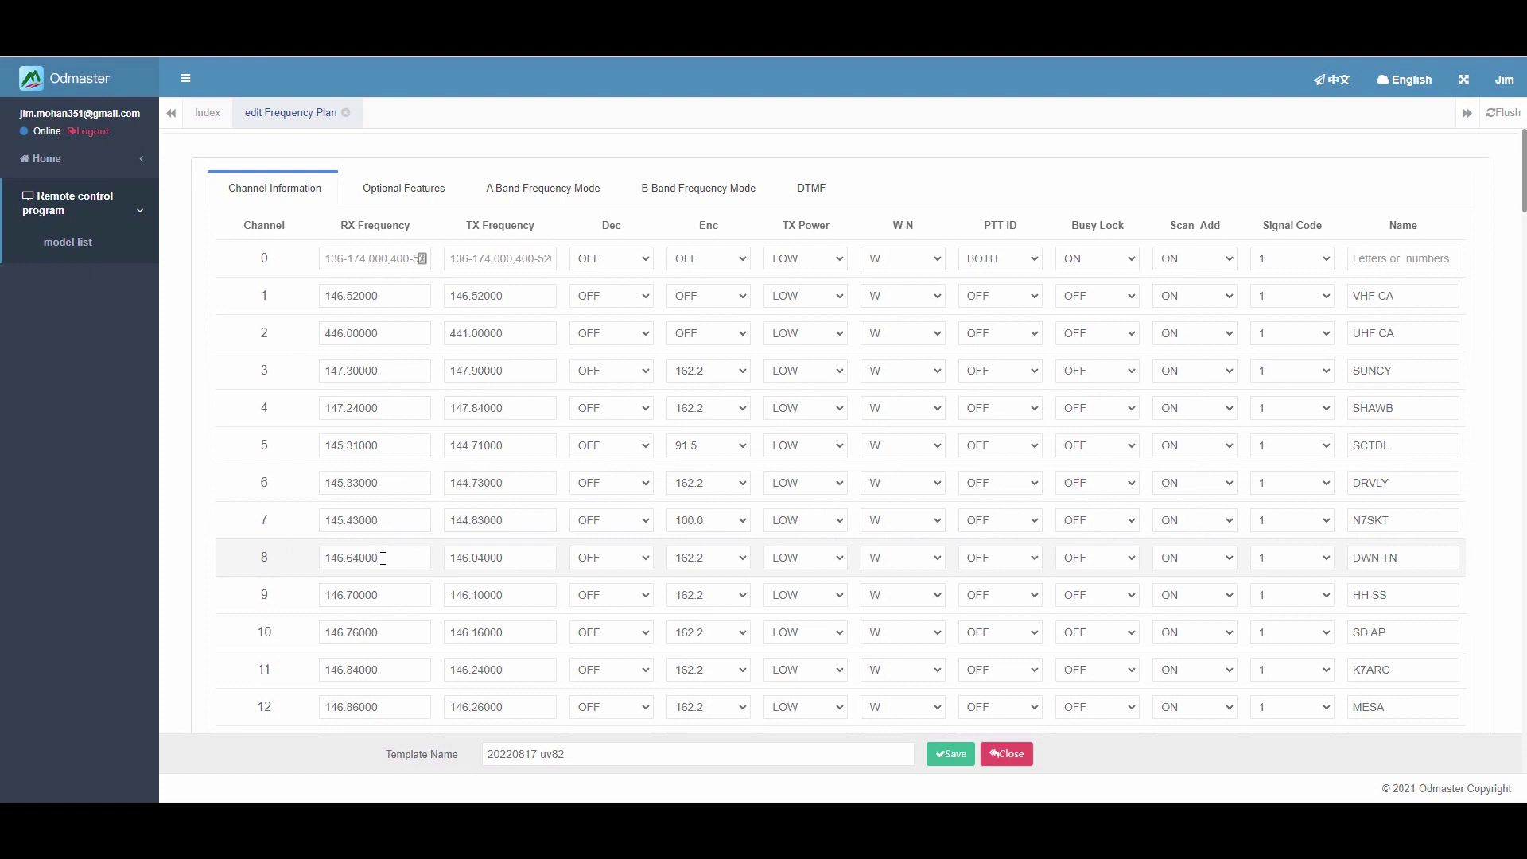
Step: Scroll through the plan's channels and select channel 2's 446.00000 RX frequency
{"action": "scroll", "coordinate": [416, 519], "scroll_direction": "down", "scroll_amount": 5}
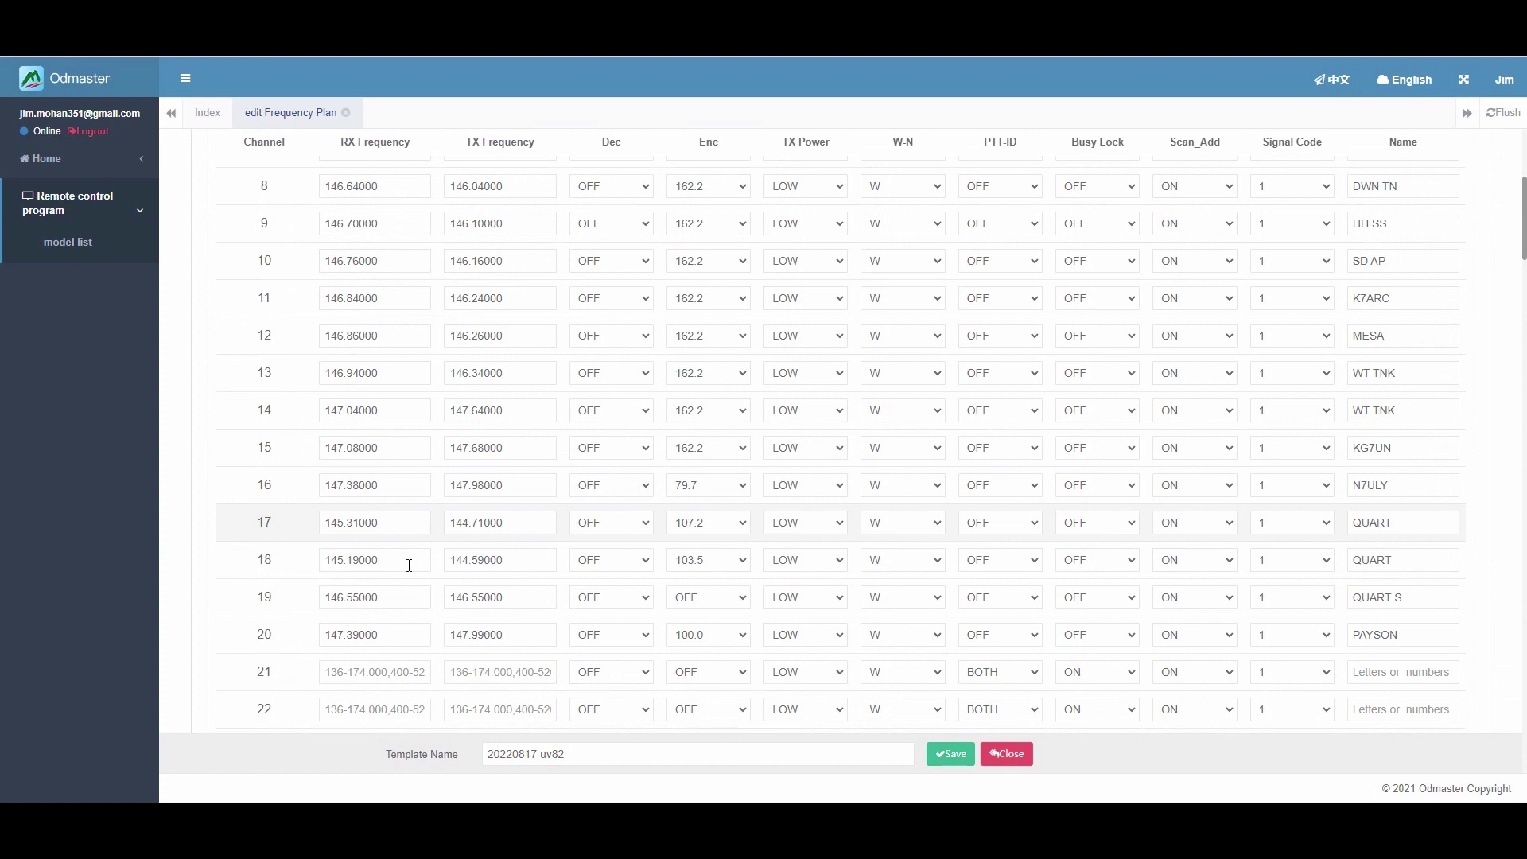
{"action": "scroll", "coordinate": [416, 588], "scroll_direction": "down", "scroll_amount": 3}
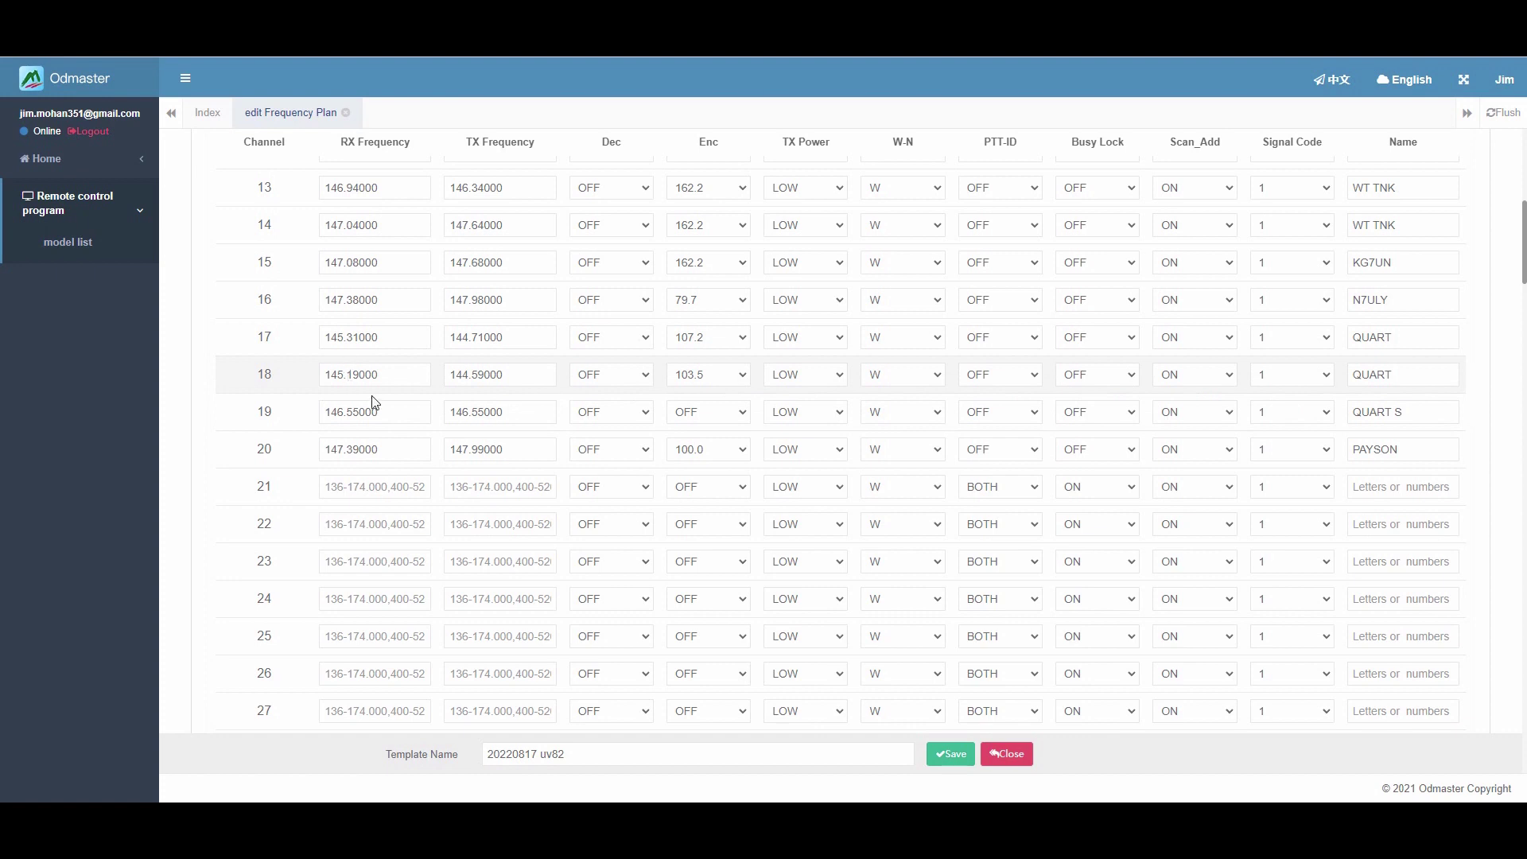
{"action": "scroll", "coordinate": [409, 403], "scroll_direction": "up", "scroll_amount": 3}
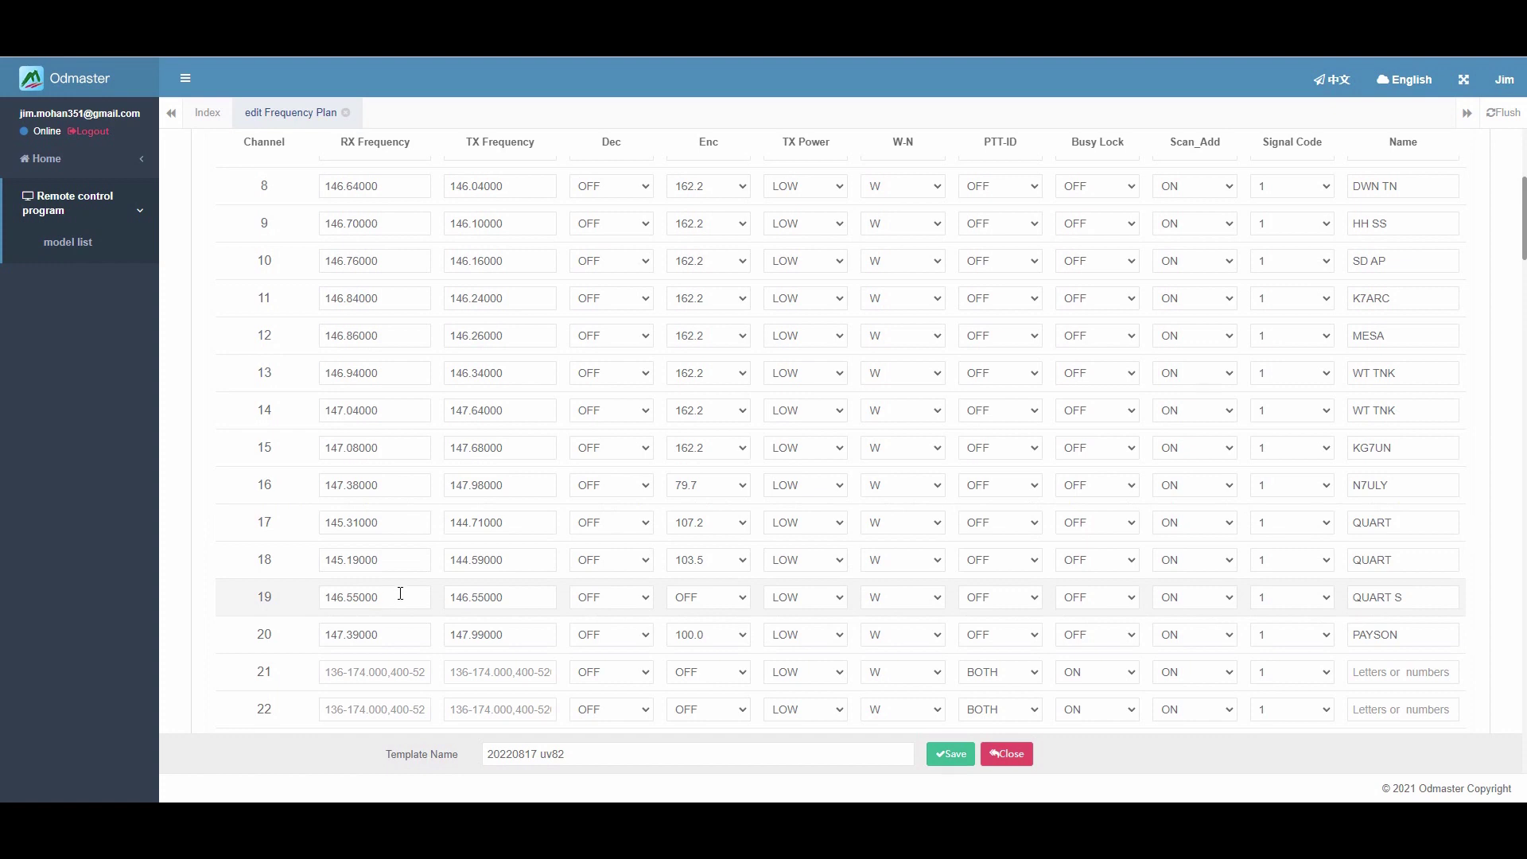
{"action": "scroll", "coordinate": [400, 593], "scroll_direction": "up", "scroll_amount": 5}
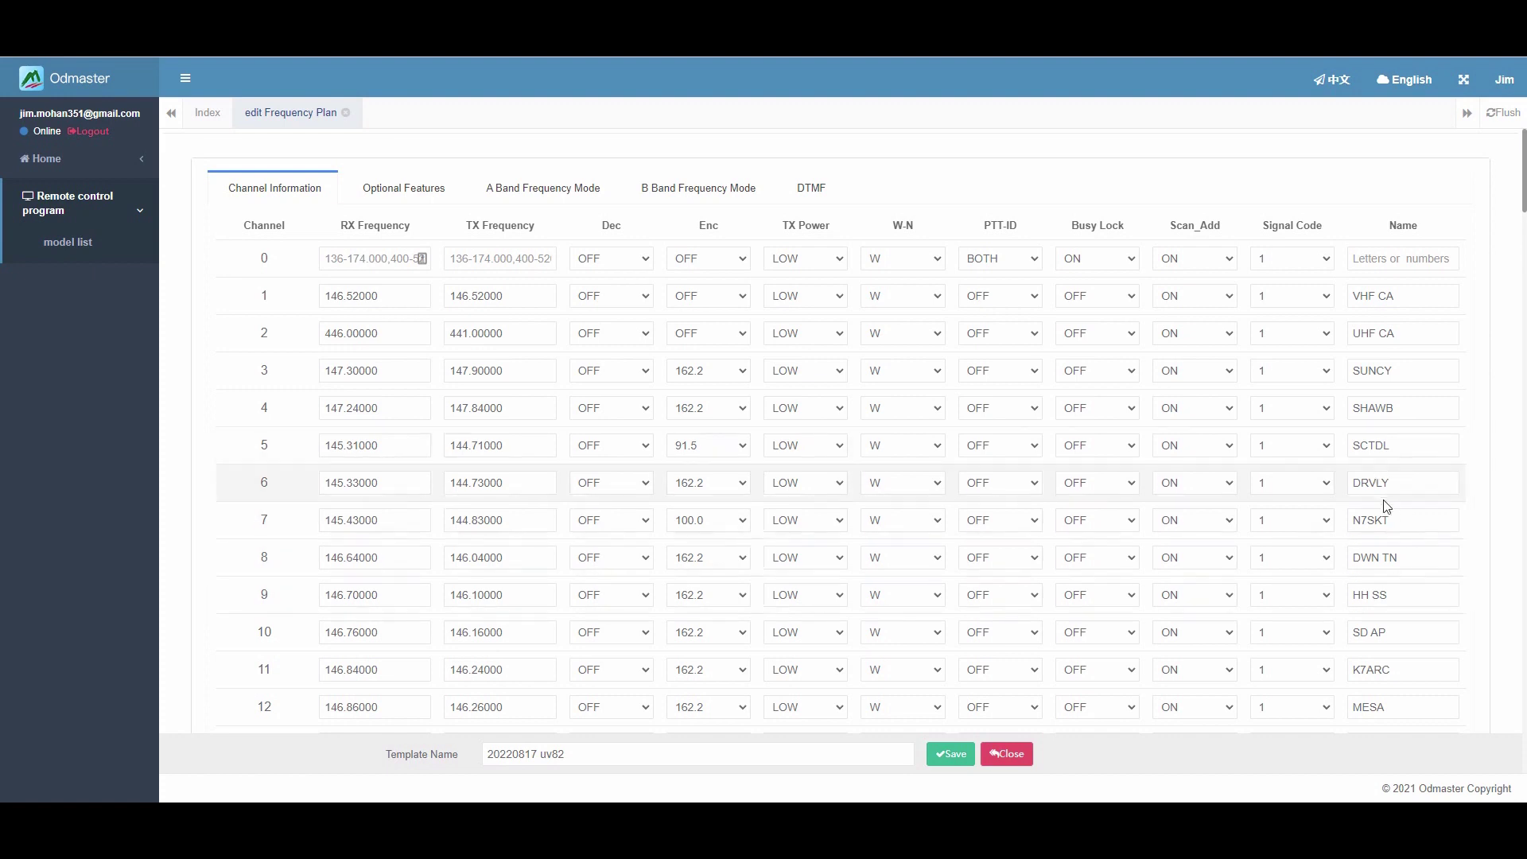
{"action": "scroll", "coordinate": [1400, 485], "scroll_direction": "down", "scroll_amount": 5}
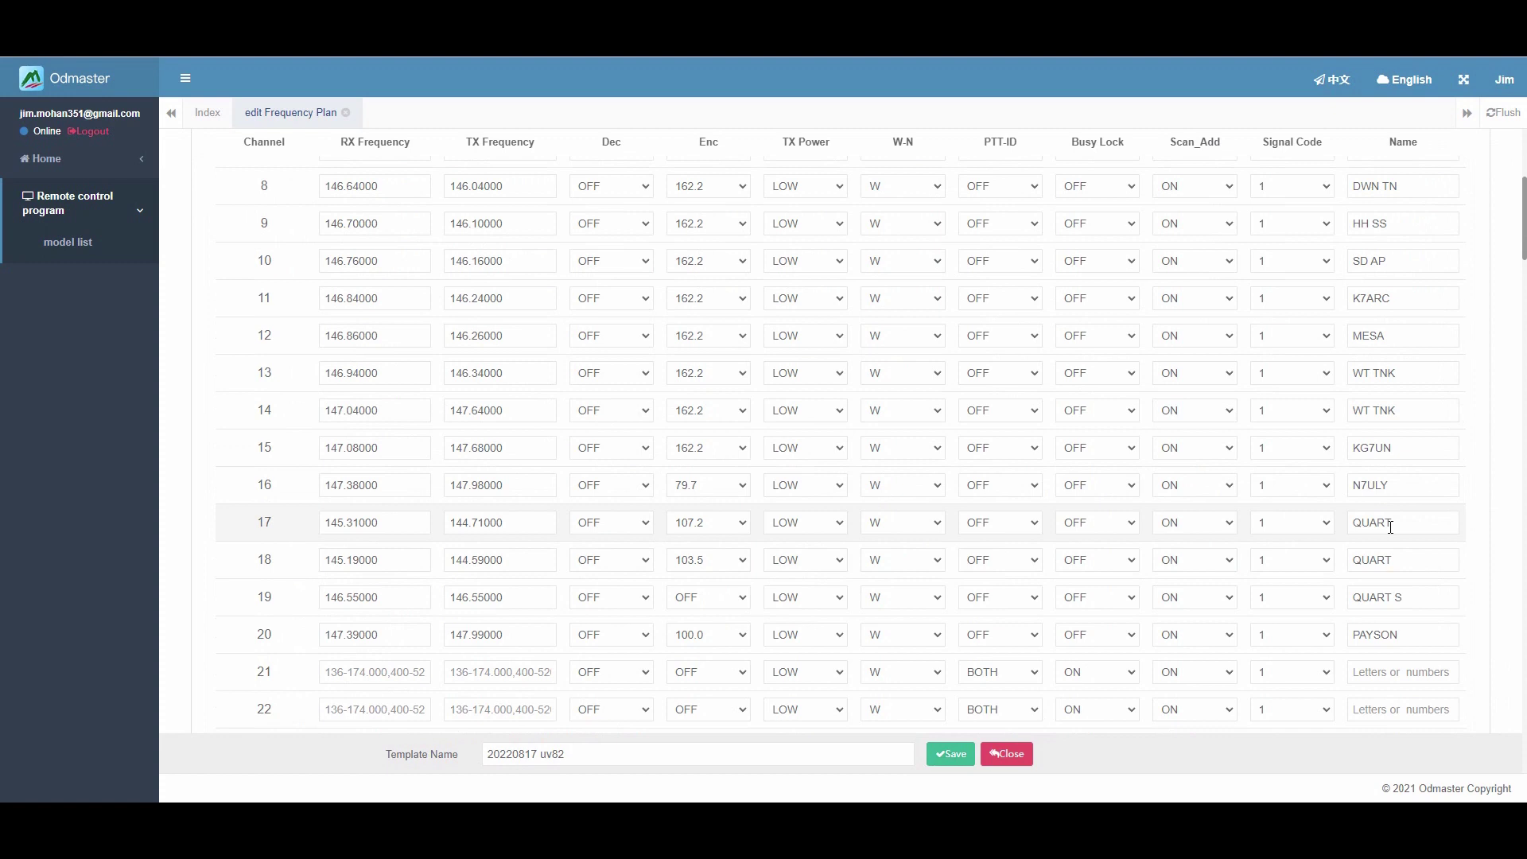
{"action": "scroll", "coordinate": [1390, 525], "scroll_direction": "up", "scroll_amount": 5}
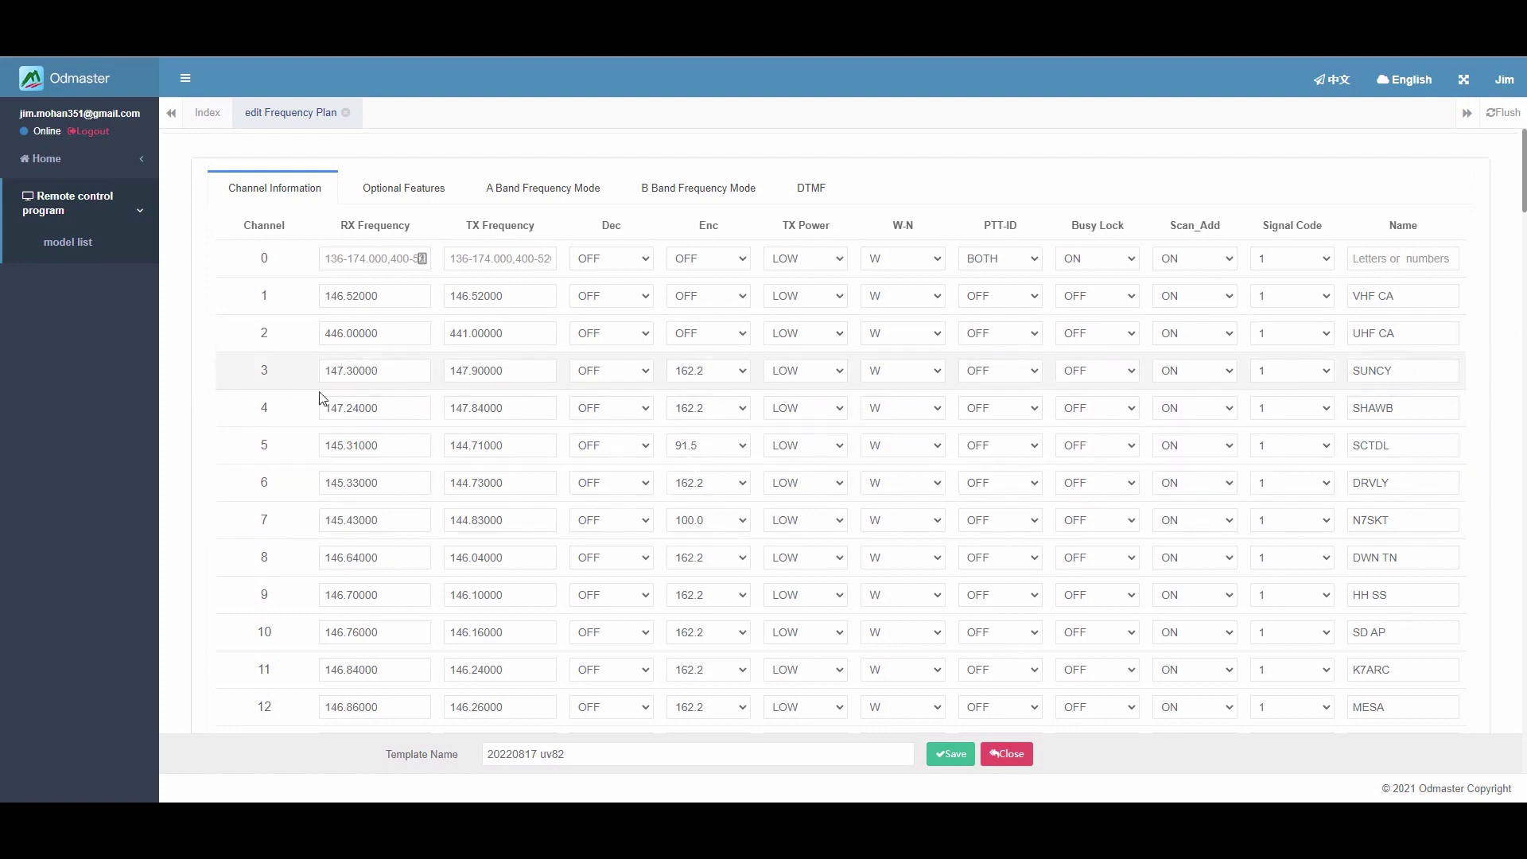
{"action": "left_click", "coordinate": [397, 334]}
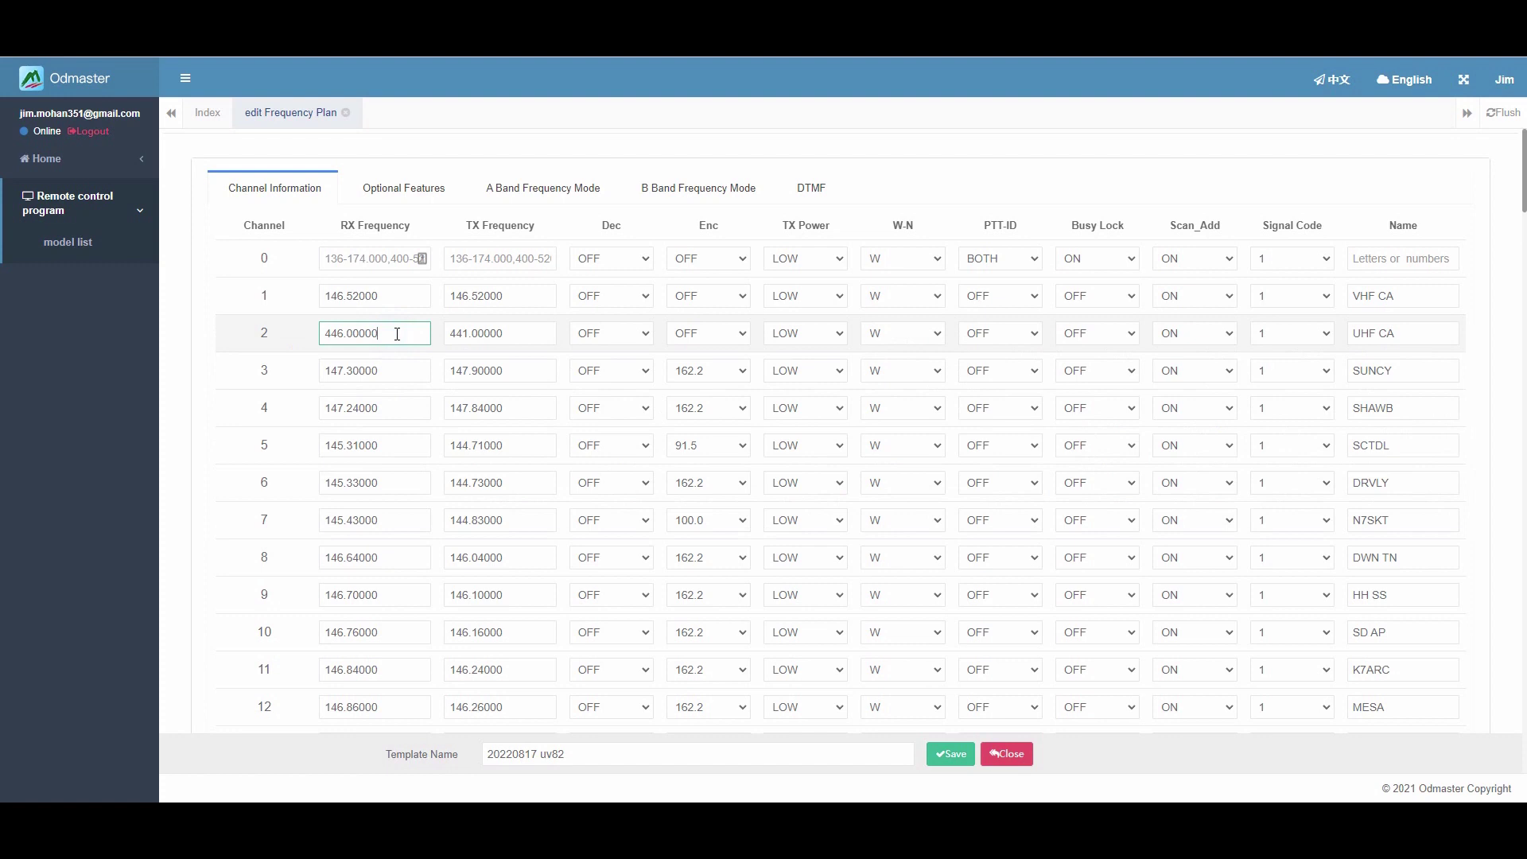
Step: Paste 446.00000 into channel 2's TX frequency, leaving its Dec tone OFF
{"action": "left_click", "coordinate": [511, 332]}
{"action": "key", "text": "ctrl+a"}
{"action": "type", "text": "446.00000"}
{"action": "left_click", "coordinate": [614, 337]}
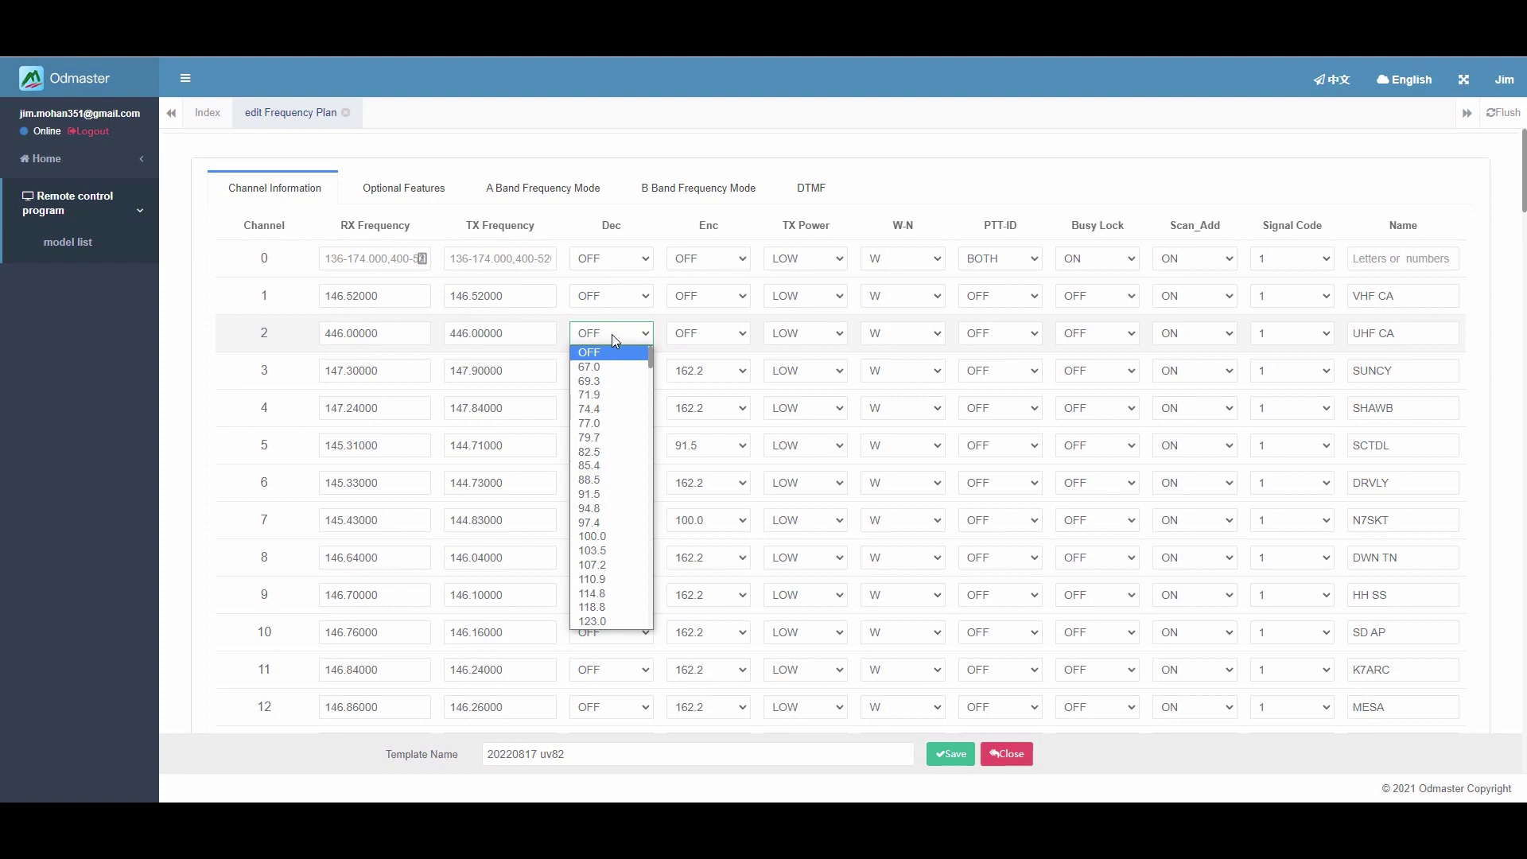
{"action": "left_click", "coordinate": [612, 334]}
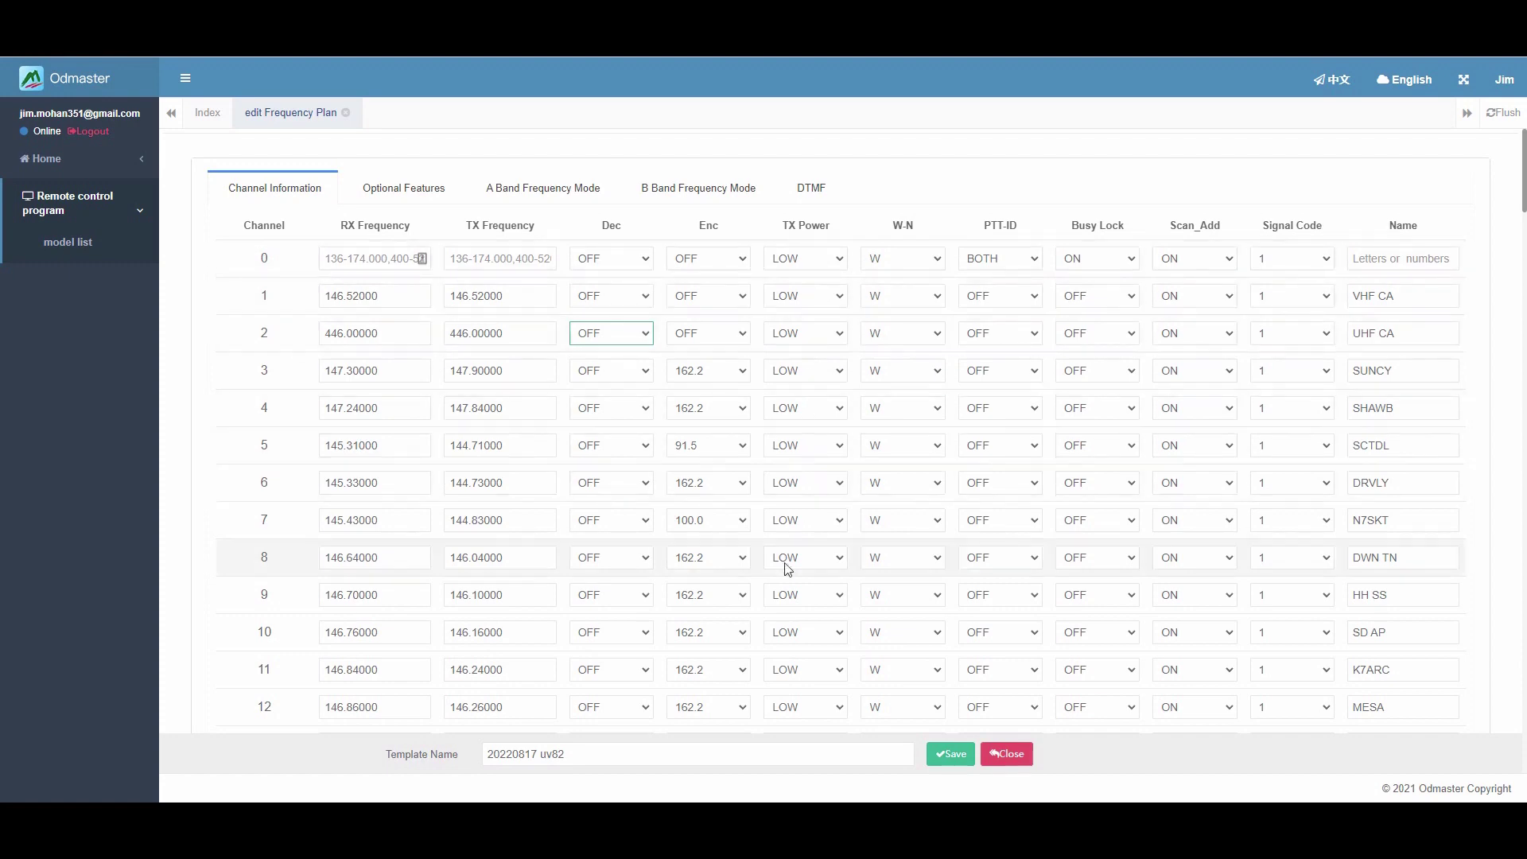
Step: Set TX Power to HIGH for channels 3 through 10
{"action": "scroll", "coordinate": [785, 565], "scroll_direction": "down", "scroll_amount": 5}
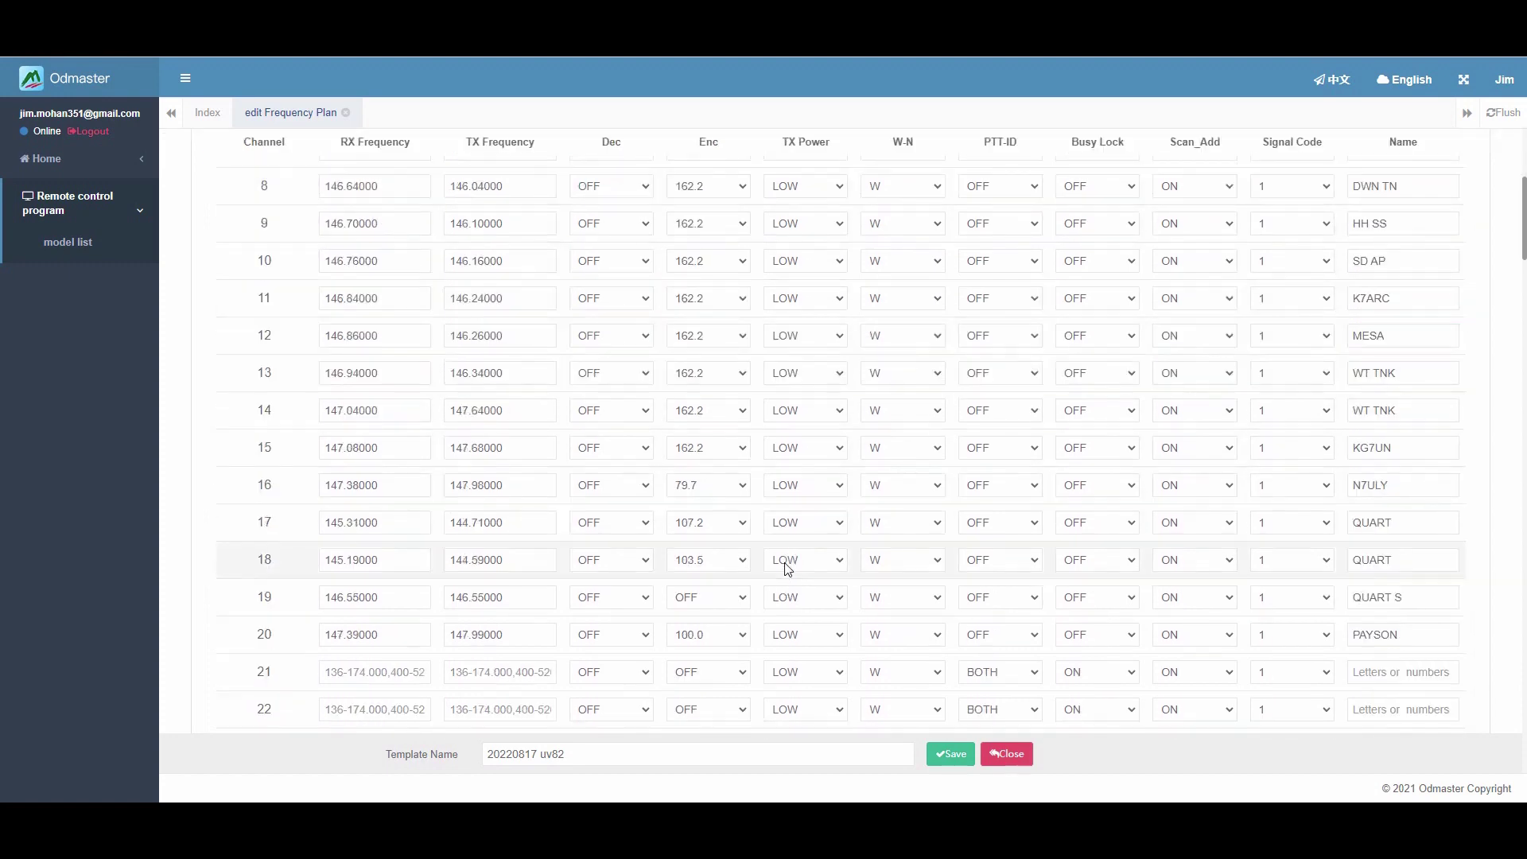
{"action": "scroll", "coordinate": [786, 565], "scroll_direction": "up", "scroll_amount": 5}
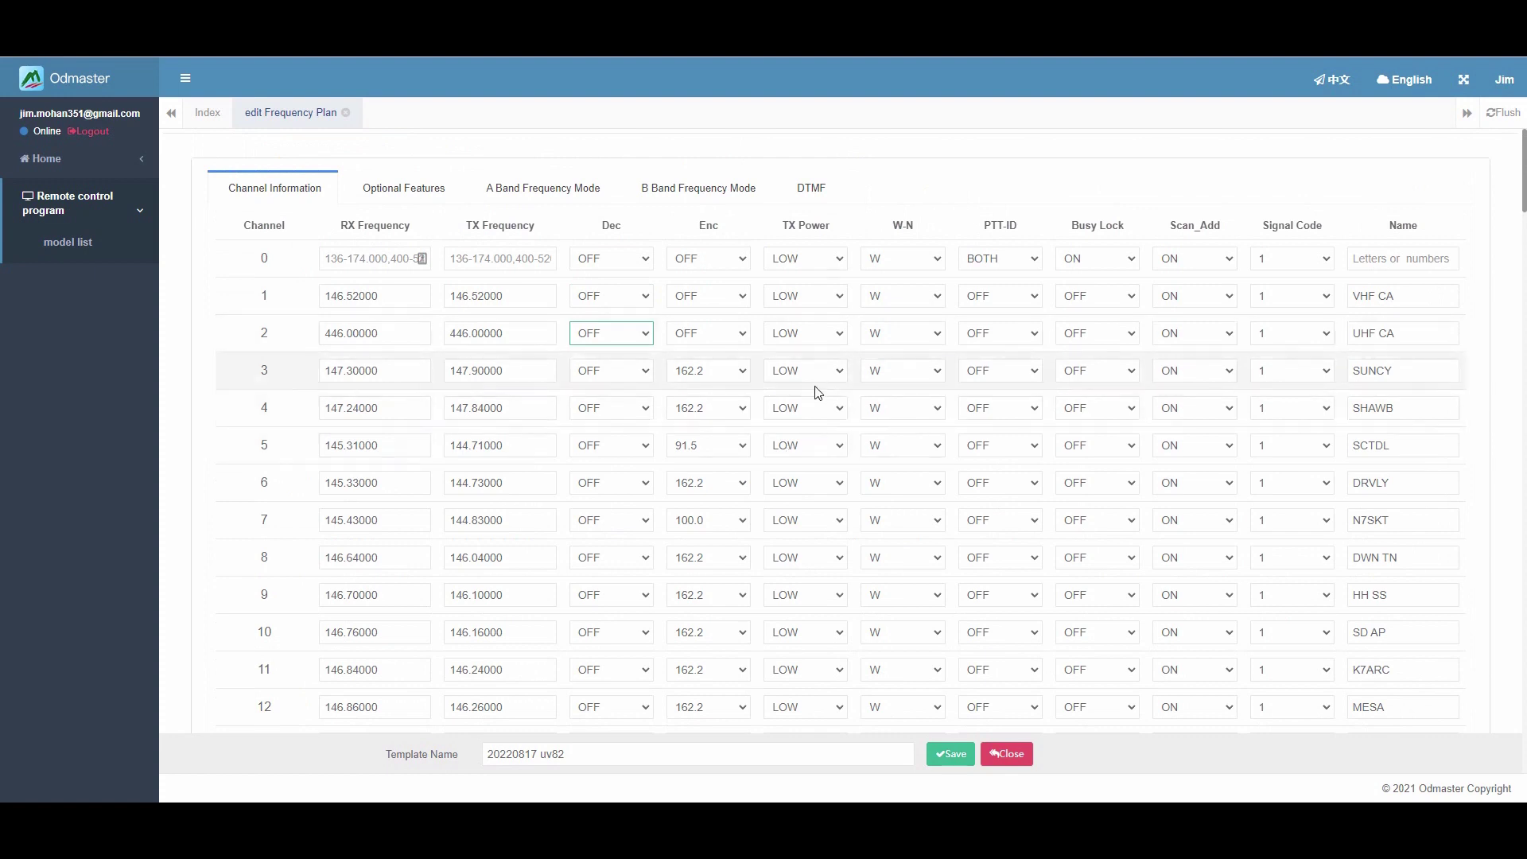
{"action": "left_click", "coordinate": [842, 373]}
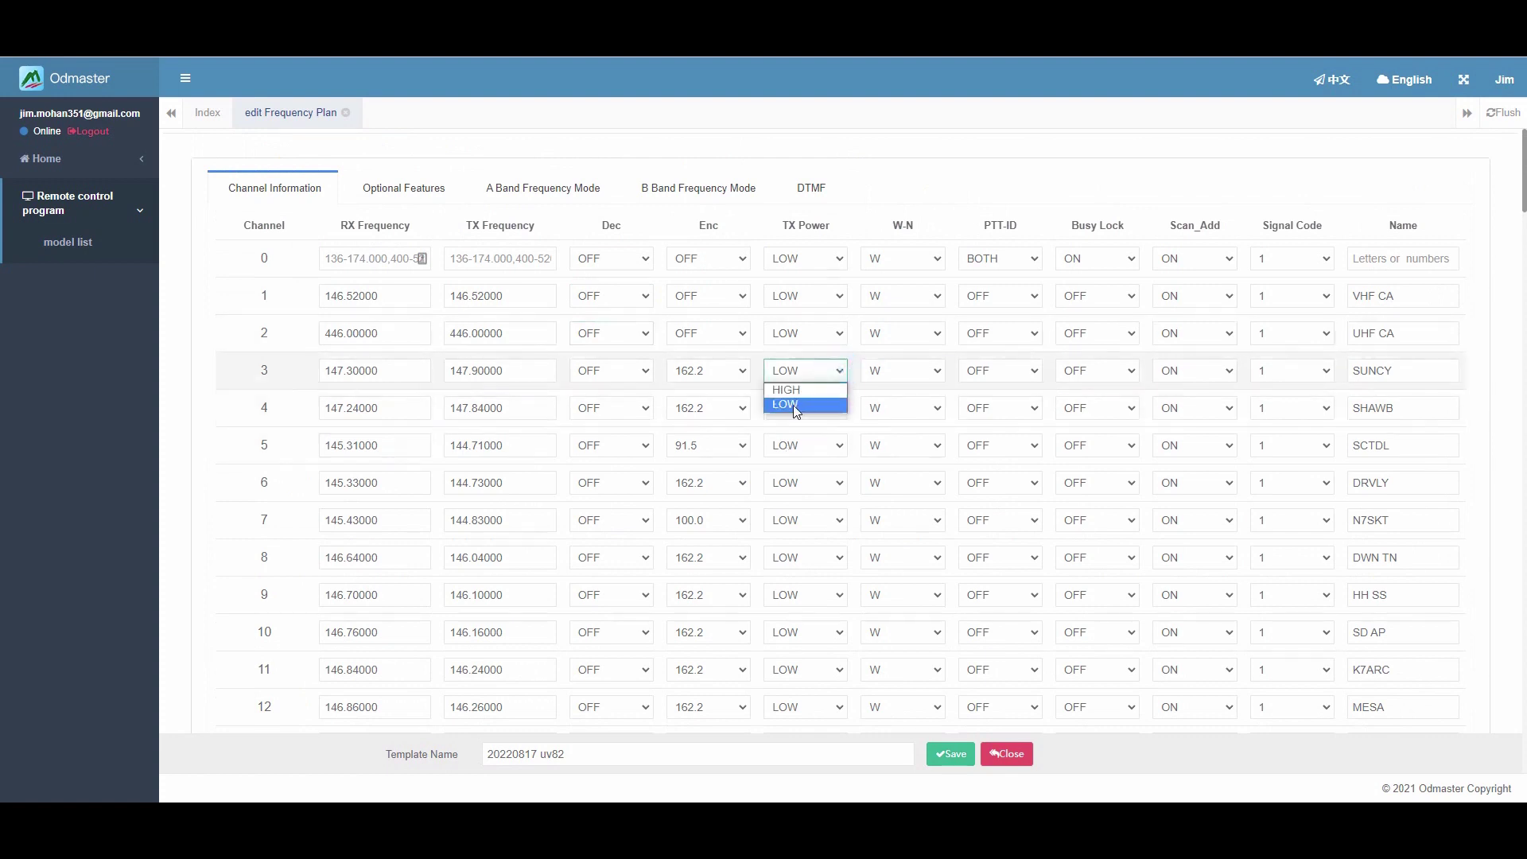
{"action": "left_click", "coordinate": [789, 389]}
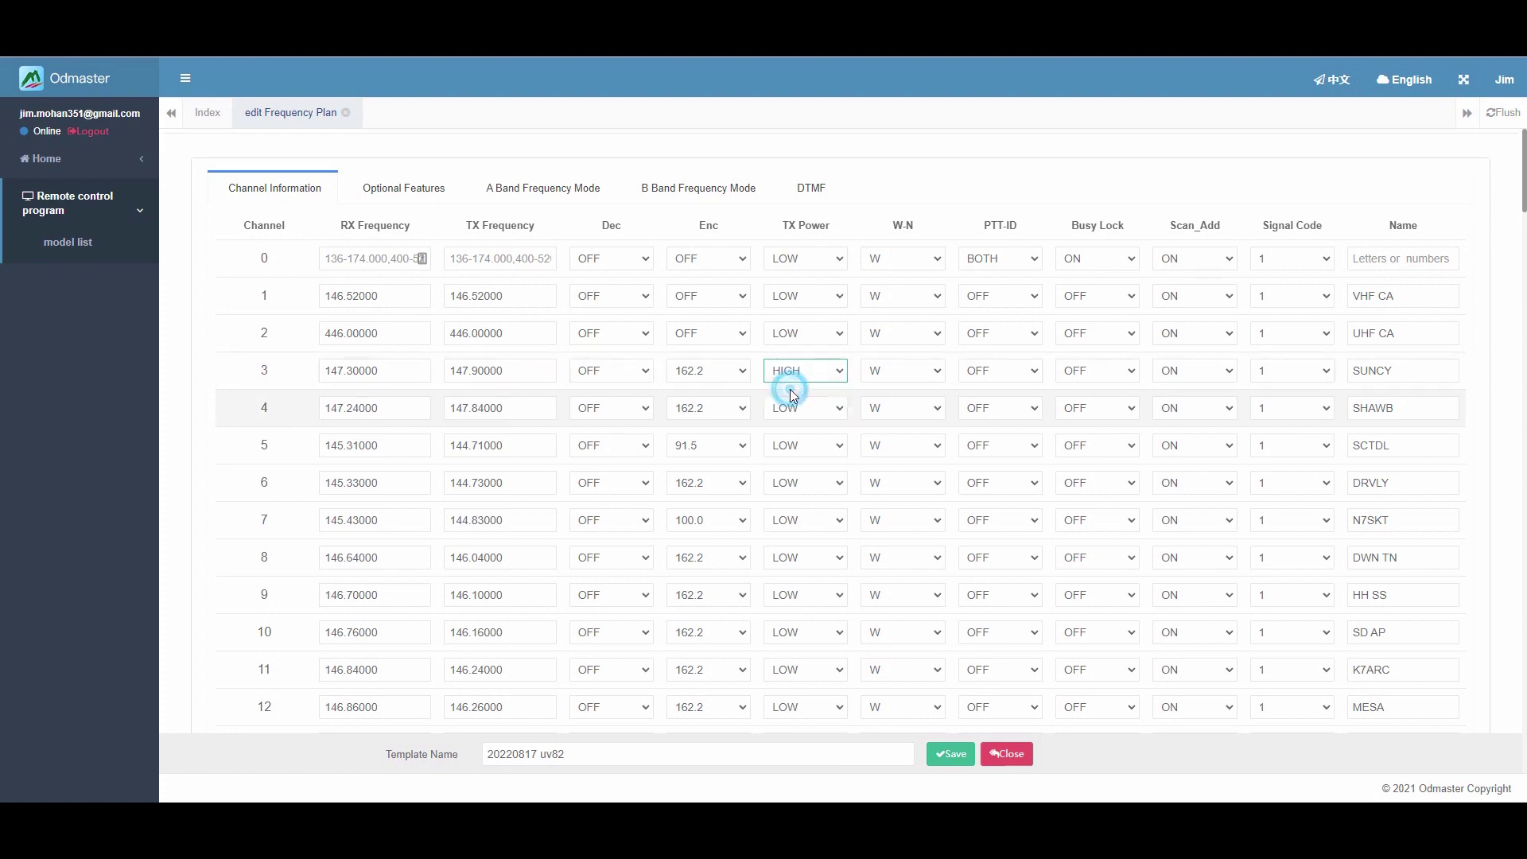
{"action": "left_click", "coordinate": [839, 409]}
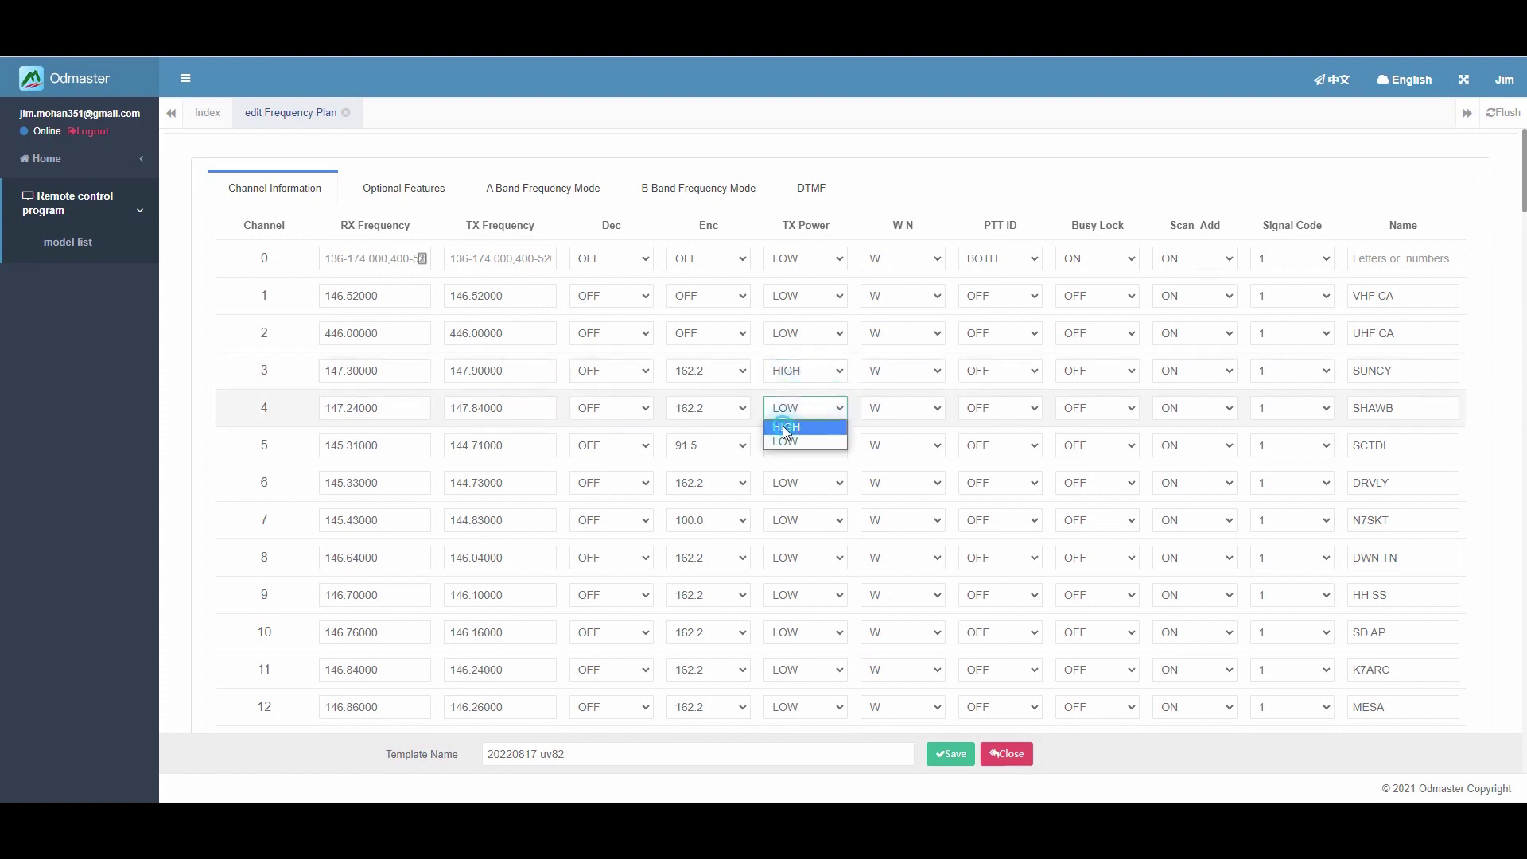
{"action": "left_click", "coordinate": [784, 427]}
{"action": "left_click", "coordinate": [839, 445]}
{"action": "left_click", "coordinate": [782, 465]}
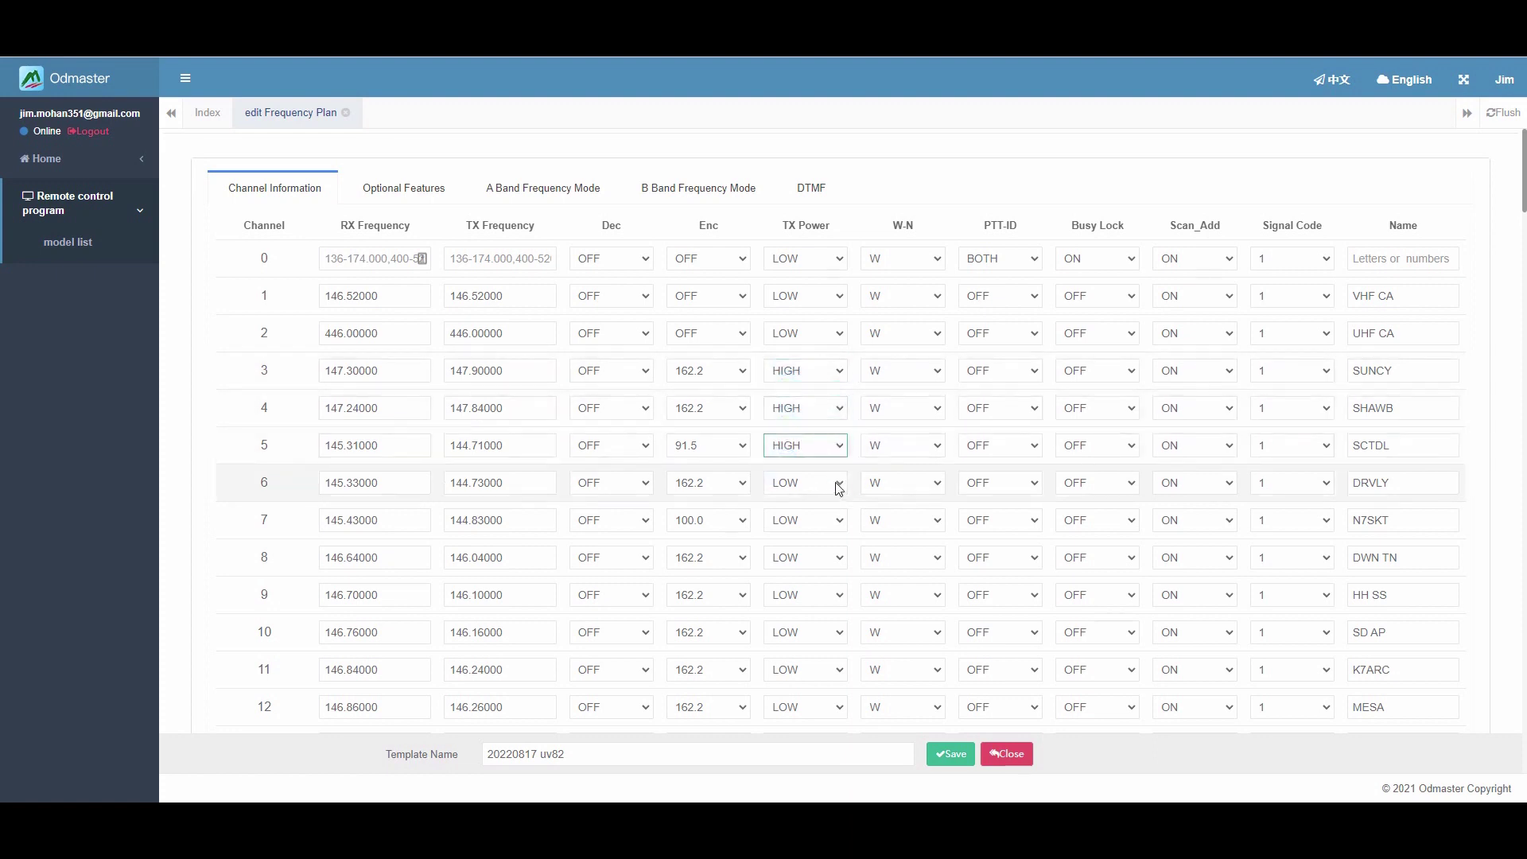
{"action": "left_click", "coordinate": [835, 482]}
{"action": "left_click", "coordinate": [792, 484]}
{"action": "left_click", "coordinate": [840, 483]}
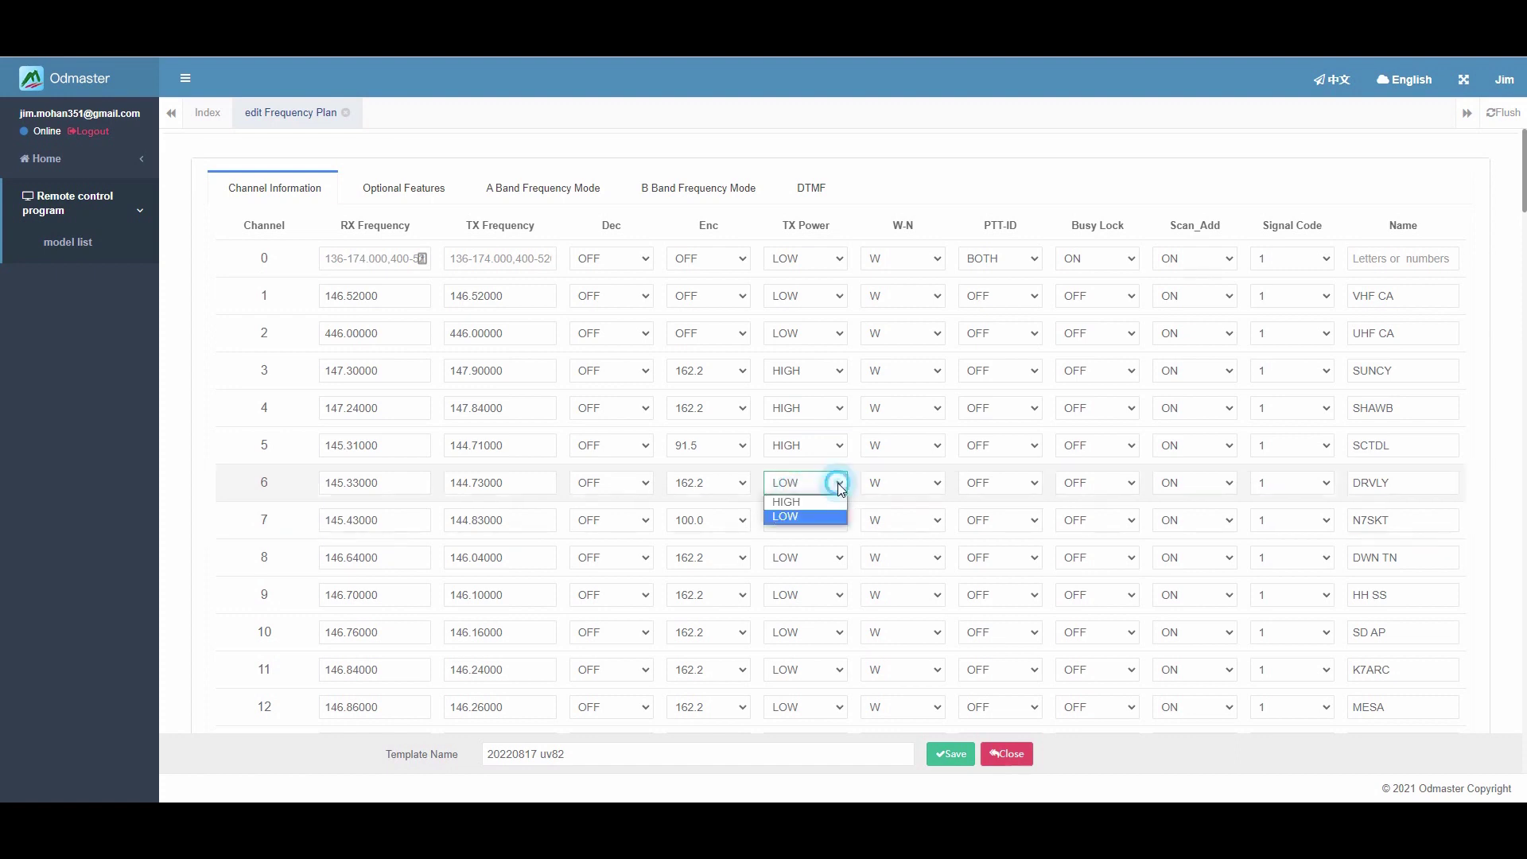
{"action": "left_click", "coordinate": [785, 500]}
{"action": "left_click", "coordinate": [841, 521]}
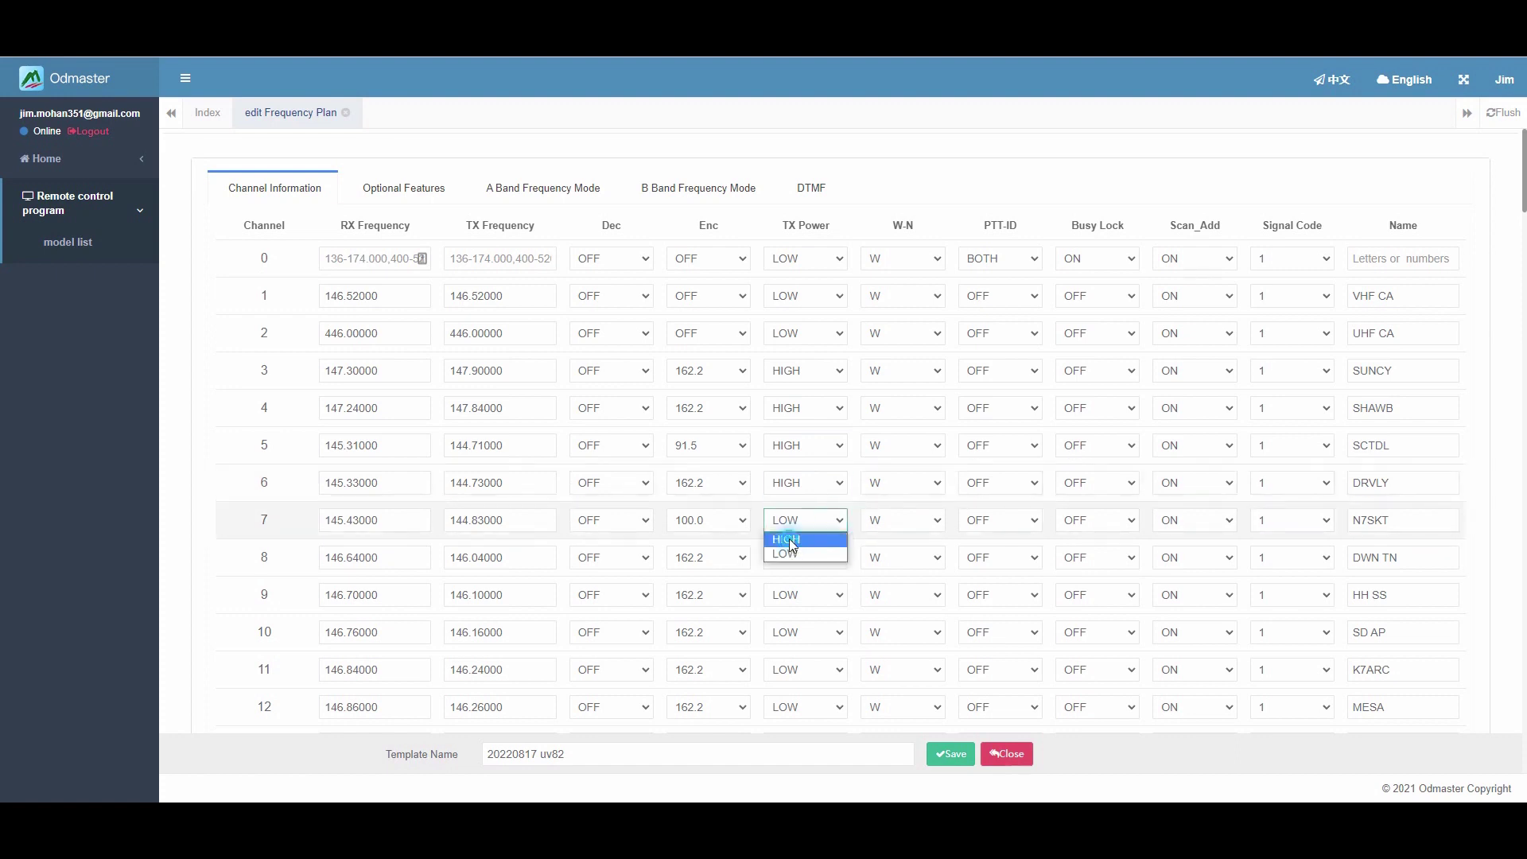
{"action": "left_click", "coordinate": [789, 538]}
{"action": "left_click", "coordinate": [841, 558]}
{"action": "left_click", "coordinate": [794, 579]}
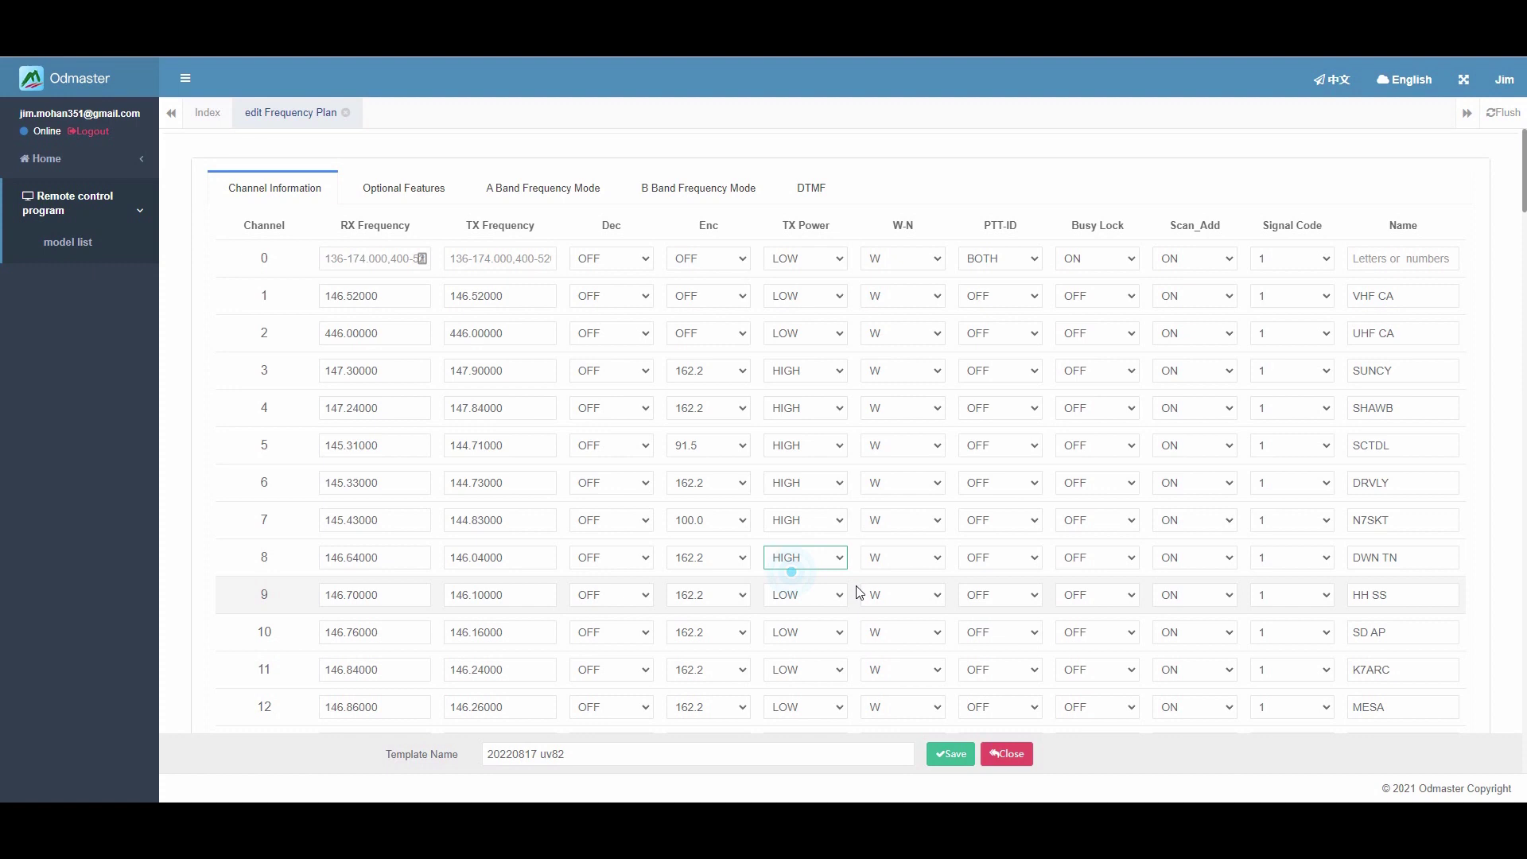
{"action": "left_click", "coordinate": [840, 595]}
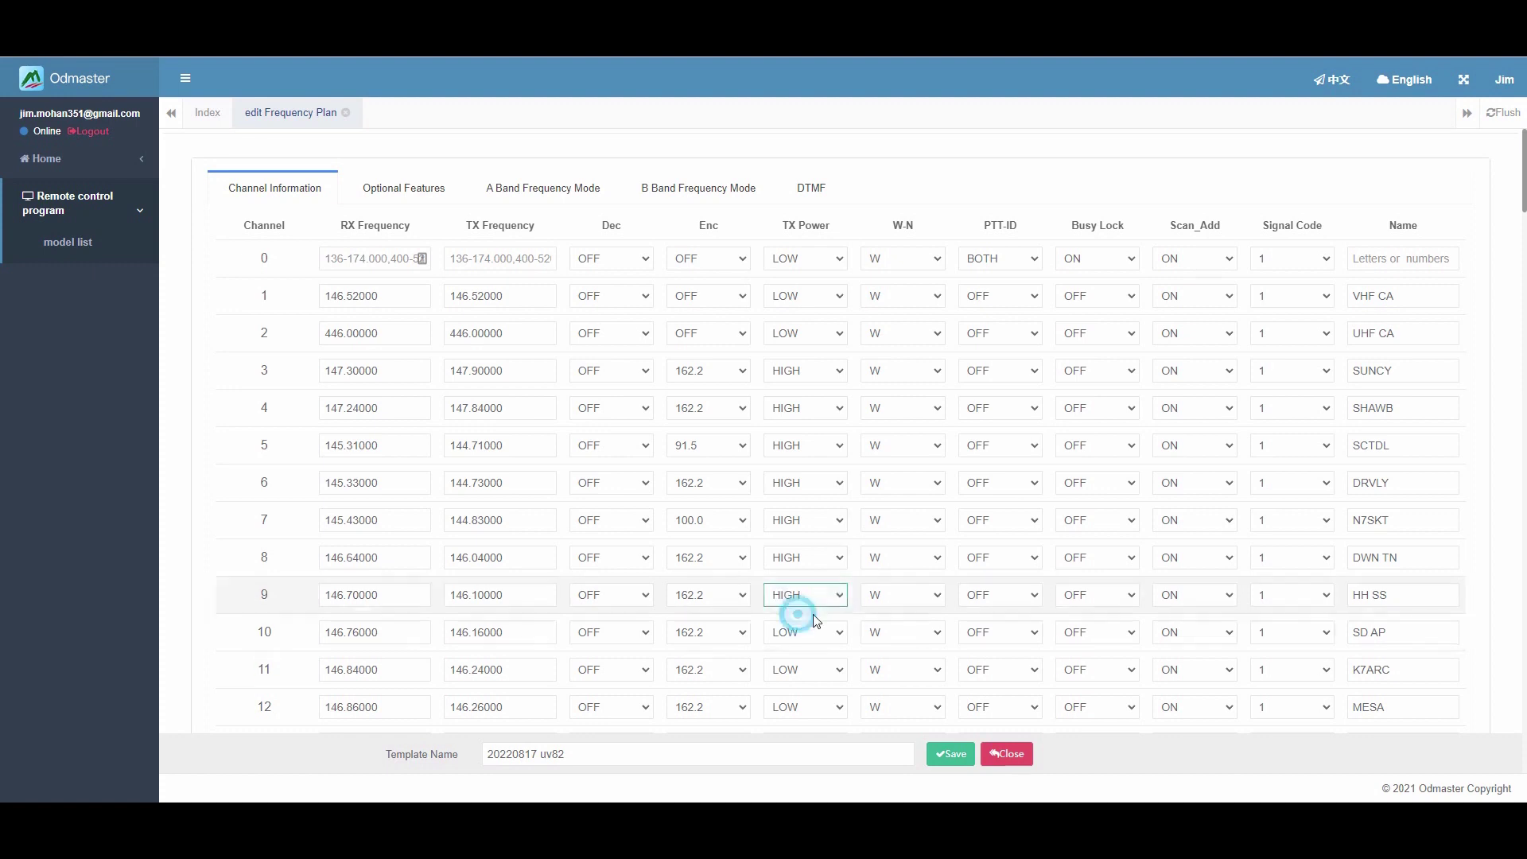
{"action": "left_click", "coordinate": [840, 633]}
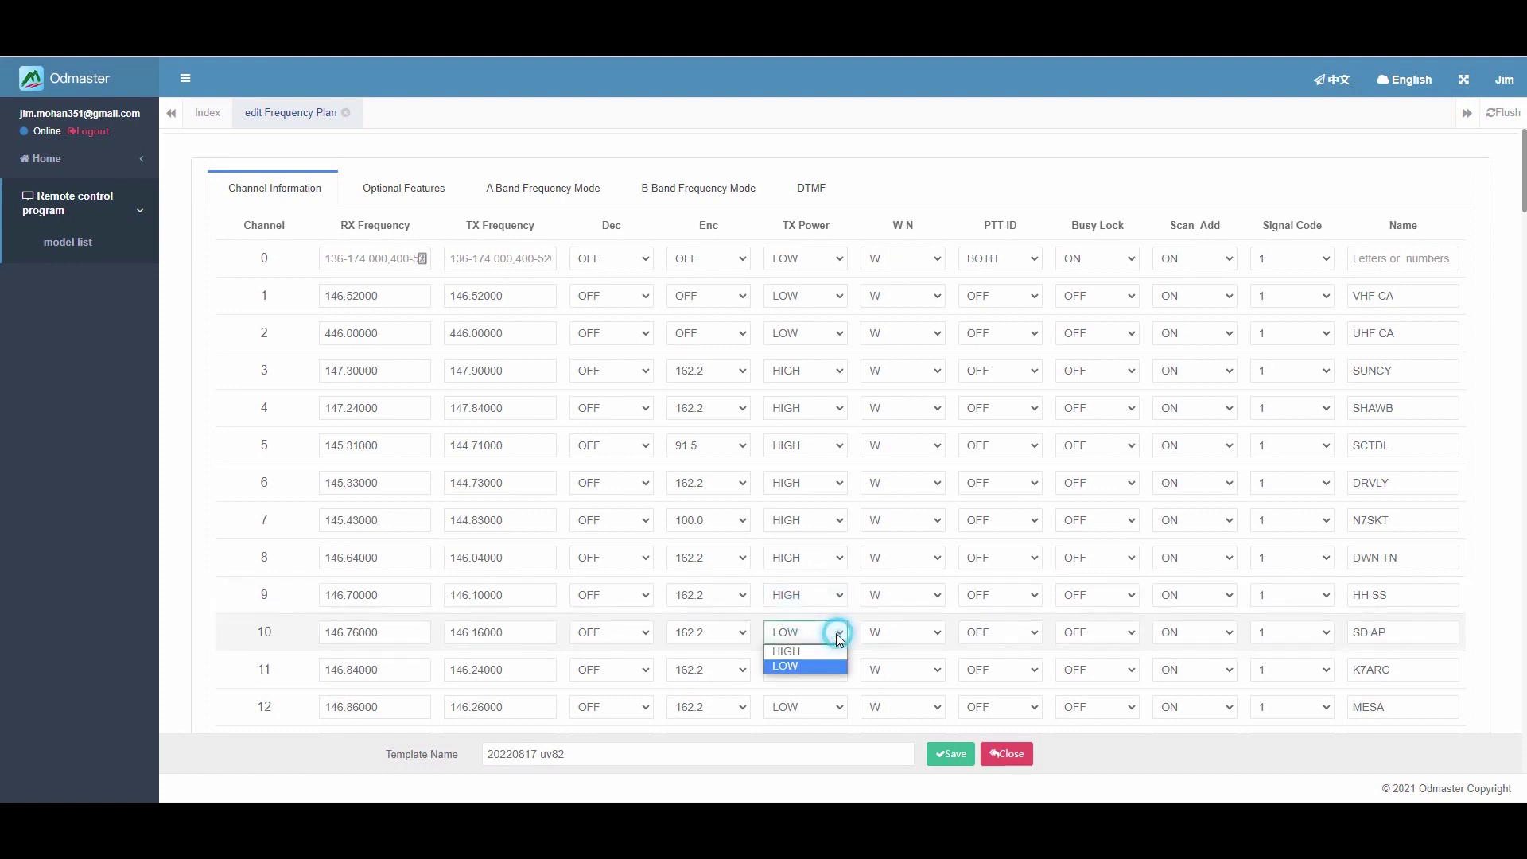
{"action": "left_click", "coordinate": [786, 651]}
{"action": "scroll", "coordinate": [842, 536], "scroll_direction": "down", "scroll_amount": 5}
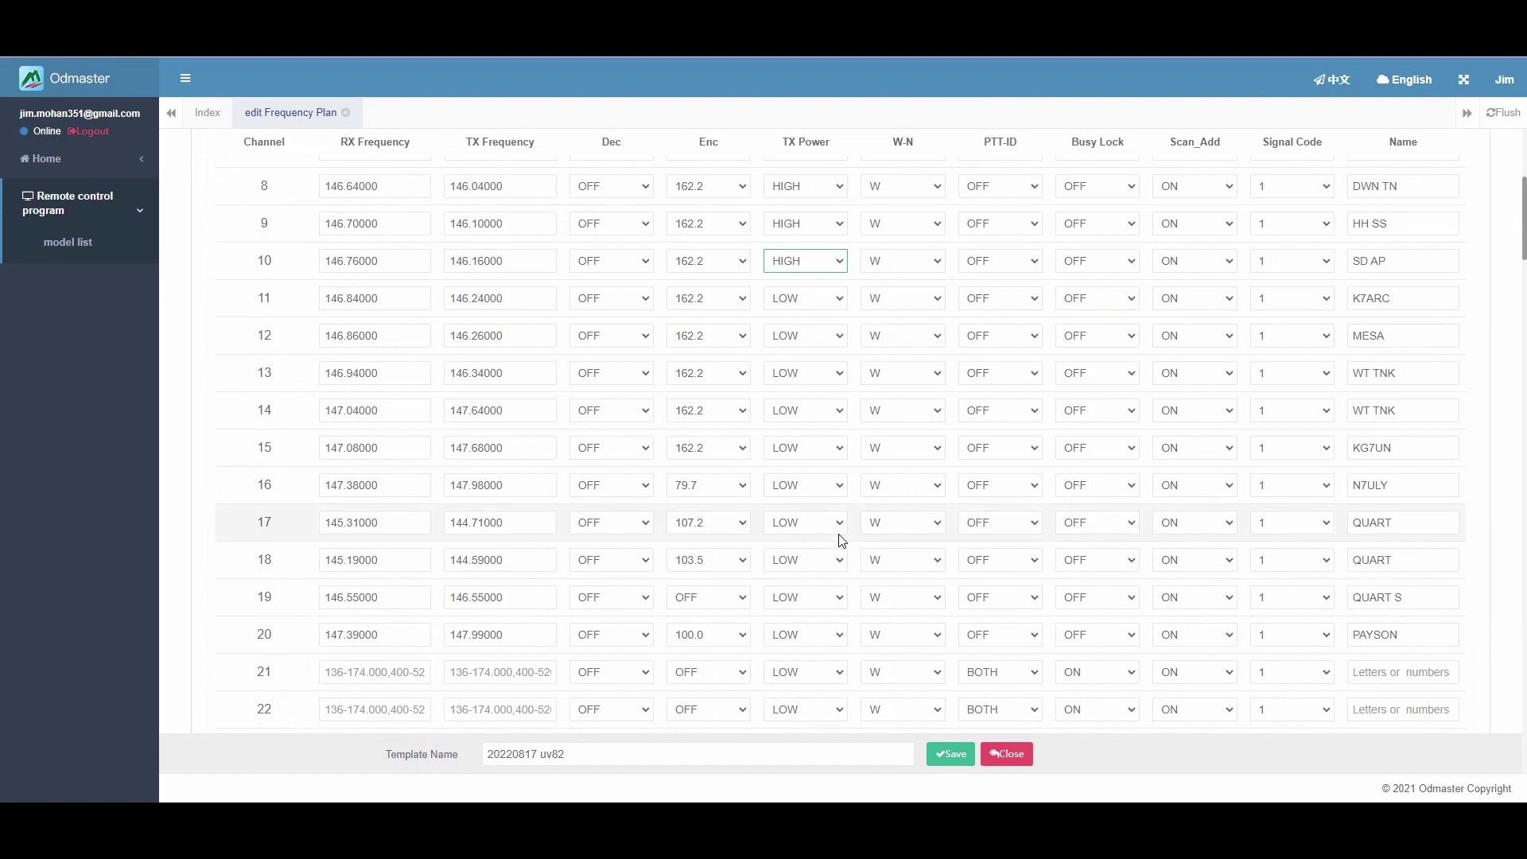
{"action": "left_click", "coordinate": [842, 267]}
Step: Set TX Power to HIGH for channels 11 through 20
{"action": "left_click", "coordinate": [840, 261]}
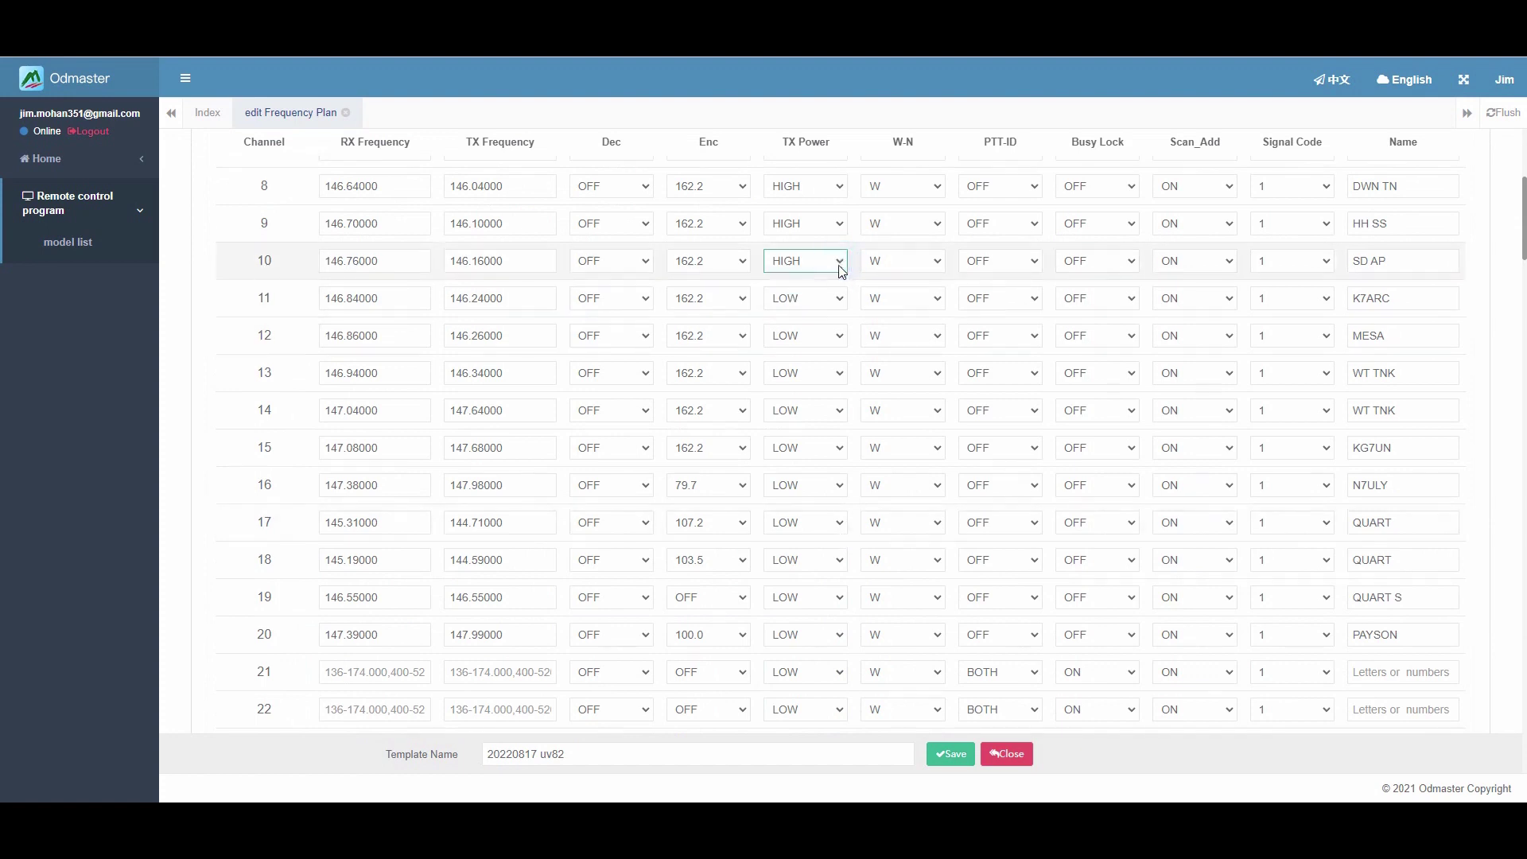
{"action": "left_click", "coordinate": [840, 299]}
{"action": "left_click", "coordinate": [786, 318]}
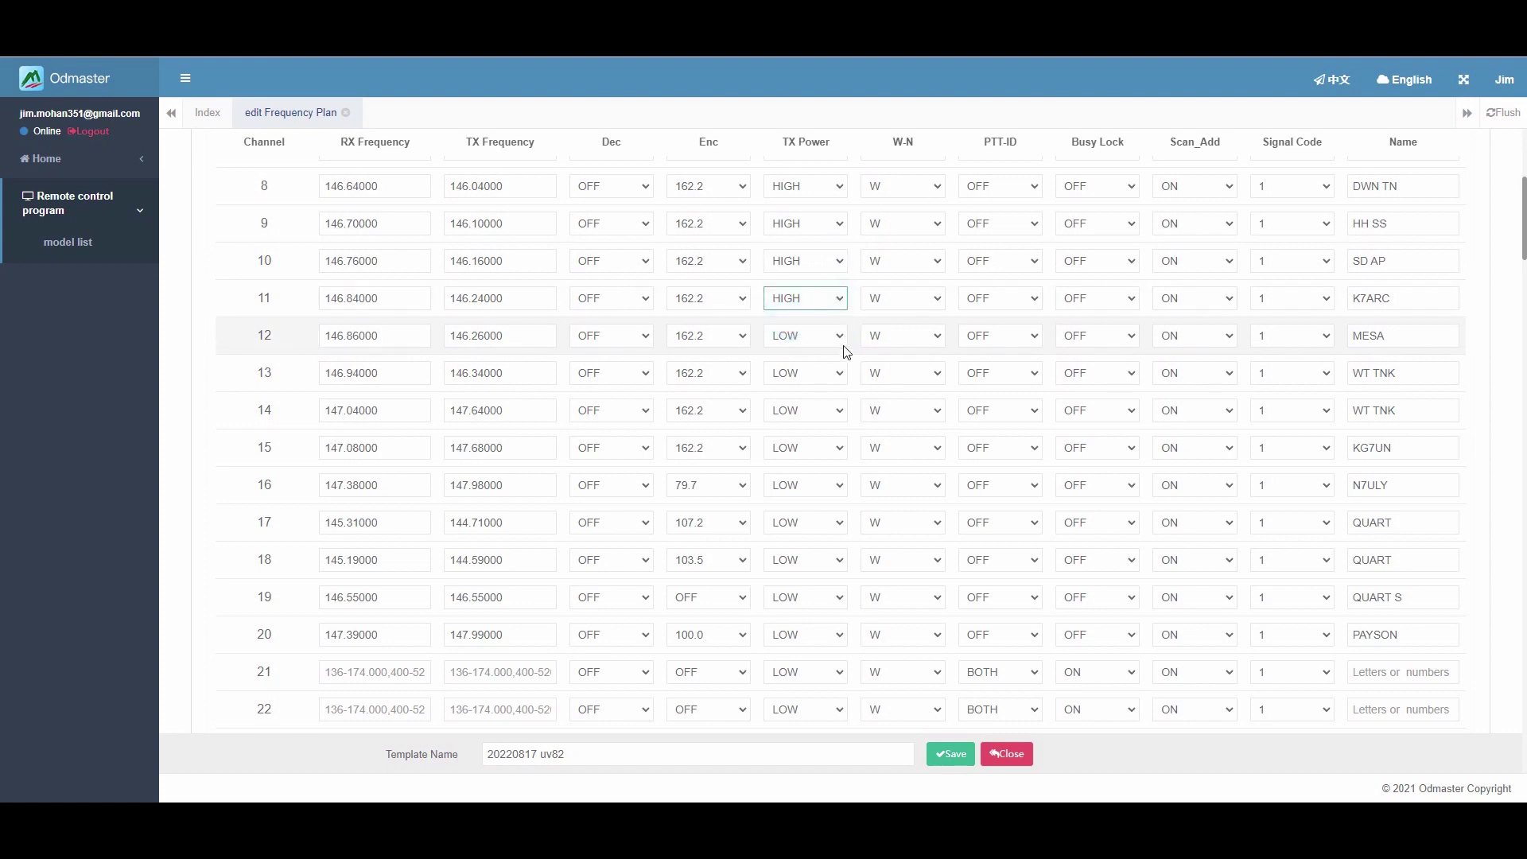
{"action": "left_click", "coordinate": [840, 335]}
{"action": "left_click", "coordinate": [790, 358]}
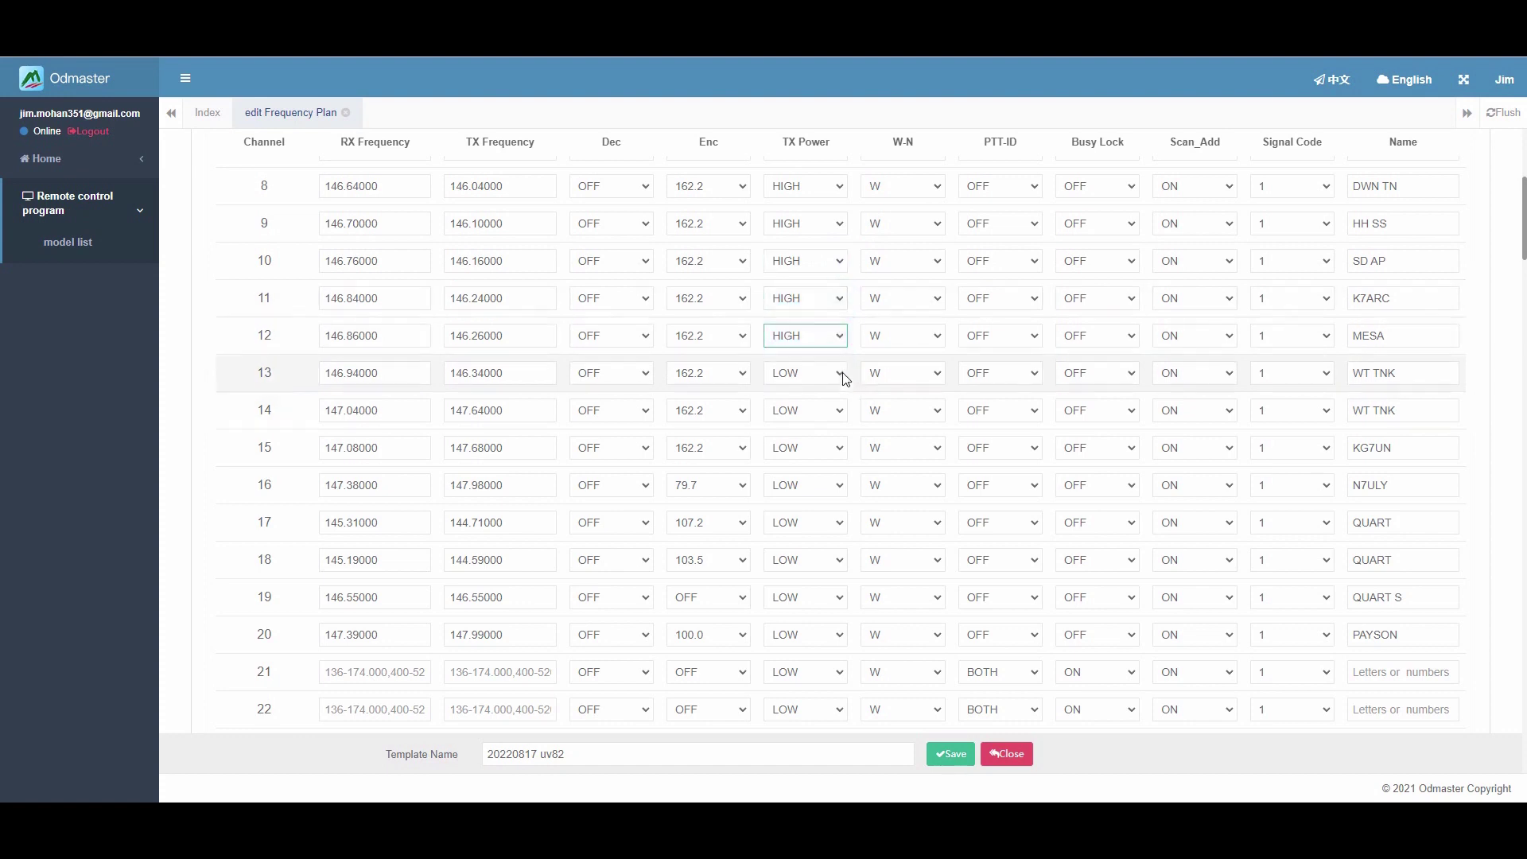
{"action": "left_click", "coordinate": [842, 374]}
{"action": "left_click", "coordinate": [789, 392]}
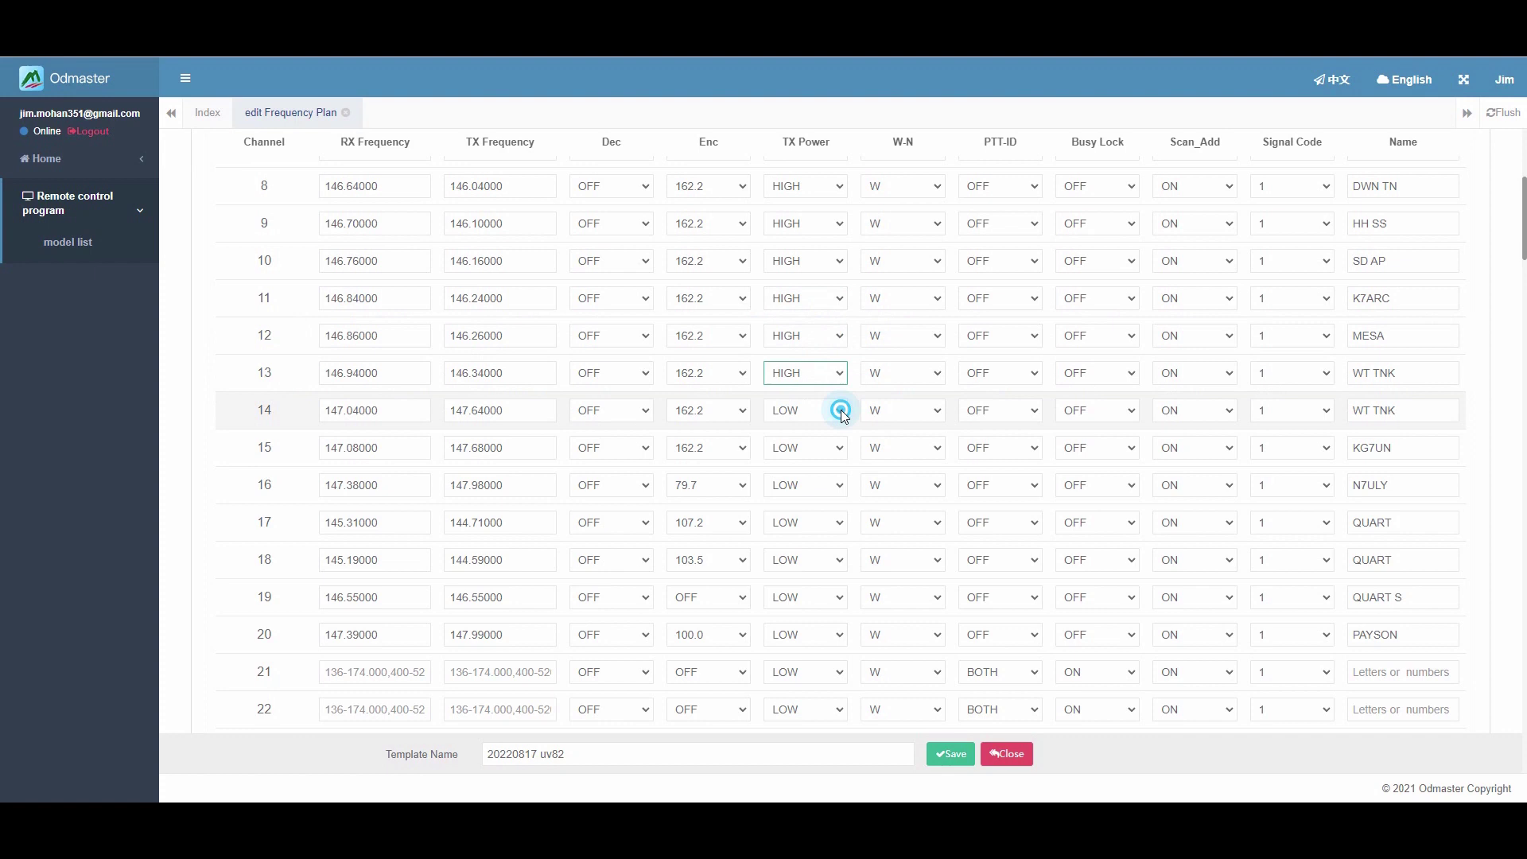
{"action": "left_click", "coordinate": [840, 411]}
{"action": "left_click", "coordinate": [789, 430]}
{"action": "left_click", "coordinate": [840, 448]}
{"action": "left_click", "coordinate": [790, 467]}
{"action": "left_click", "coordinate": [845, 487]}
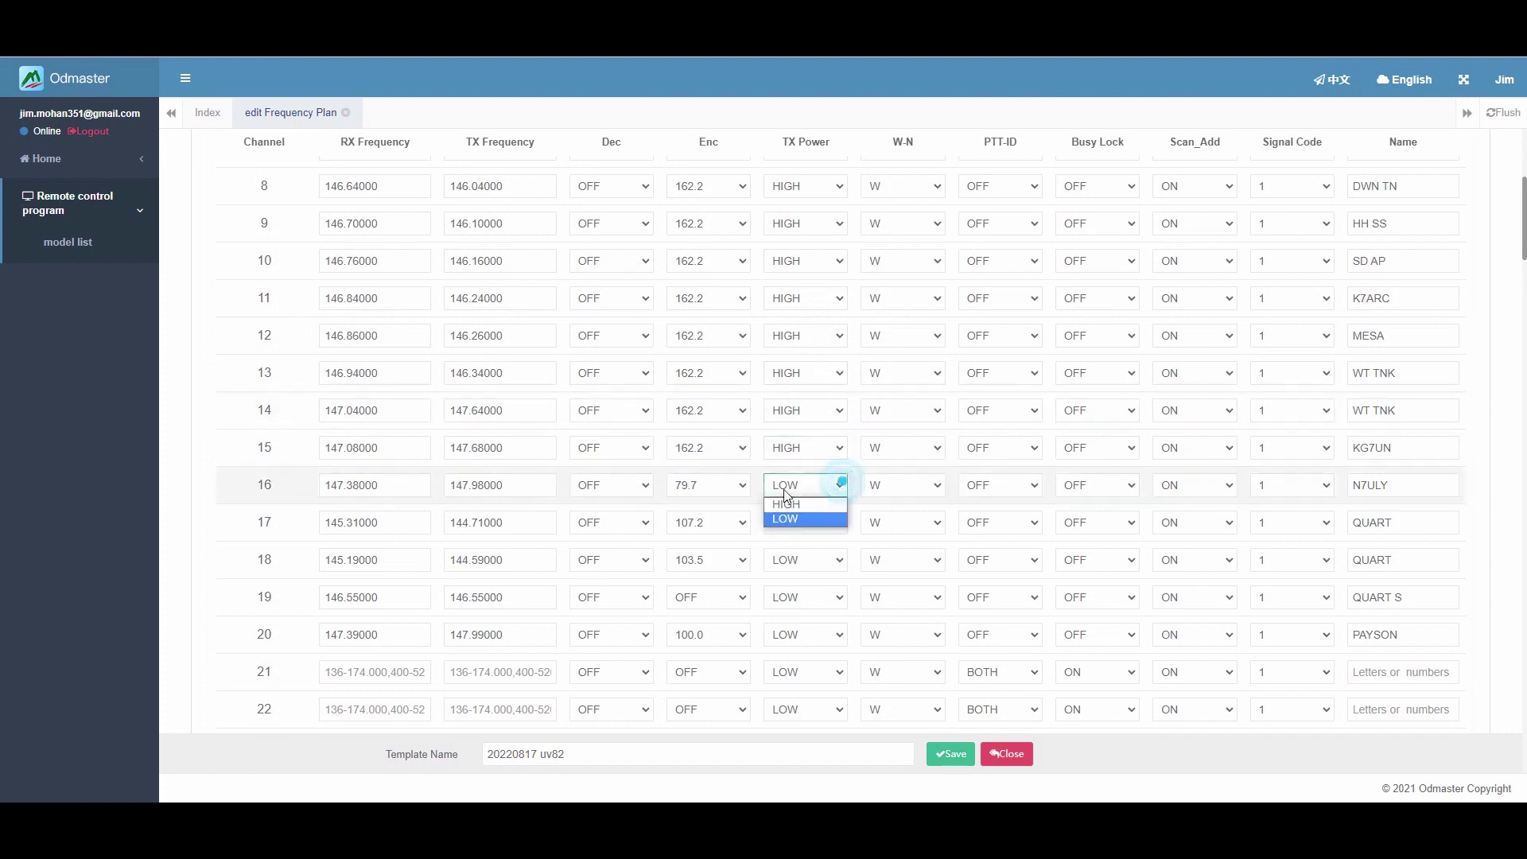
{"action": "left_click", "coordinate": [795, 501]}
{"action": "left_click", "coordinate": [842, 523]}
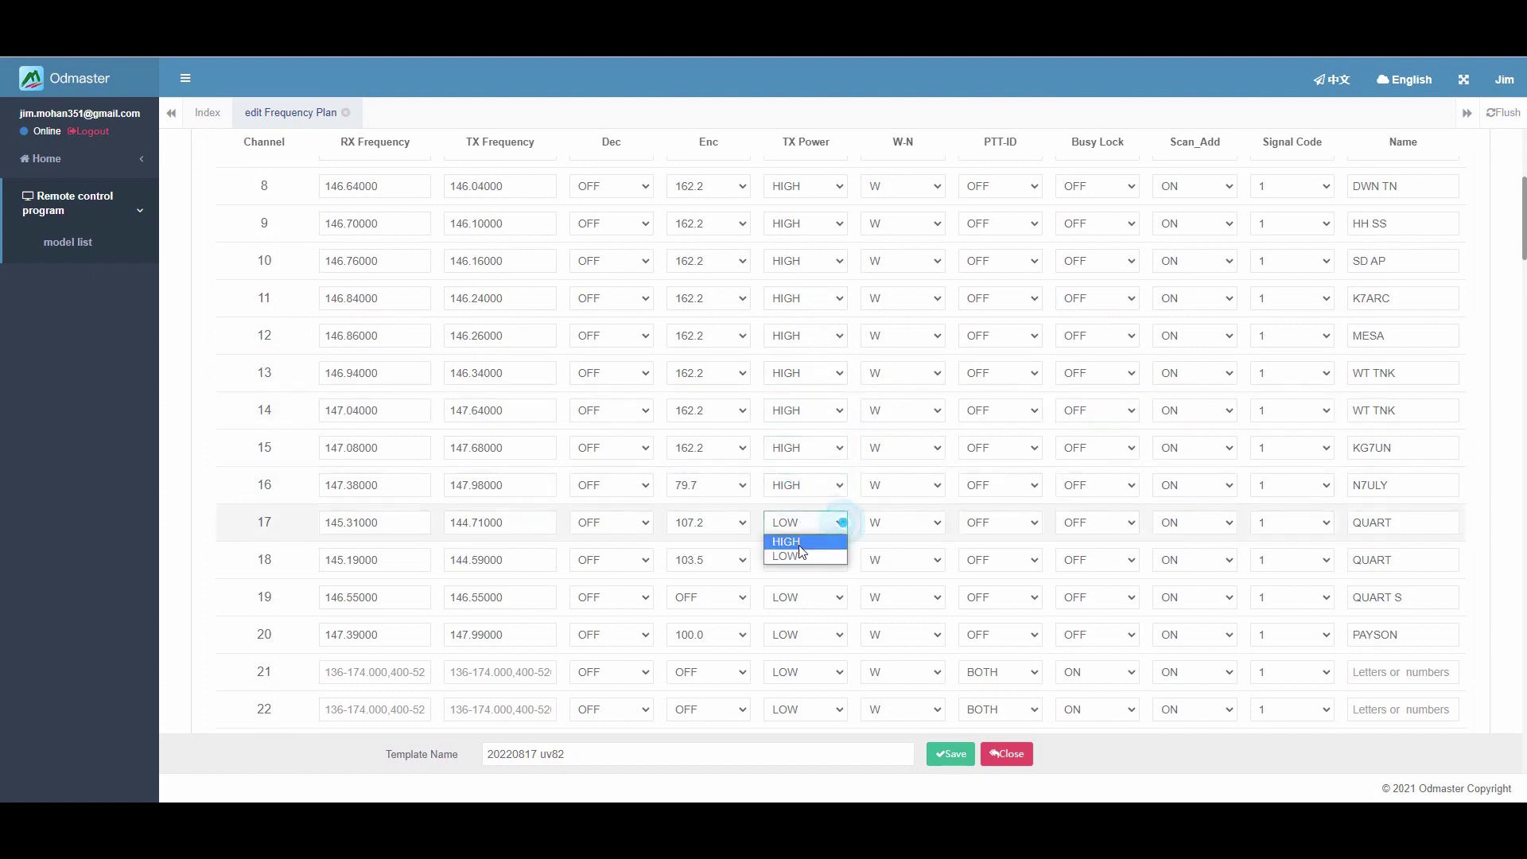
{"action": "left_click", "coordinate": [790, 542]}
{"action": "left_click", "coordinate": [838, 560]}
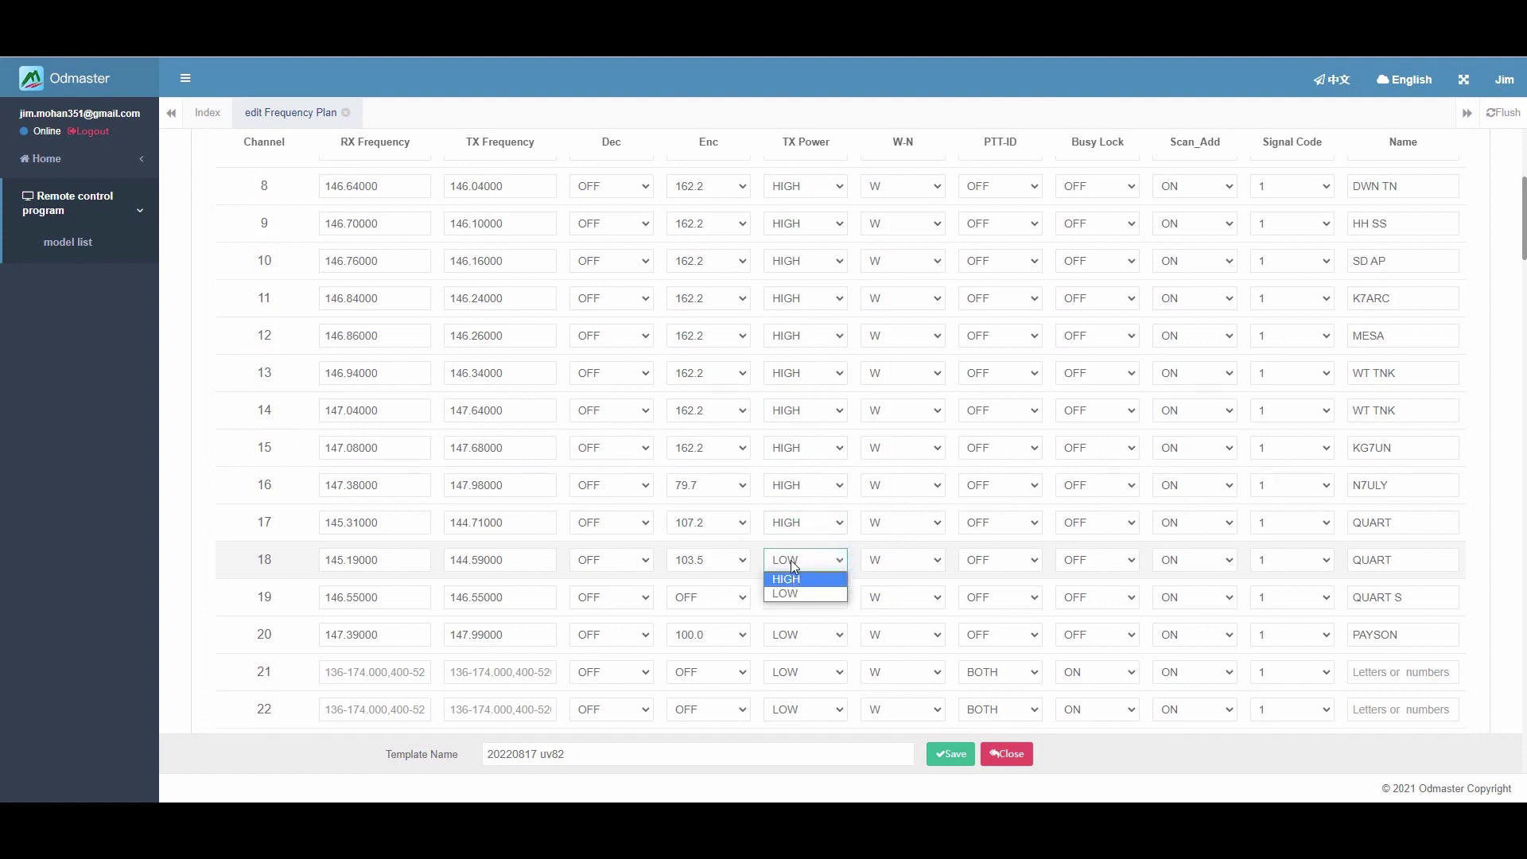
{"action": "left_click", "coordinate": [795, 581]}
{"action": "left_click", "coordinate": [840, 597]}
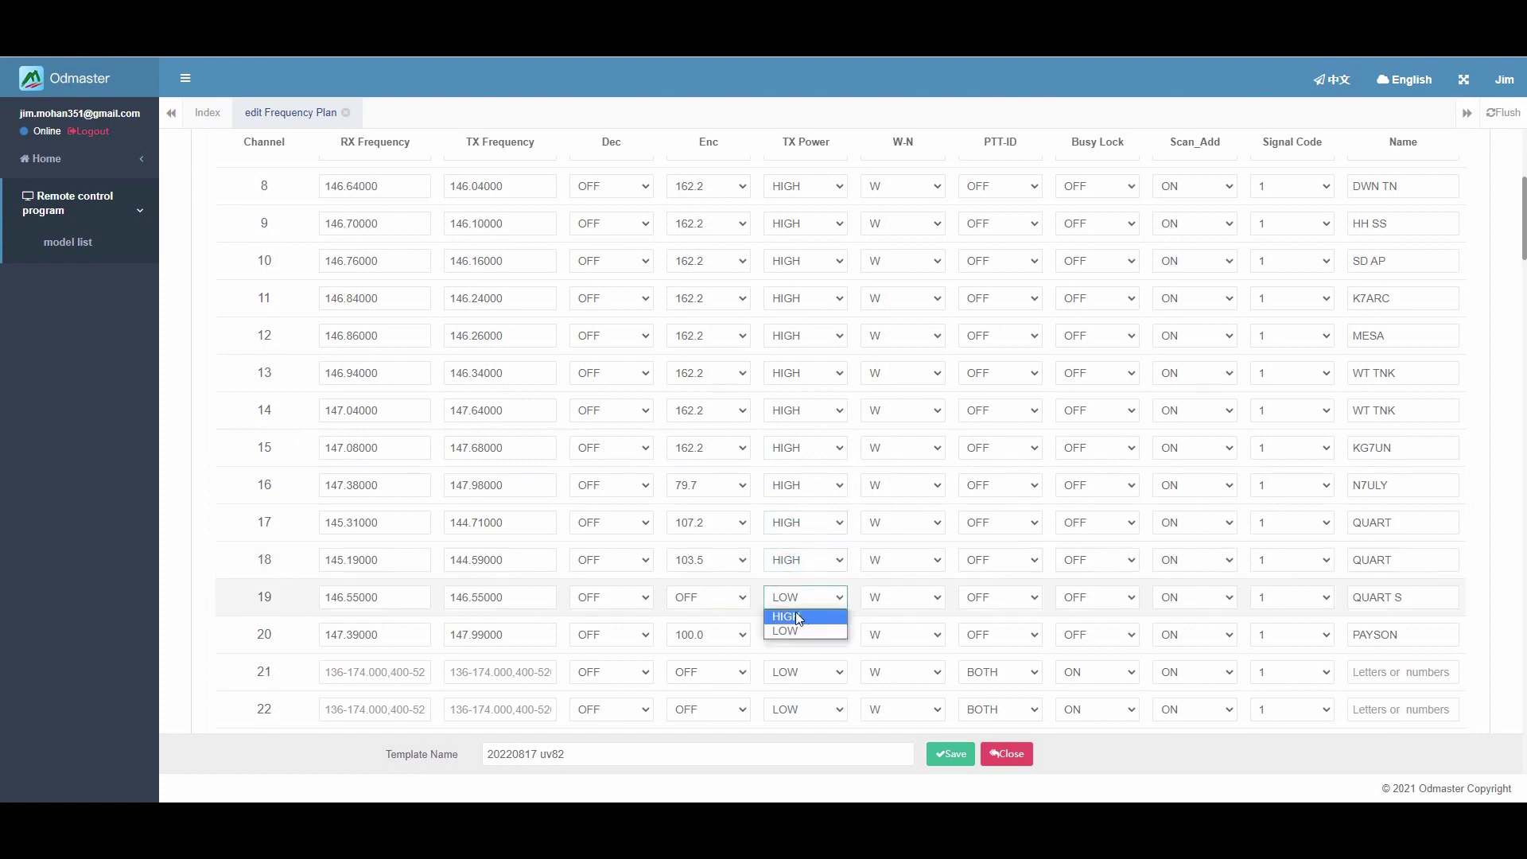
{"action": "left_click", "coordinate": [795, 614]}
{"action": "left_click", "coordinate": [839, 634]}
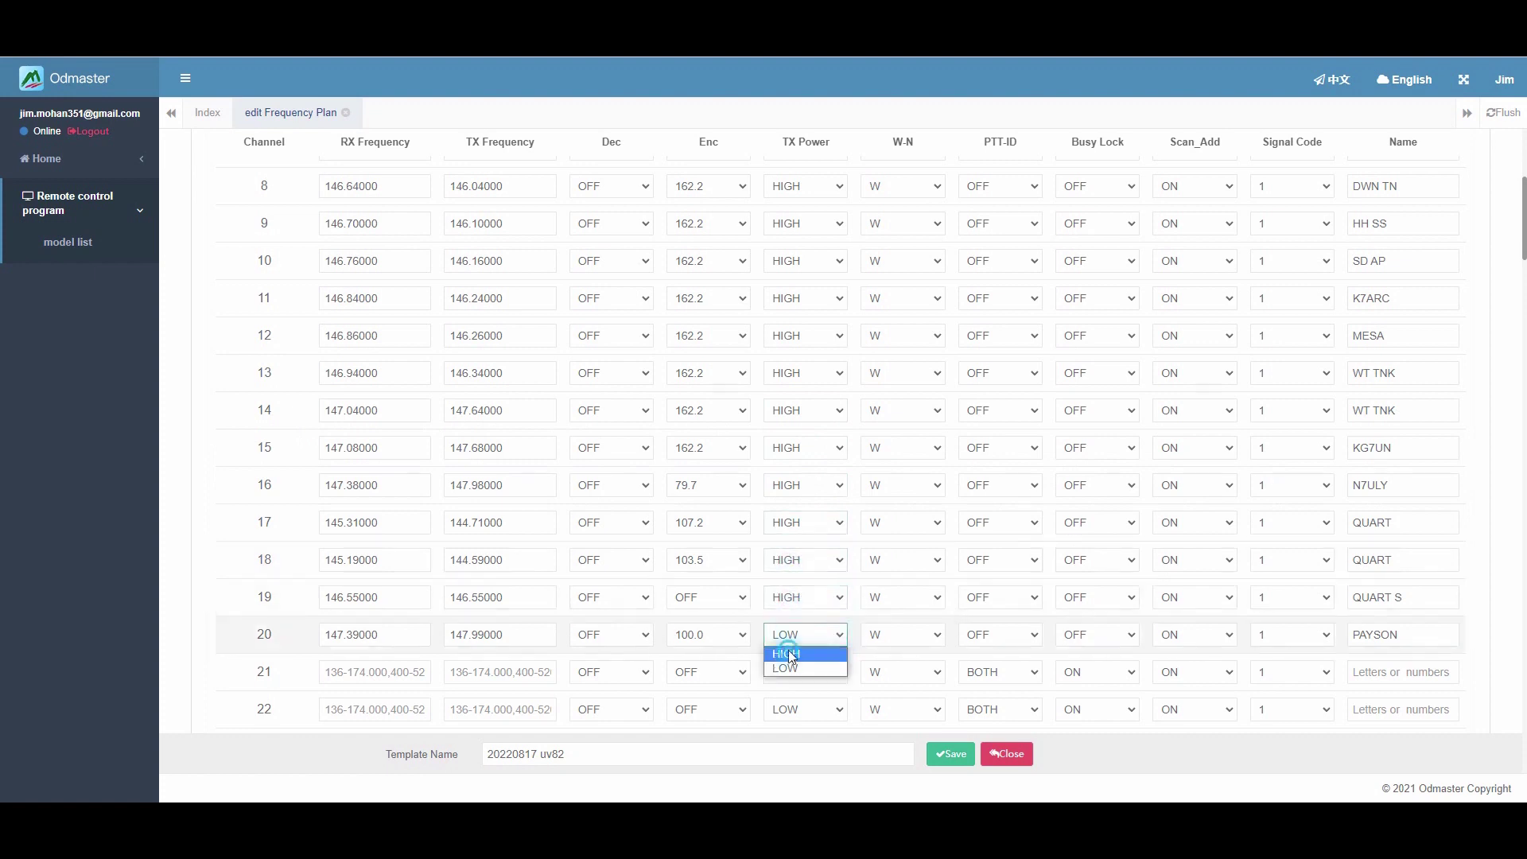
{"action": "left_click", "coordinate": [810, 653]}
{"action": "left_click", "coordinate": [841, 674]}
{"action": "scroll", "coordinate": [652, 448], "scroll_direction": "up", "scroll_amount": 5}
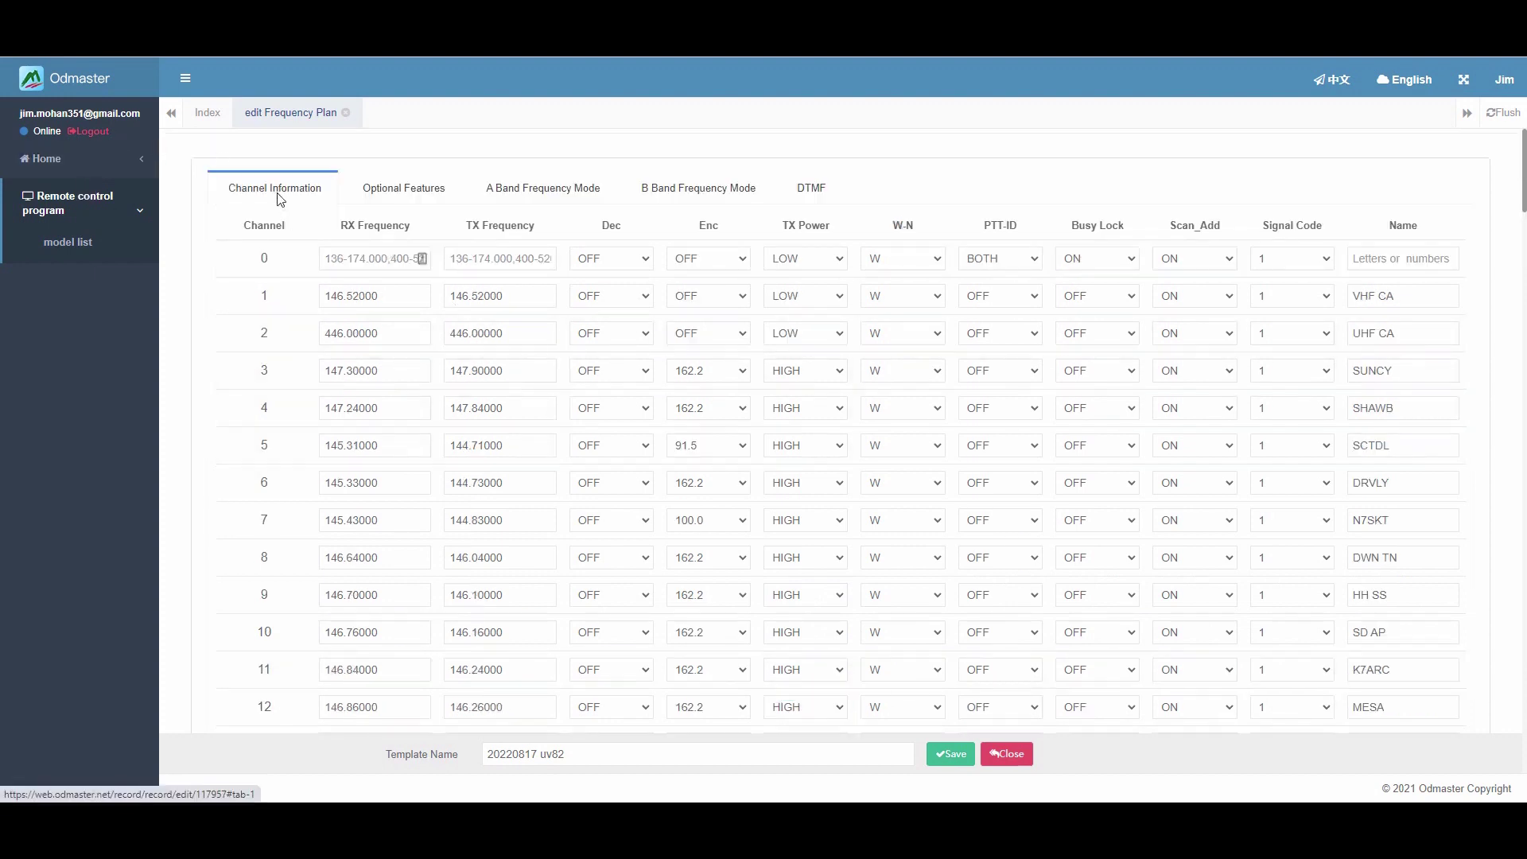
Step: In Optional Features, set the Time Out Timer to 120 seconds and ABR to 3
{"action": "left_click", "coordinate": [413, 191]}
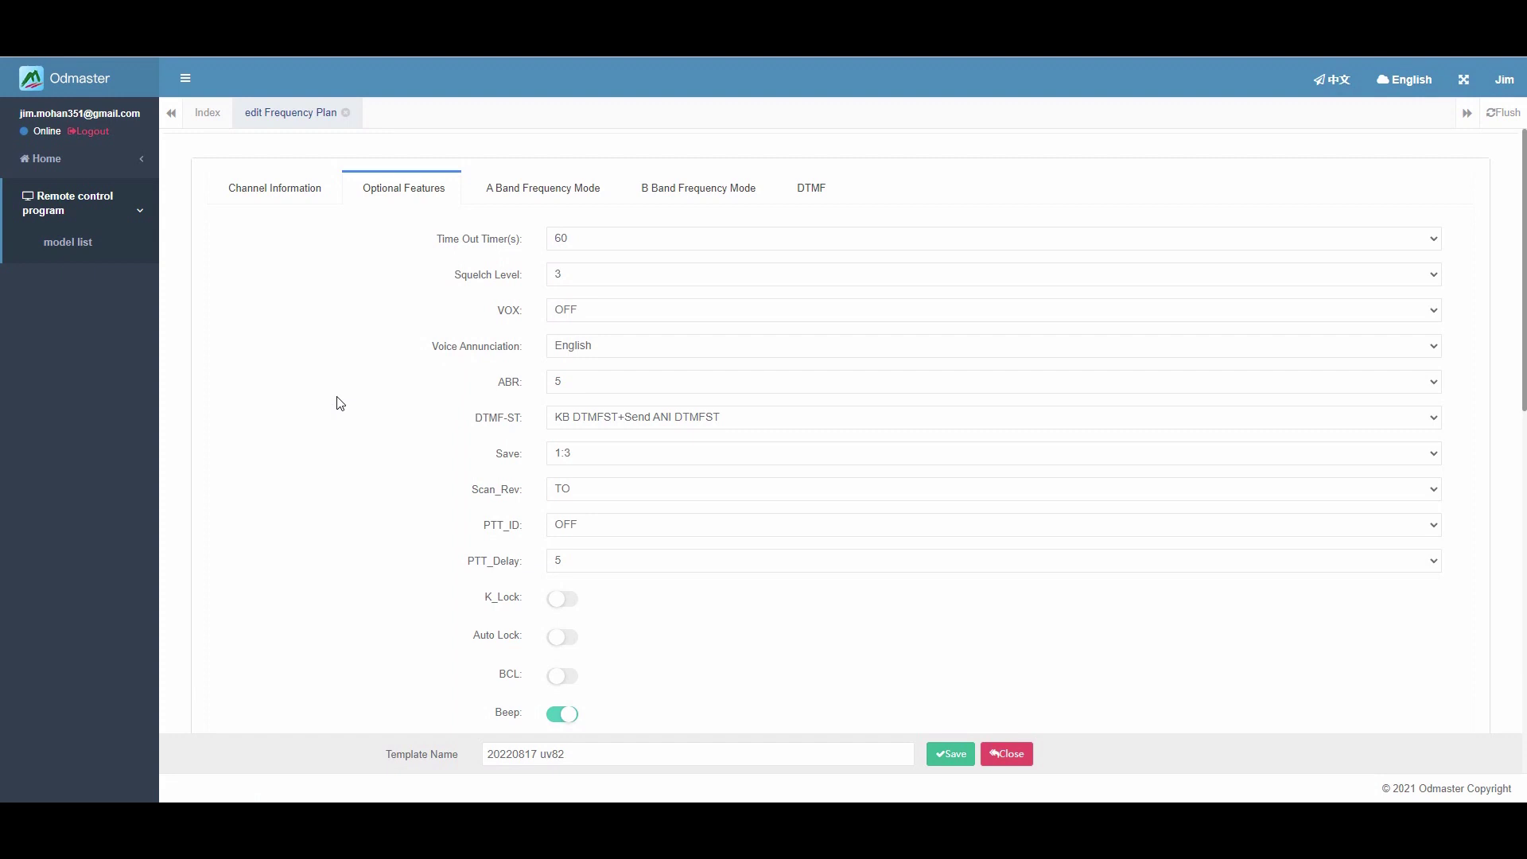
{"action": "left_click", "coordinate": [623, 240]}
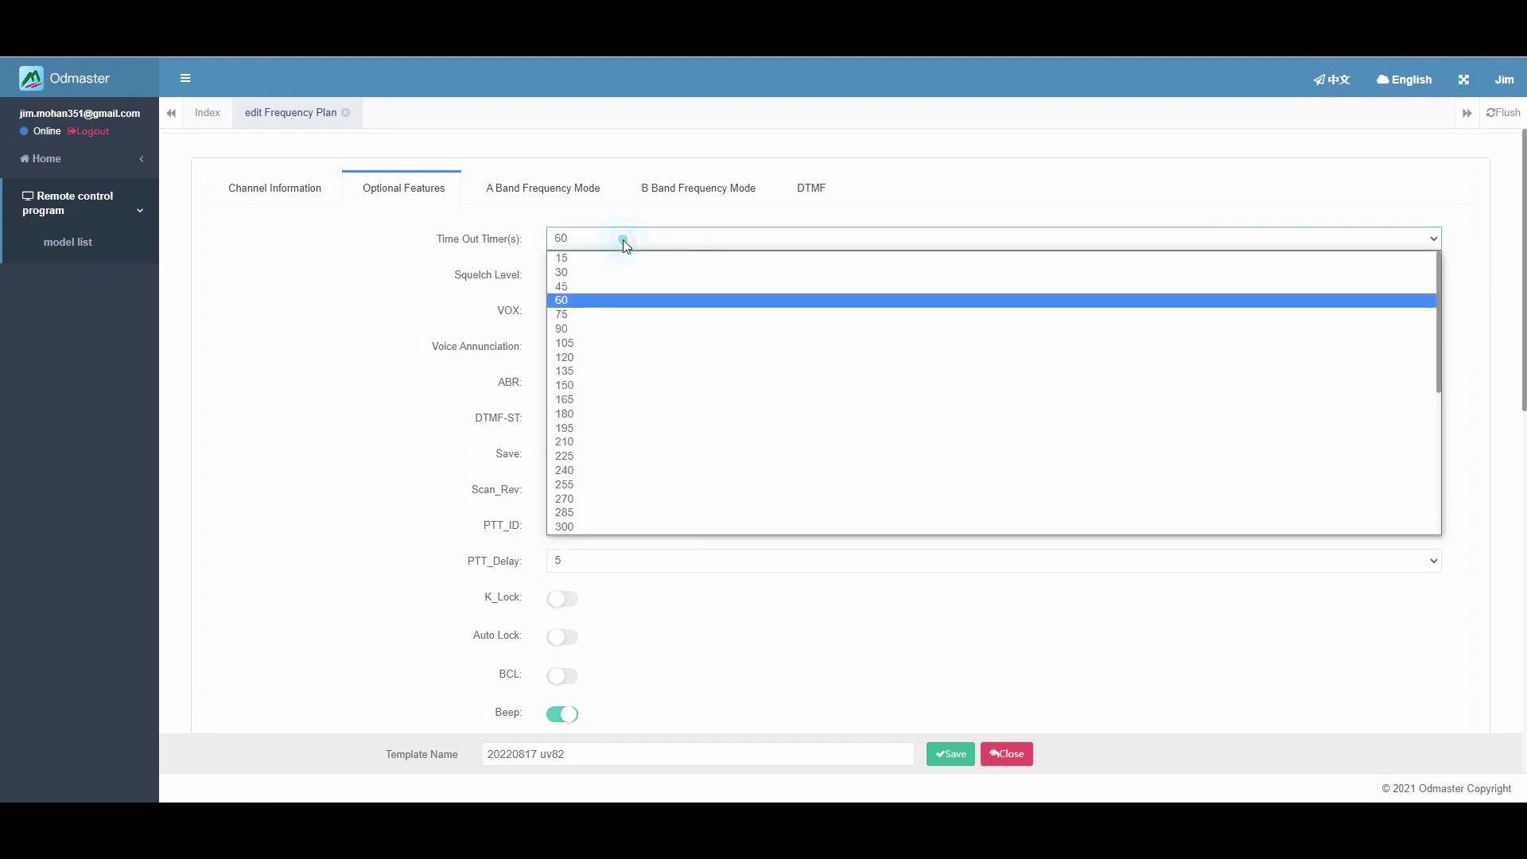
{"action": "left_click", "coordinate": [587, 358]}
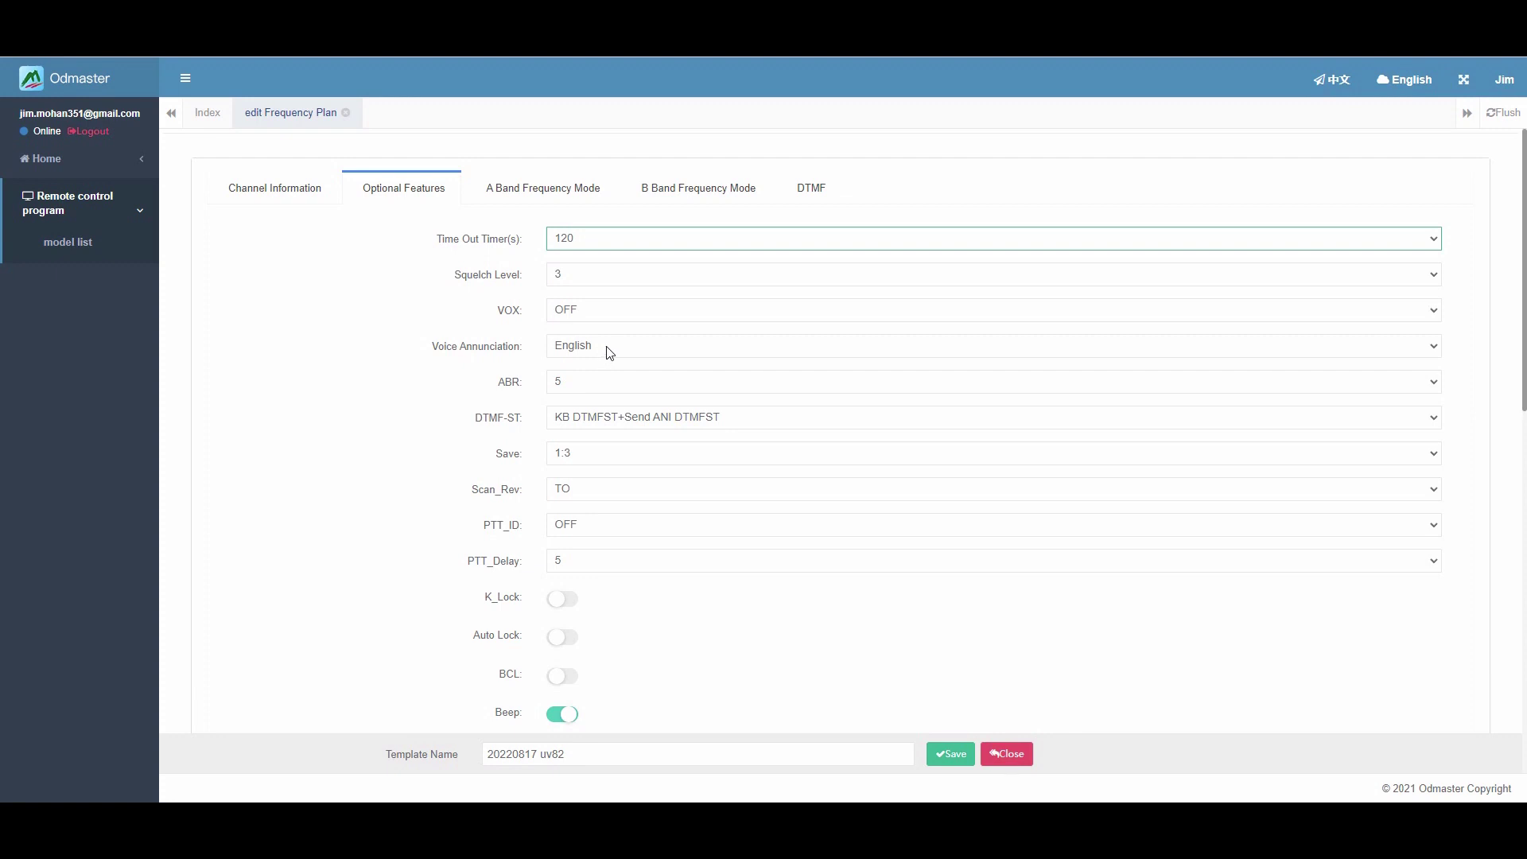
{"action": "left_click", "coordinate": [605, 388]}
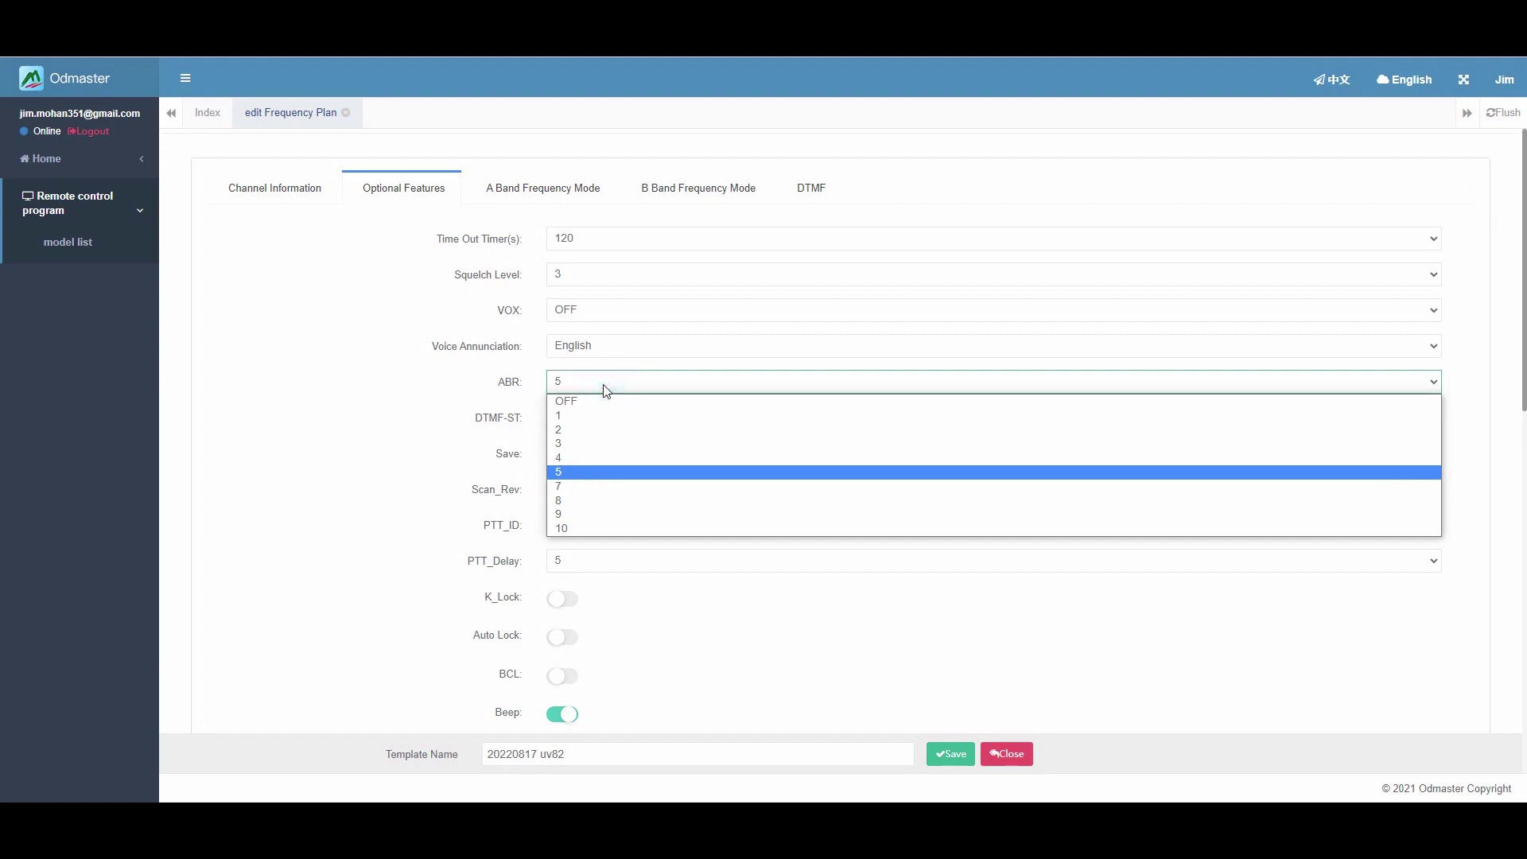
{"action": "left_click", "coordinate": [572, 451]}
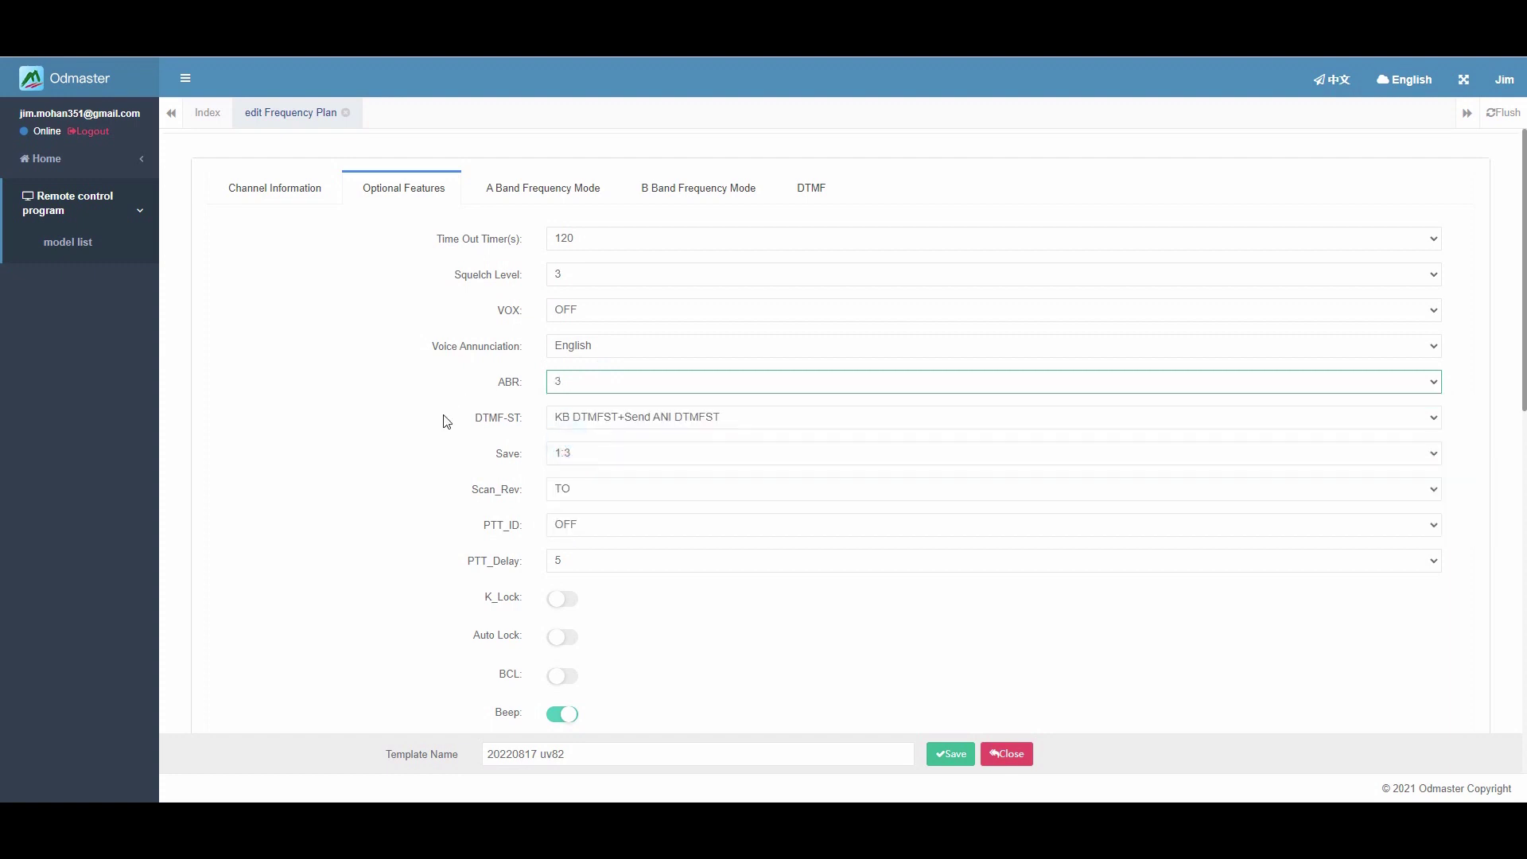
Step: Check that Save stays at 1:3 and Scan_Rev at TO
{"action": "scroll", "coordinate": [612, 462], "scroll_direction": "down", "scroll_amount": 2}
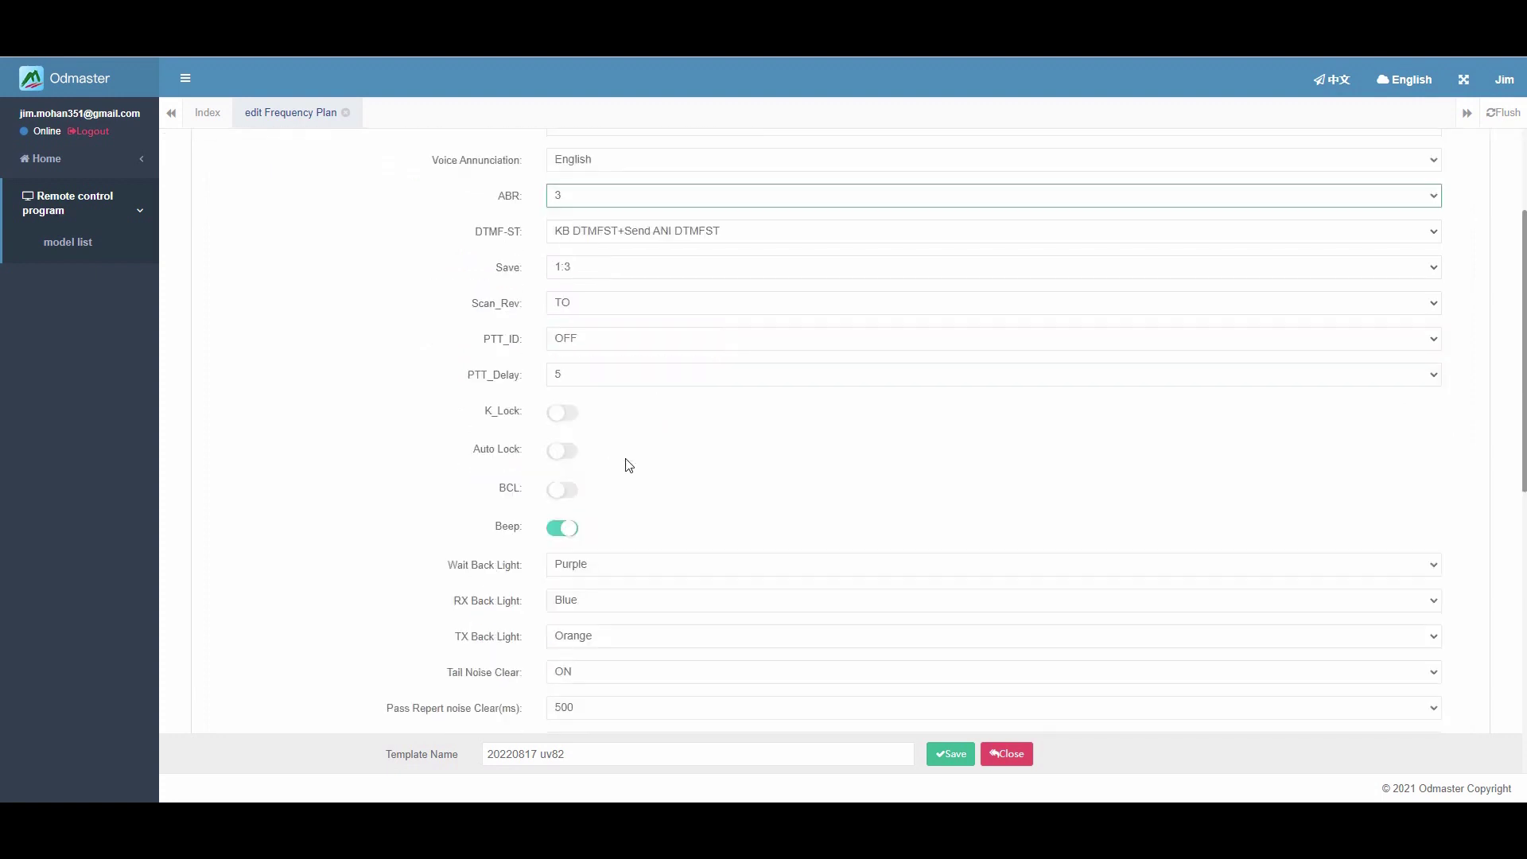
{"action": "left_click", "coordinate": [597, 269]}
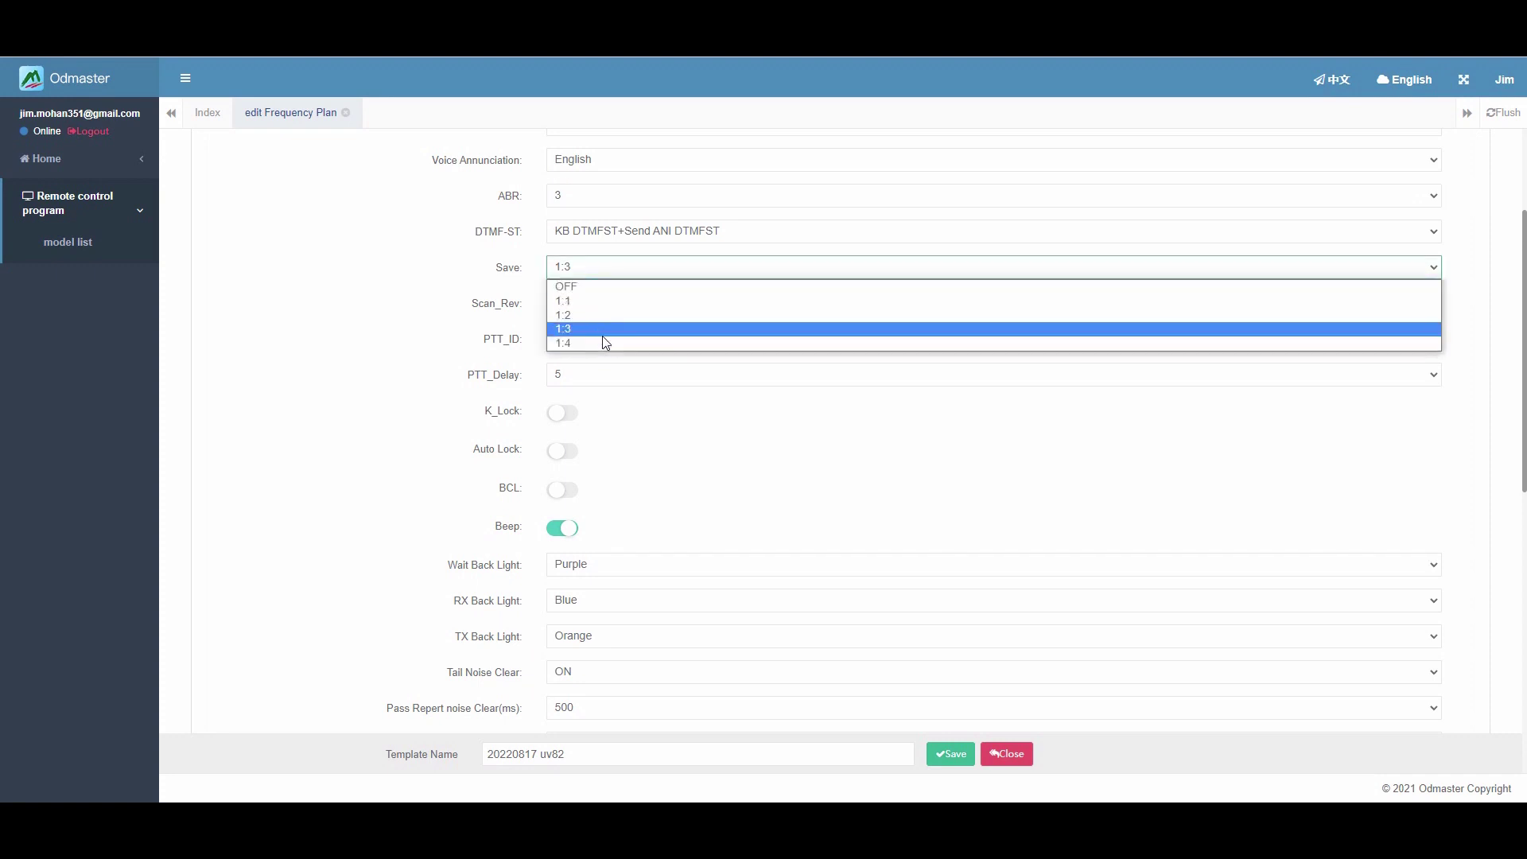
{"action": "left_click", "coordinate": [595, 268]}
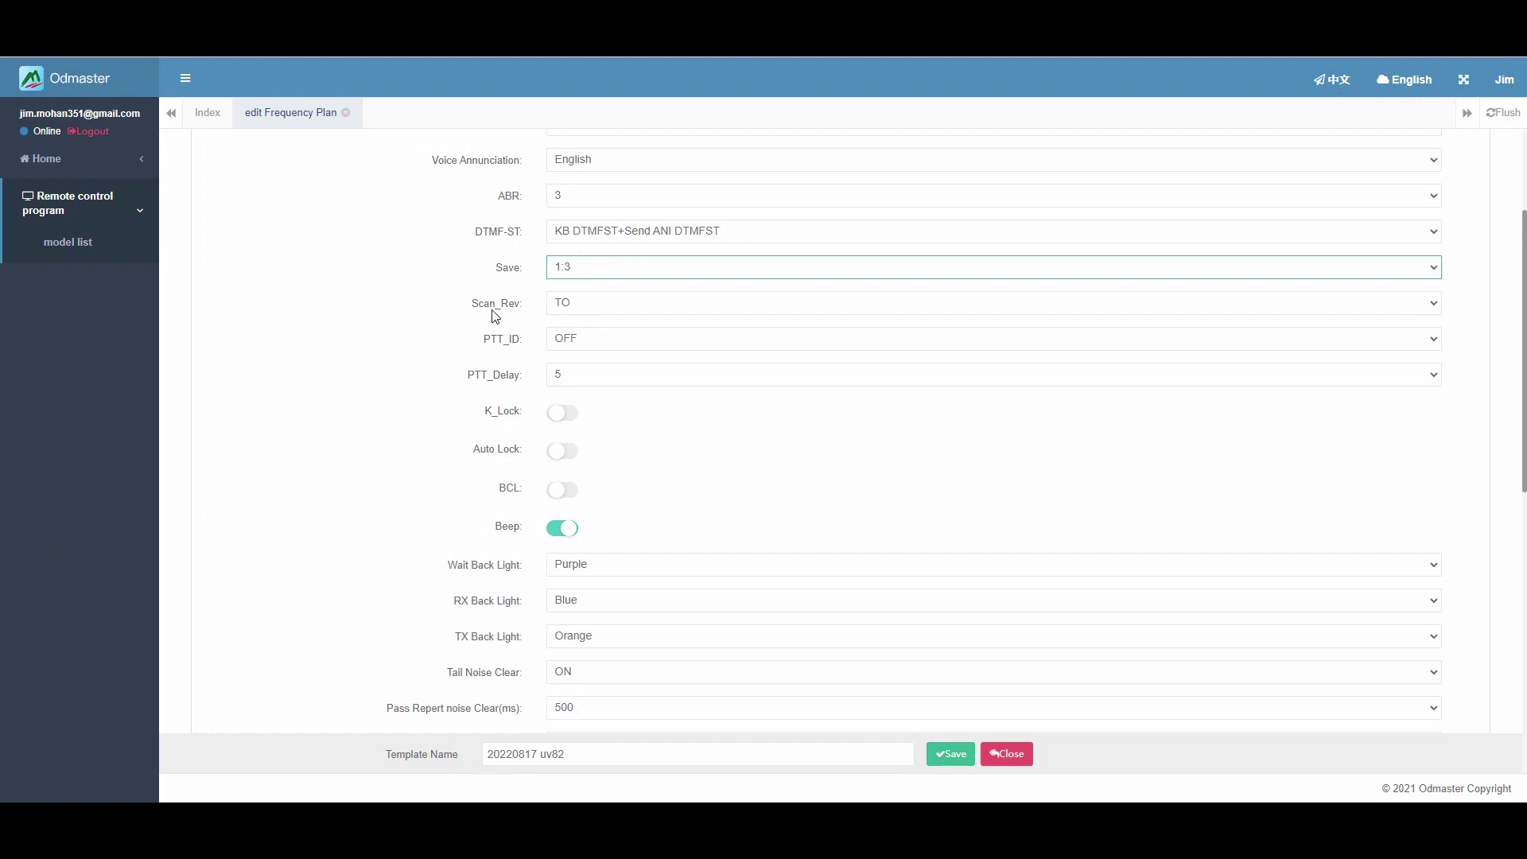
{"action": "left_click", "coordinate": [609, 304]}
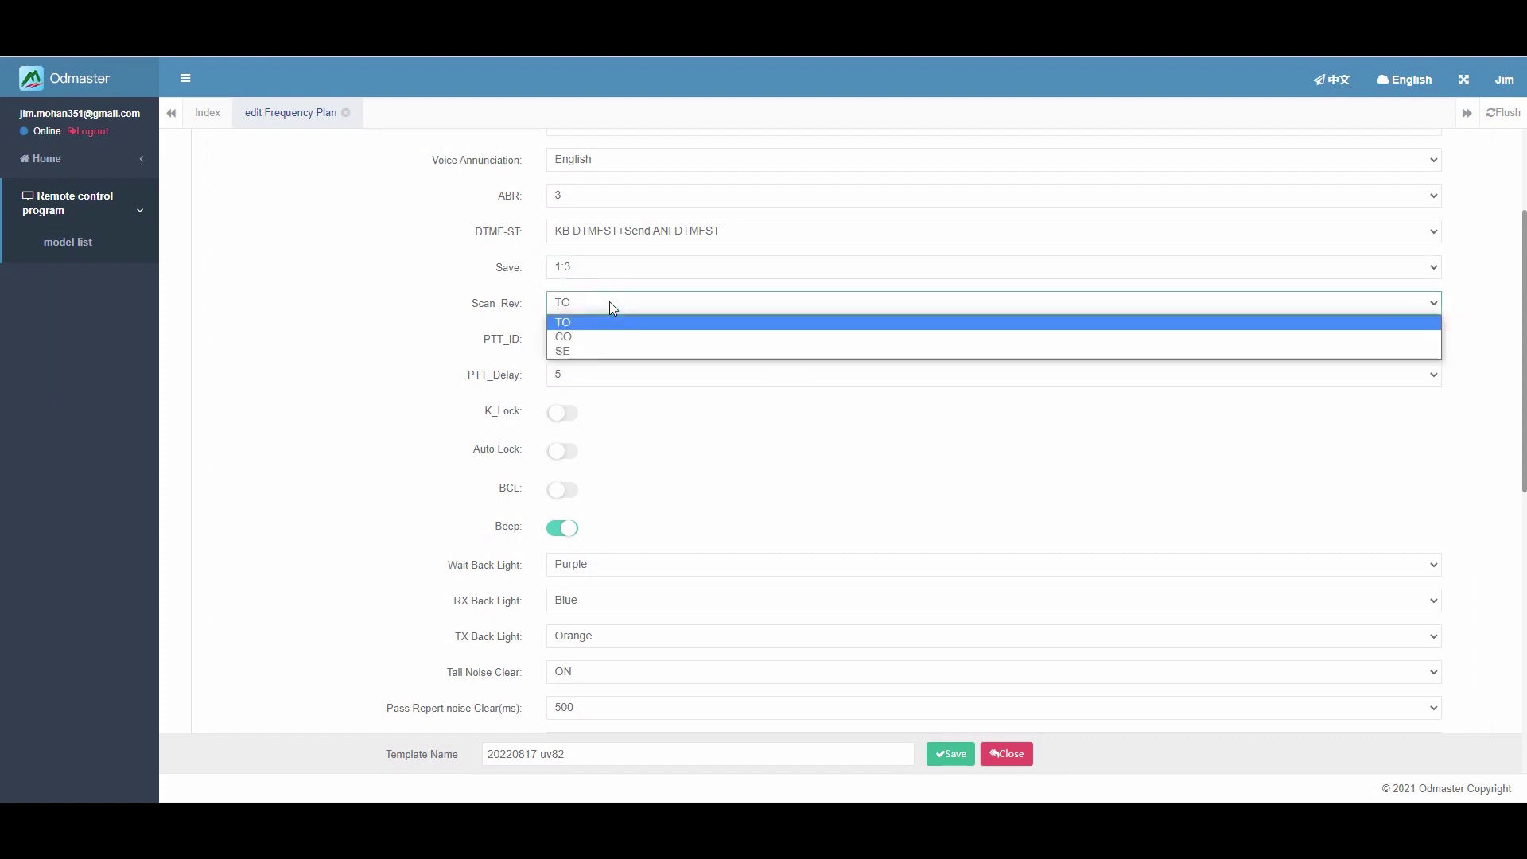
{"action": "left_click", "coordinate": [610, 303]}
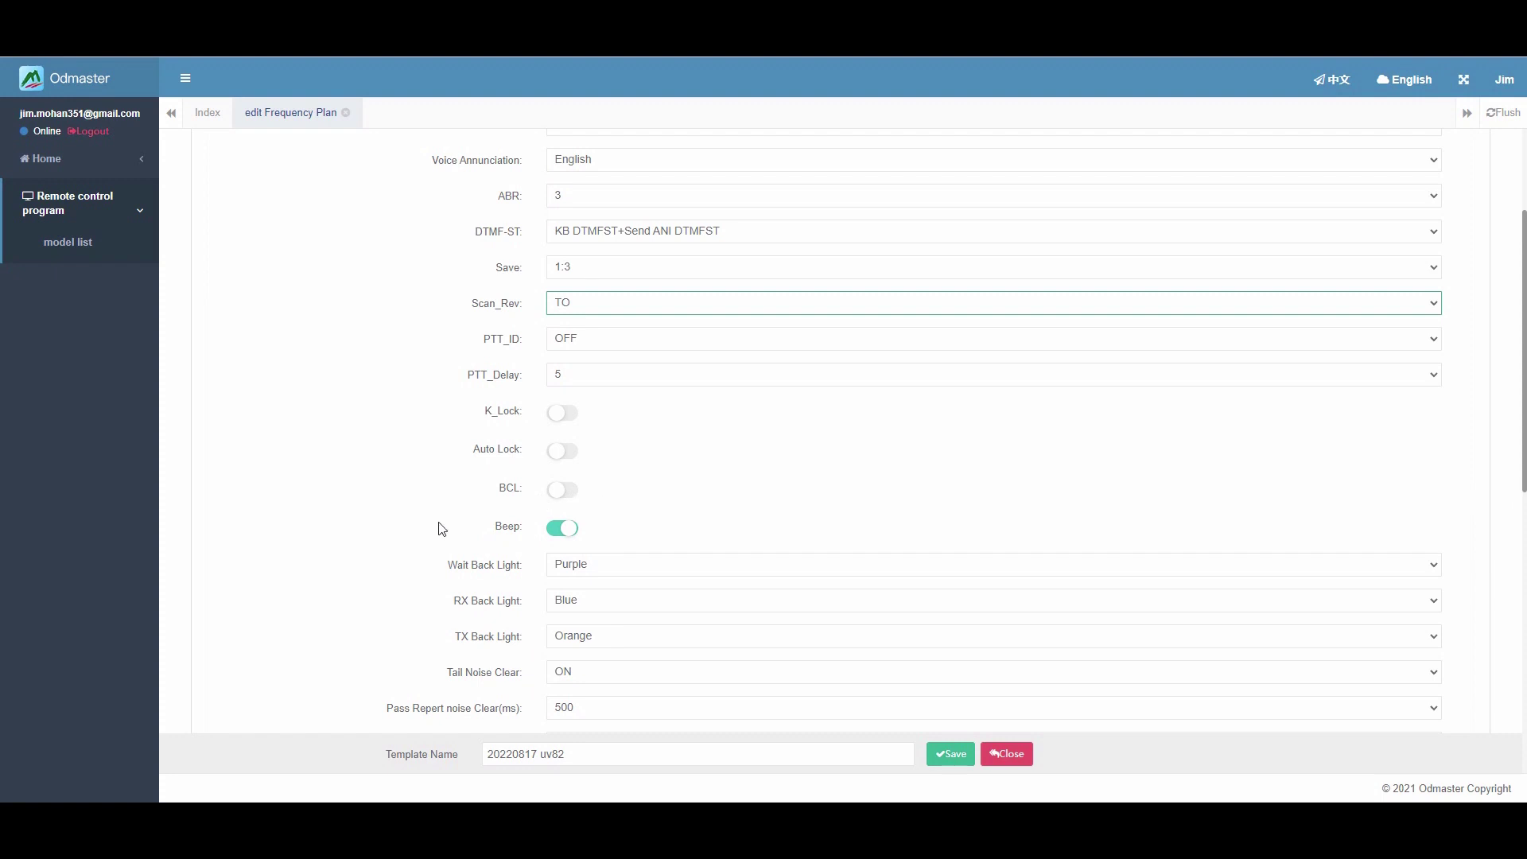
{"action": "scroll", "coordinate": [438, 526], "scroll_direction": "down", "scroll_amount": 2}
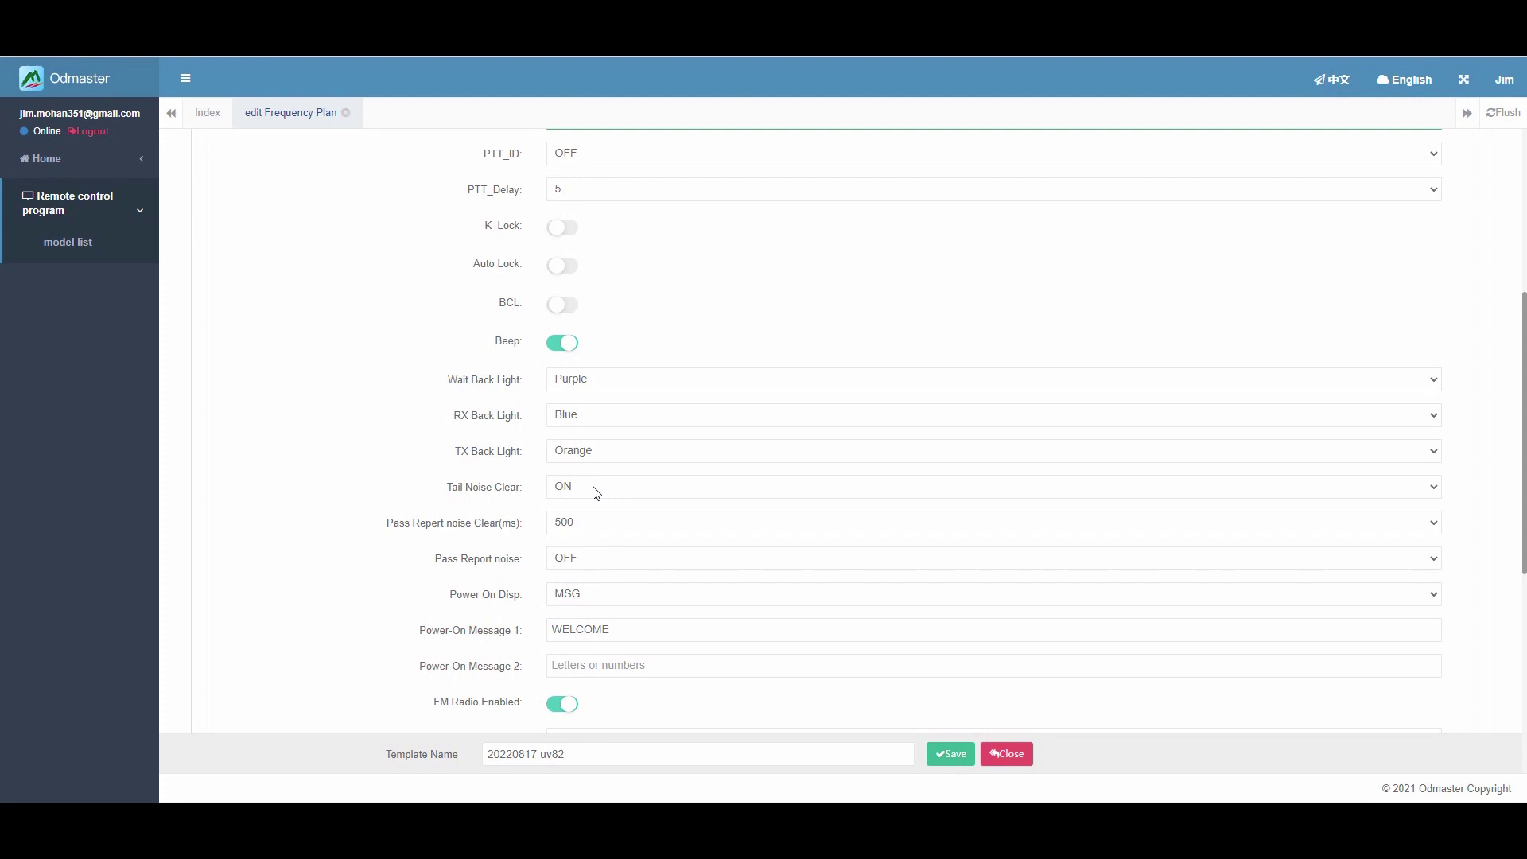
{"action": "scroll", "coordinate": [413, 580], "scroll_direction": "down", "scroll_amount": 2}
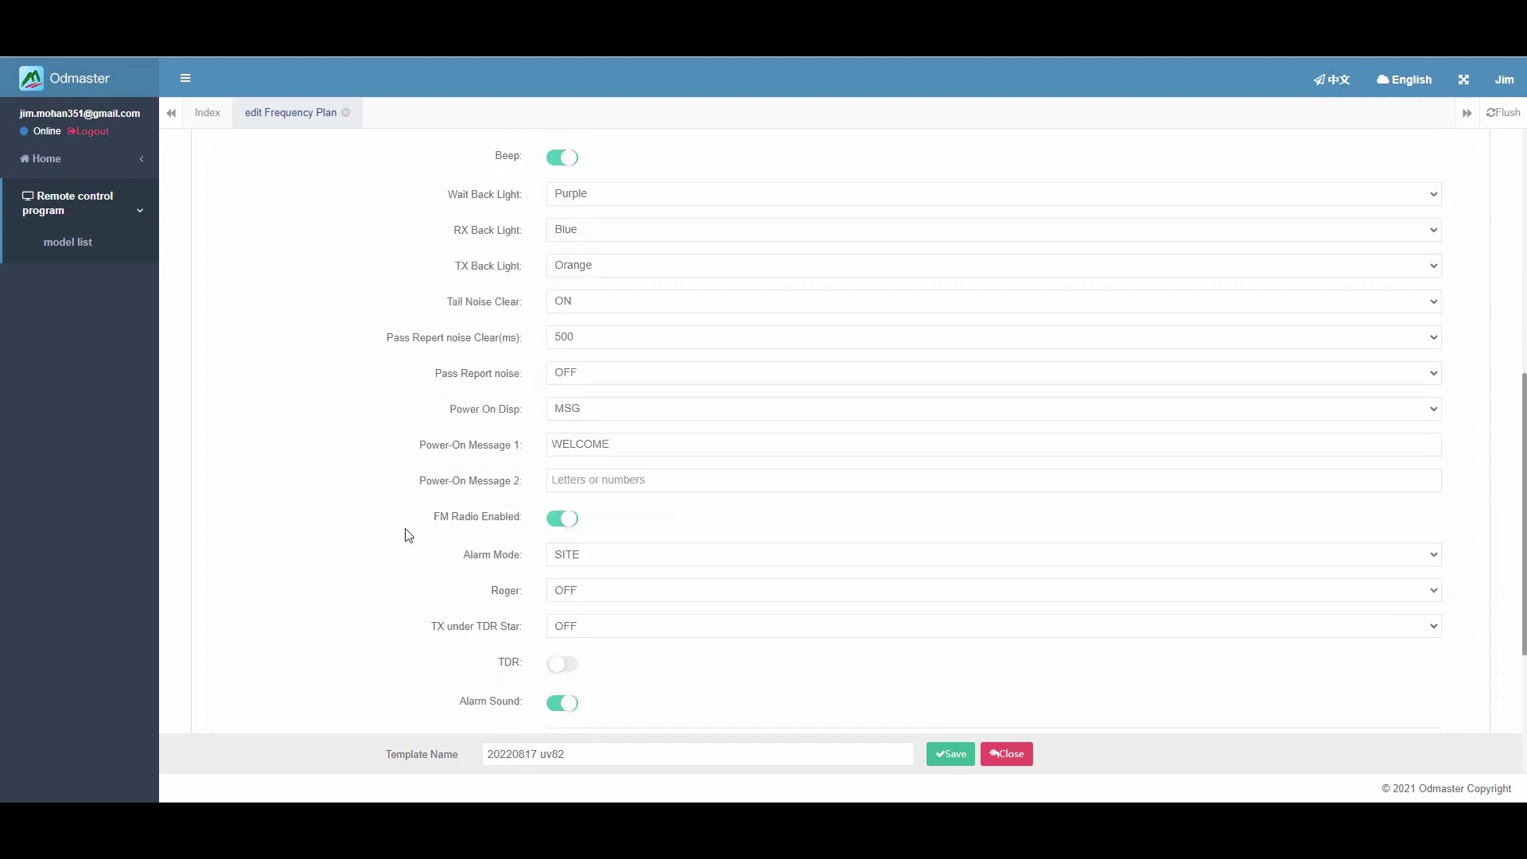
{"action": "scroll", "coordinate": [405, 535], "scroll_direction": "down", "scroll_amount": 2}
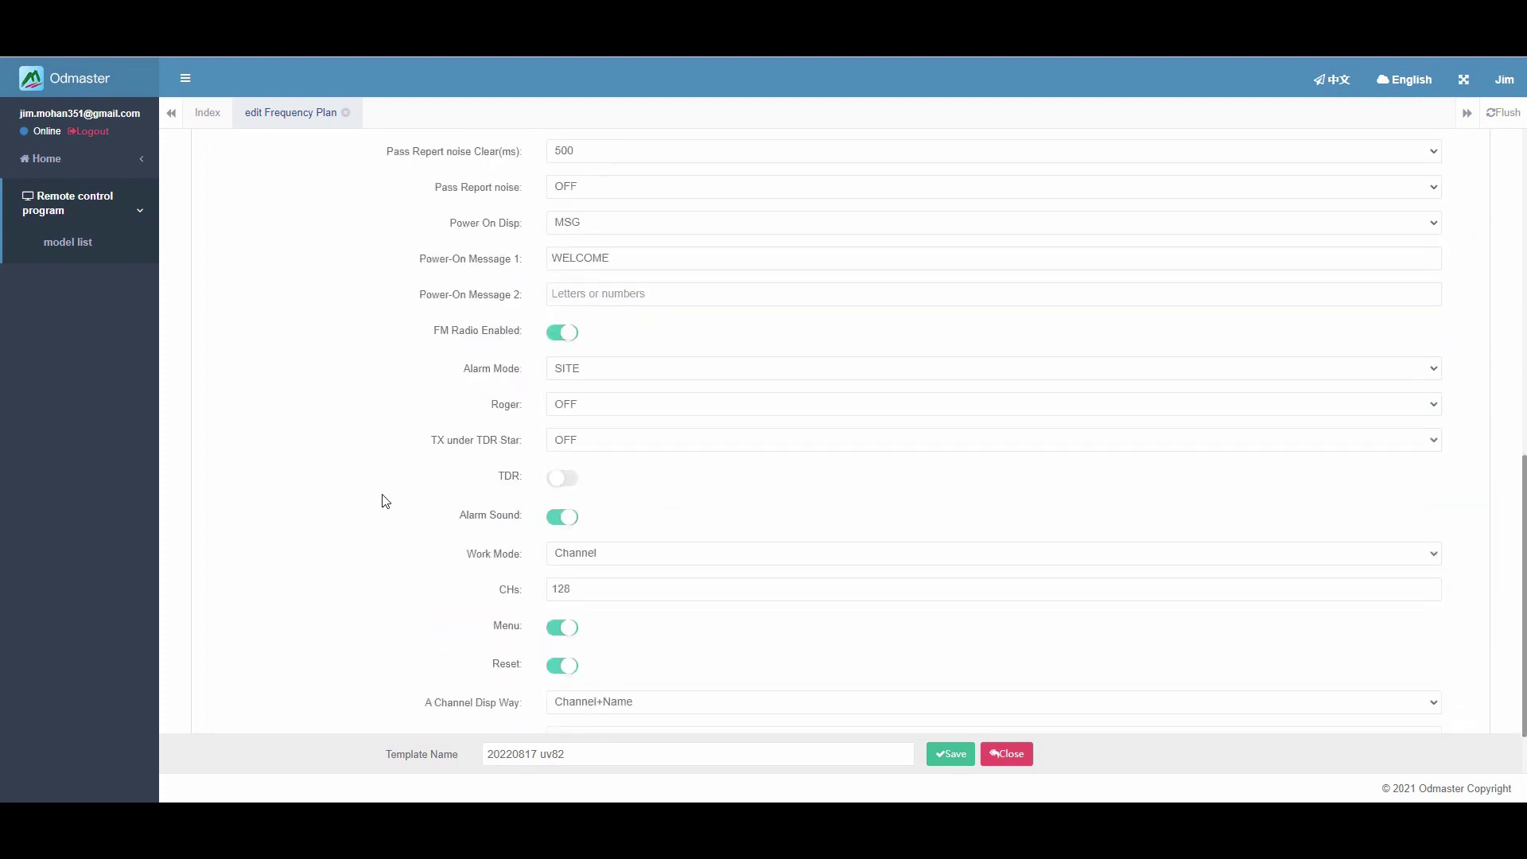
{"action": "scroll", "coordinate": [382, 501], "scroll_direction": "down", "scroll_amount": 1}
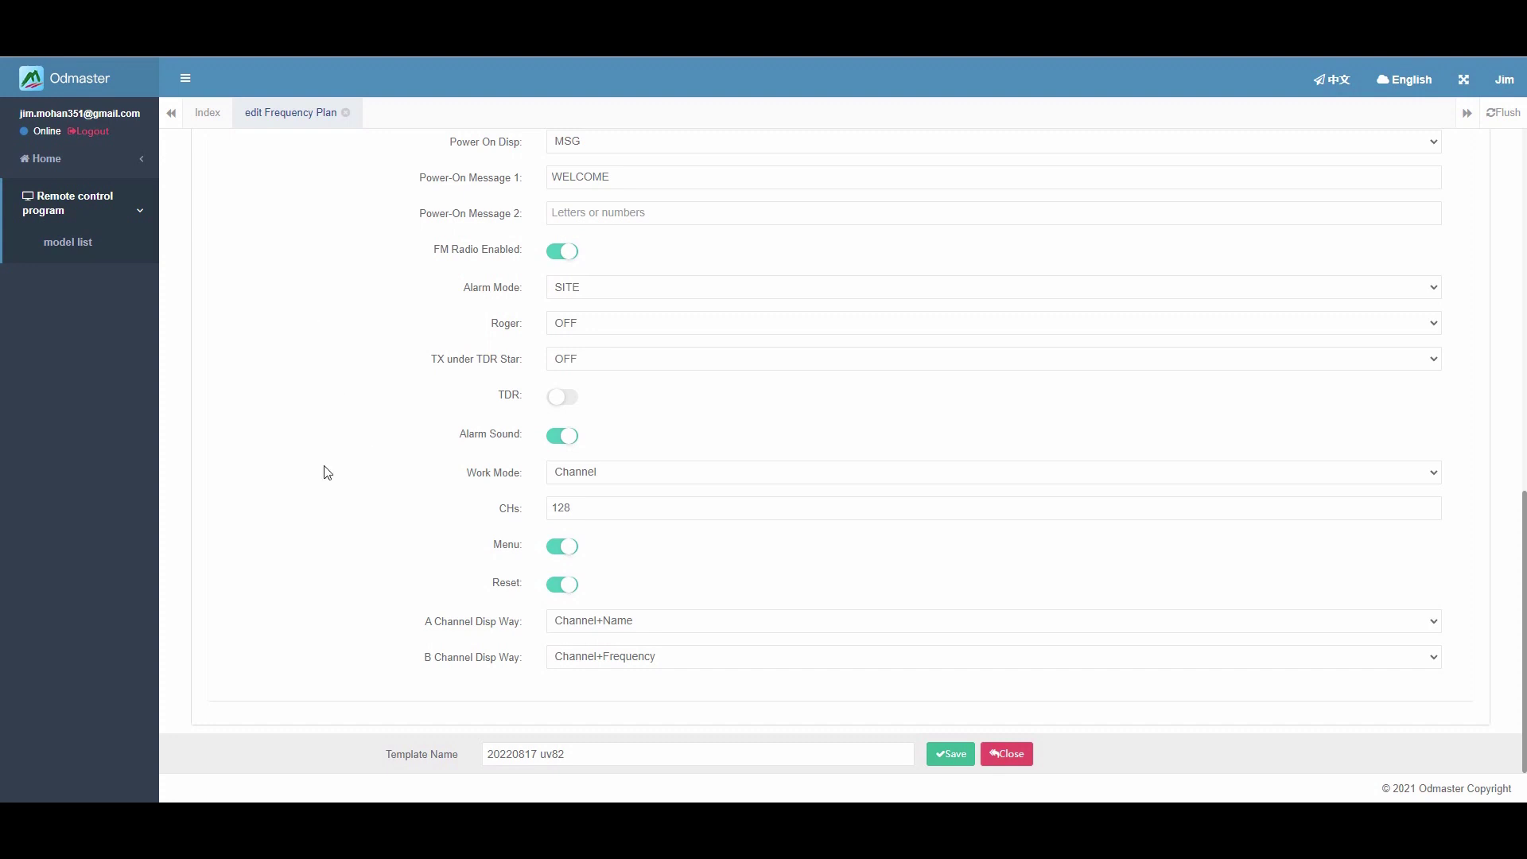
{"action": "scroll", "coordinate": [297, 467], "scroll_direction": "up", "scroll_amount": 8}
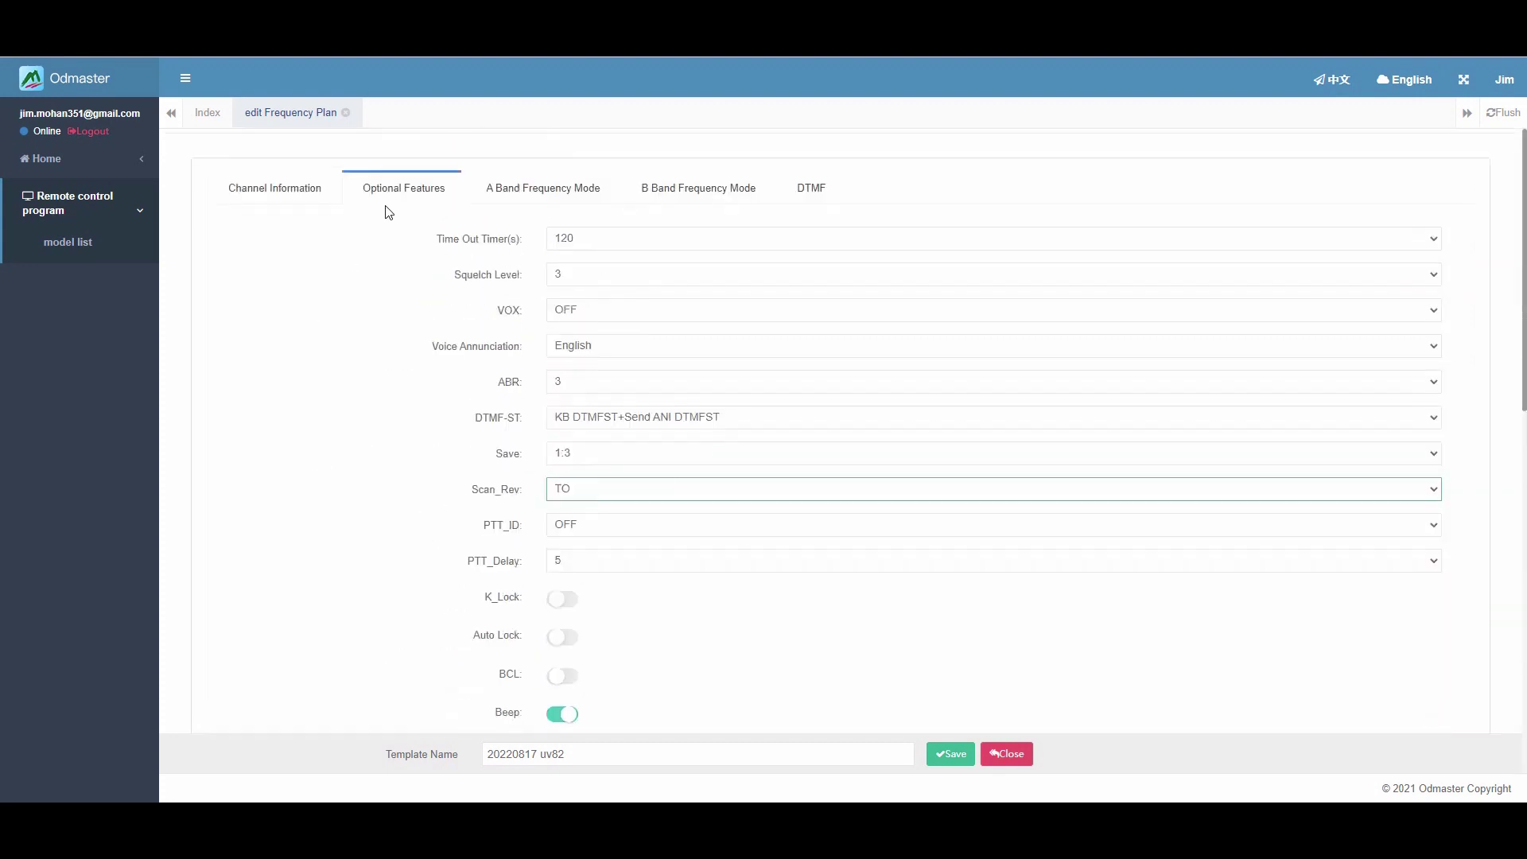
{"action": "left_click", "coordinate": [548, 194]}
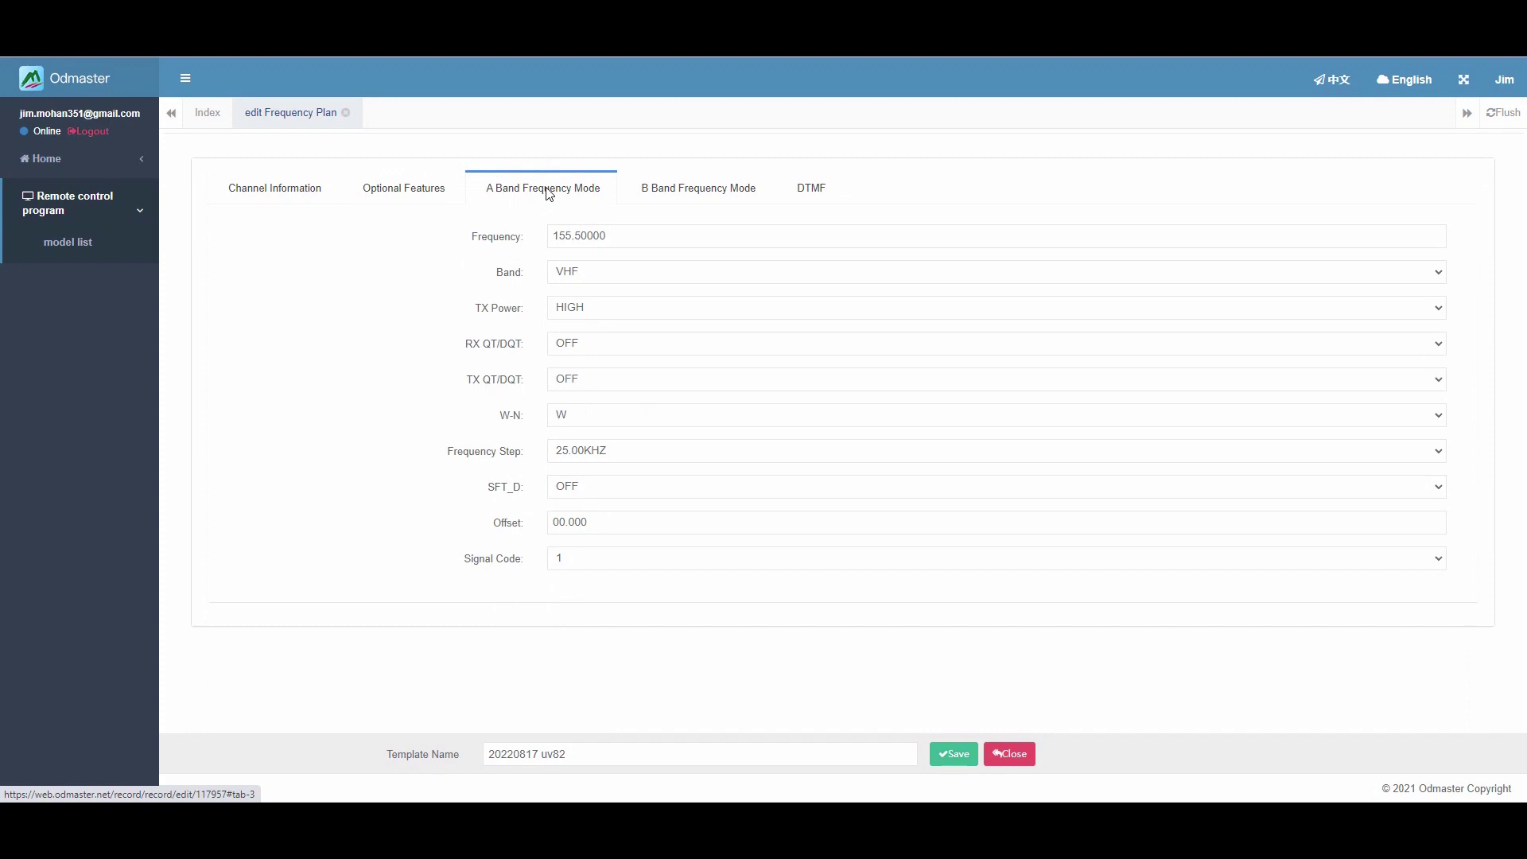
Step: Show the B band frequency mode (438.50000, UHF, HIGH power) and select the template name field
{"action": "left_click", "coordinate": [696, 191]}
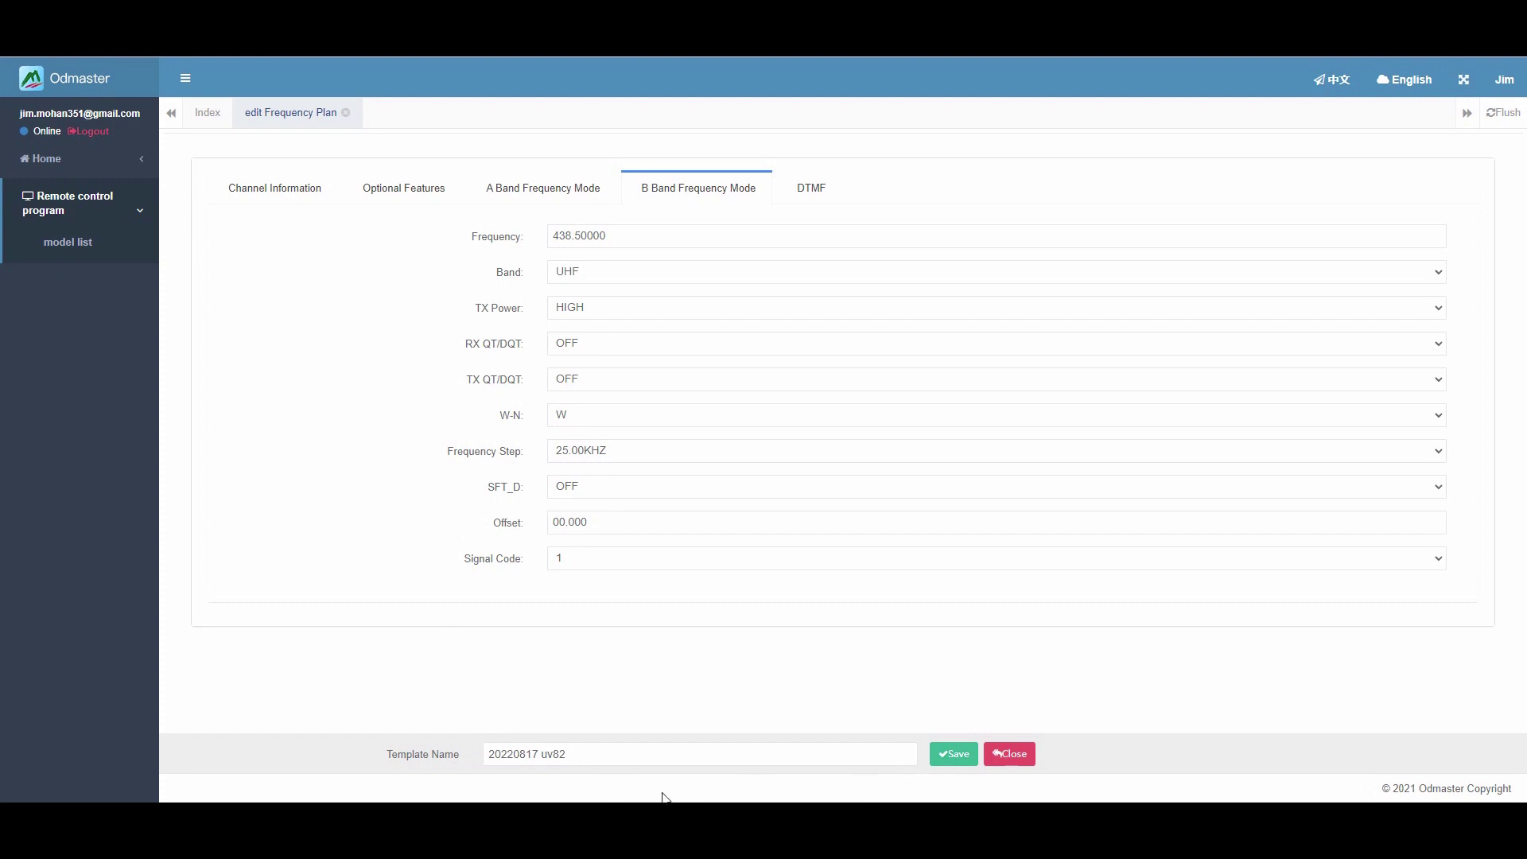
{"action": "left_click", "coordinate": [539, 753]}
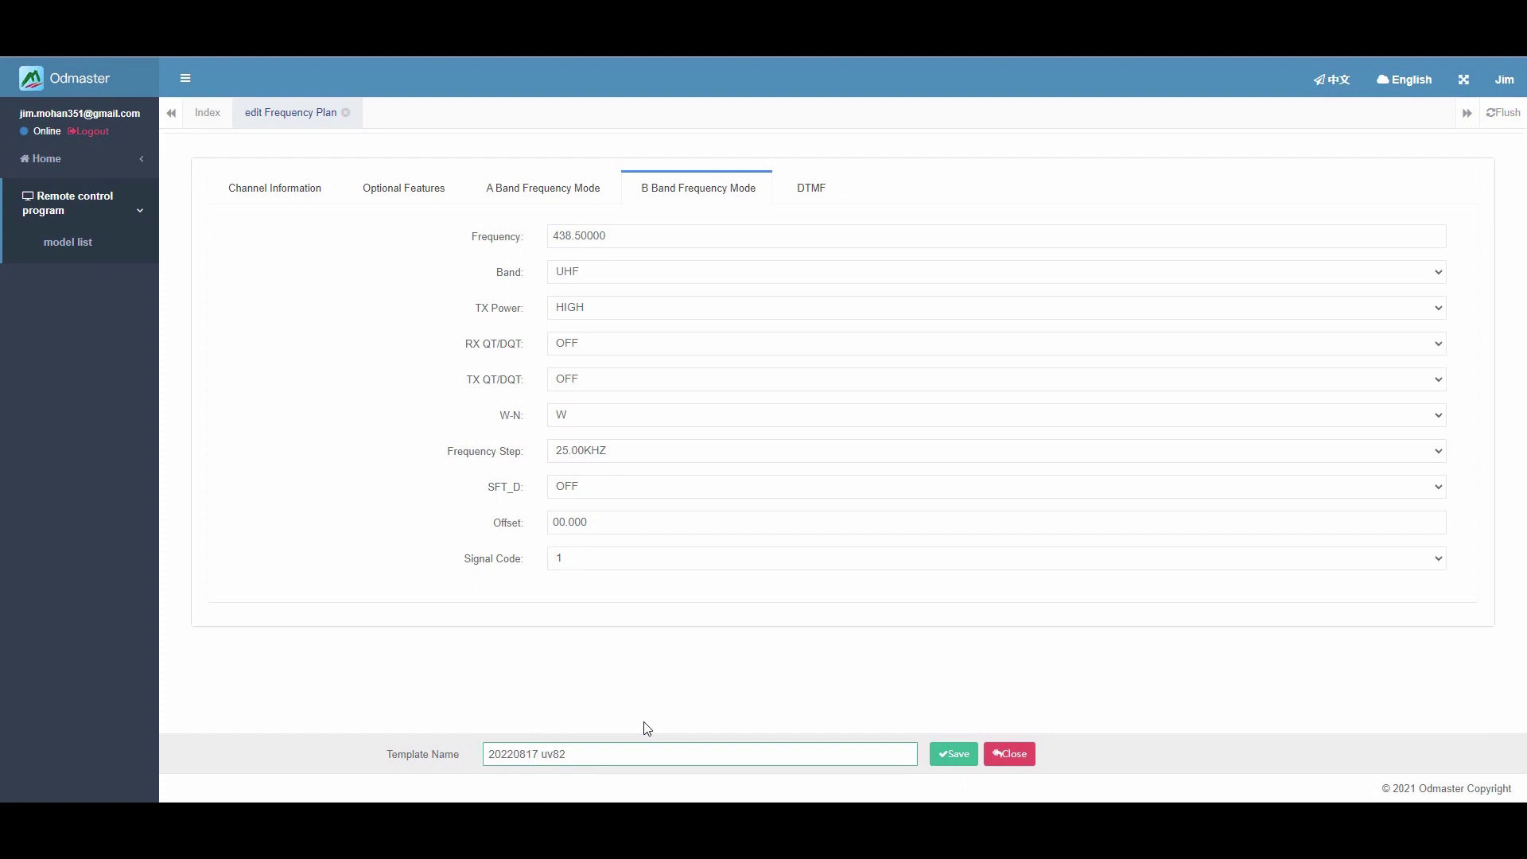
Step: Change the template name to '20220818 uv82' and save the plan
{"action": "type", "text": "88"}
{"action": "key", "text": "BackSpace"}
{"action": "left_click", "coordinate": [954, 755]}
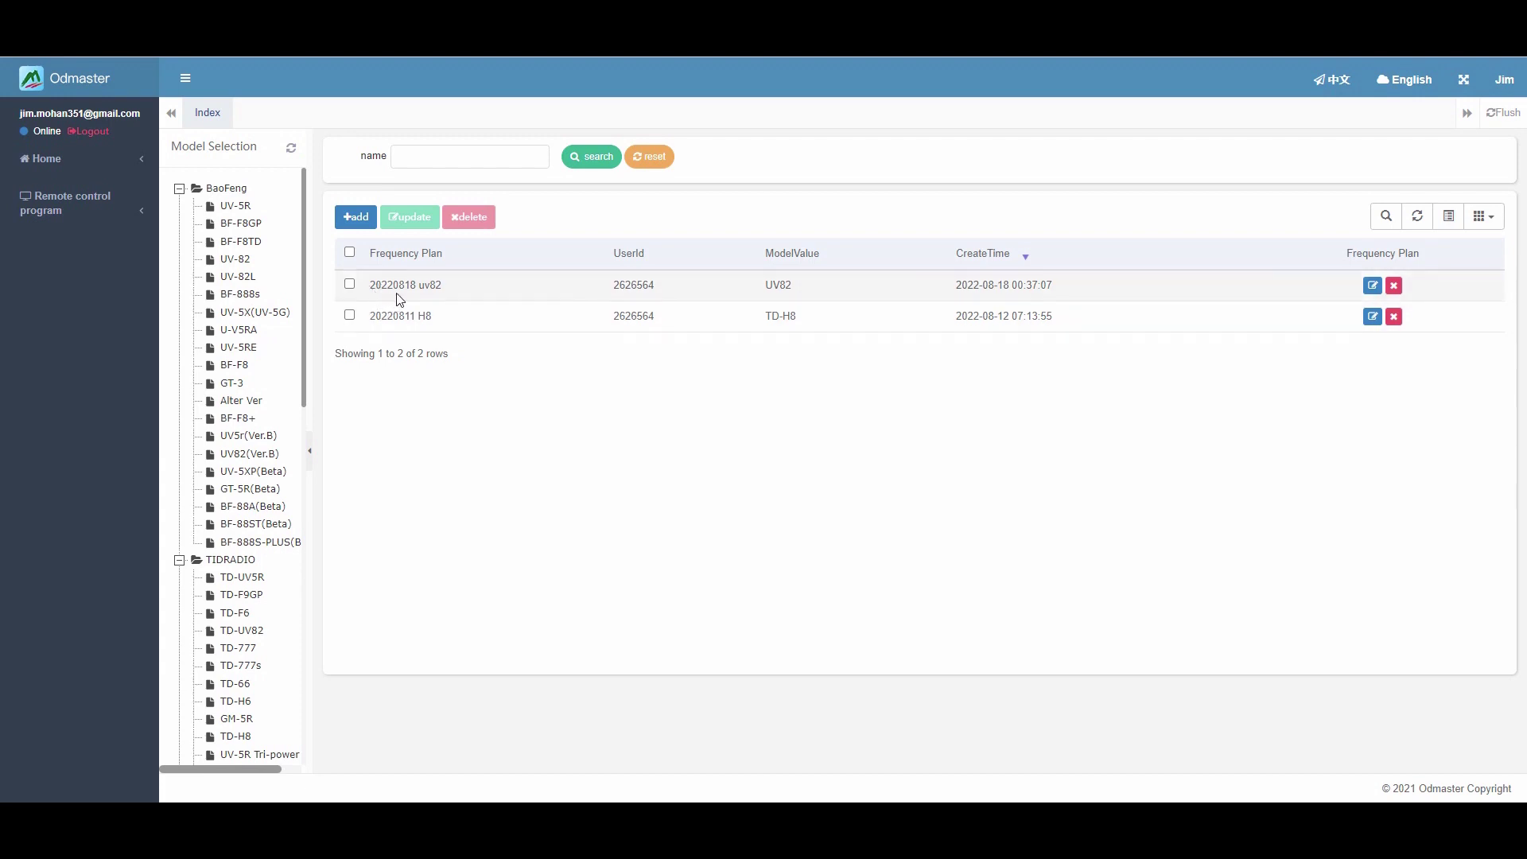
Step: Filter the plan table by BaoFeng UV-82, leaving only '20220818 uv82' listed
{"action": "left_click", "coordinate": [234, 261]}
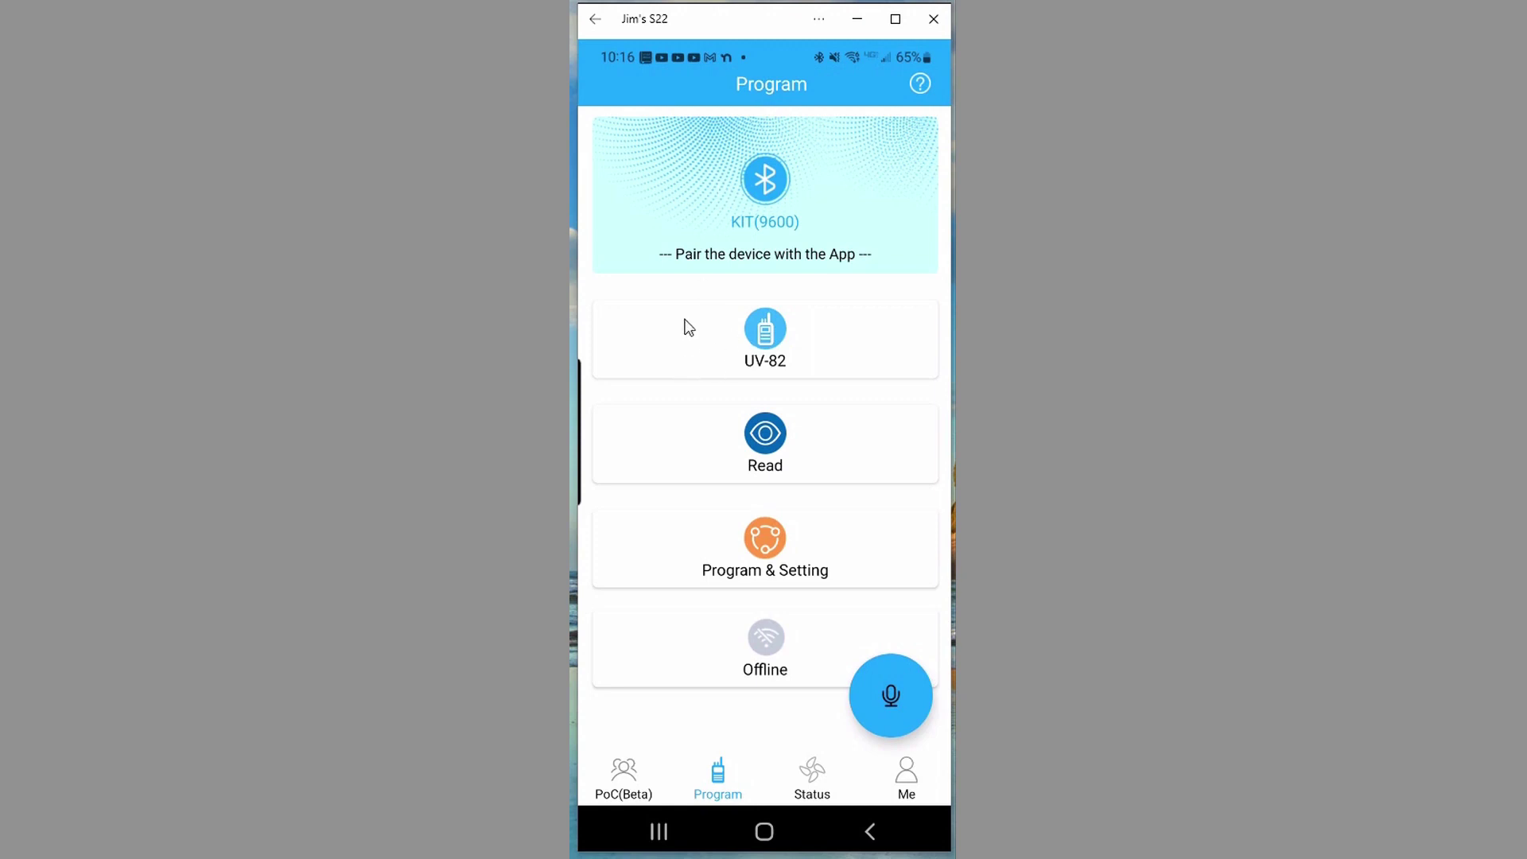
Step: Open the model picker from the UV-82 card and return to the BaoFeng model list
{"action": "left_click", "coordinate": [760, 333]}
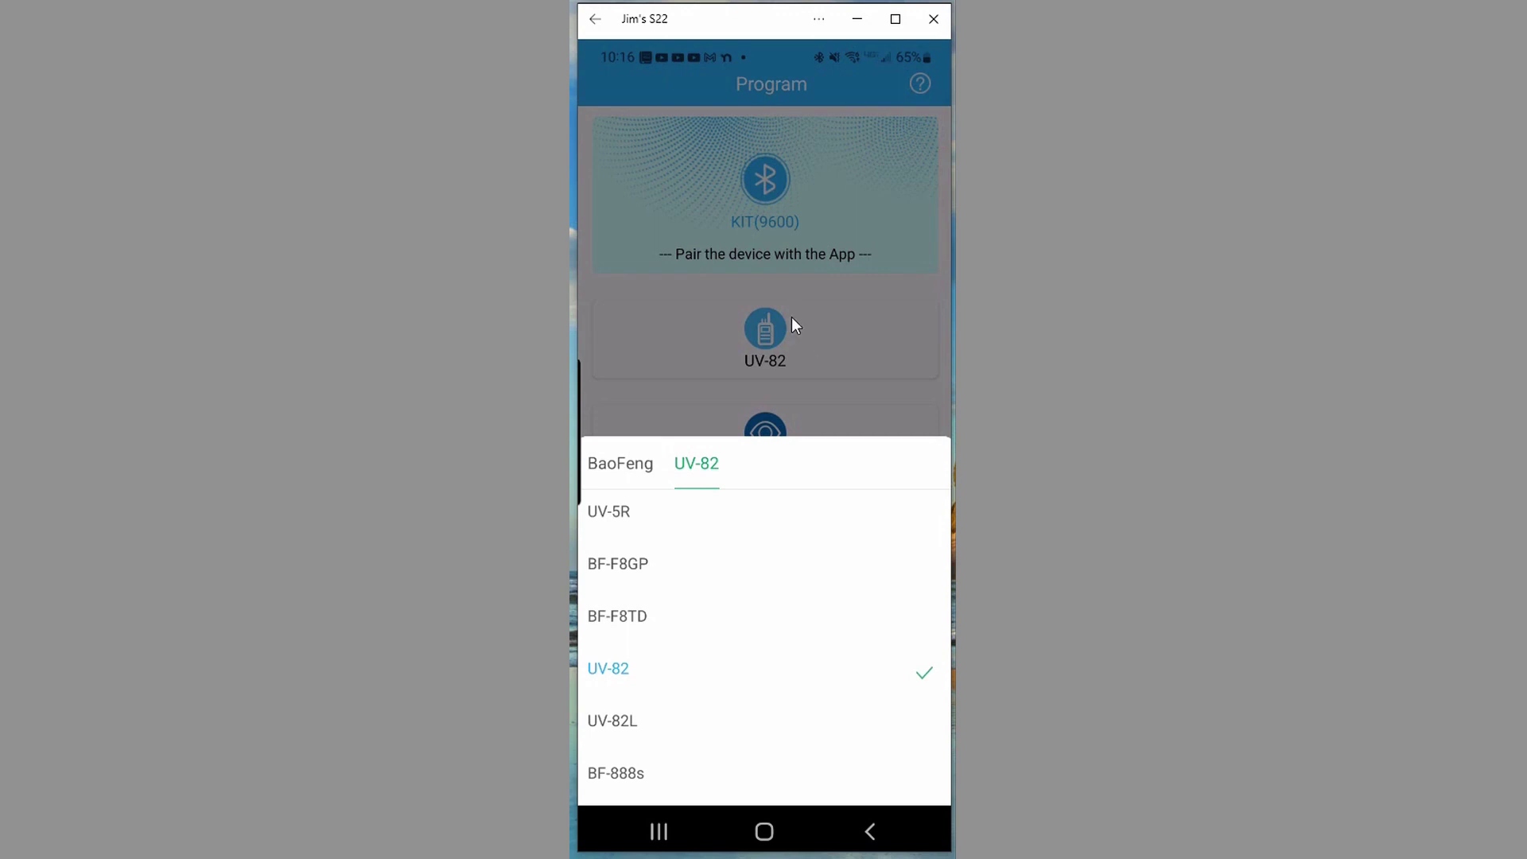
{"action": "left_click", "coordinate": [620, 469]}
Step: Choose BaoFeng UV-82 as the radio model and open Program & Setting
{"action": "left_click", "coordinate": [615, 510]}
{"action": "scroll", "coordinate": [692, 557], "scroll_direction": "down", "scroll_amount": 5}
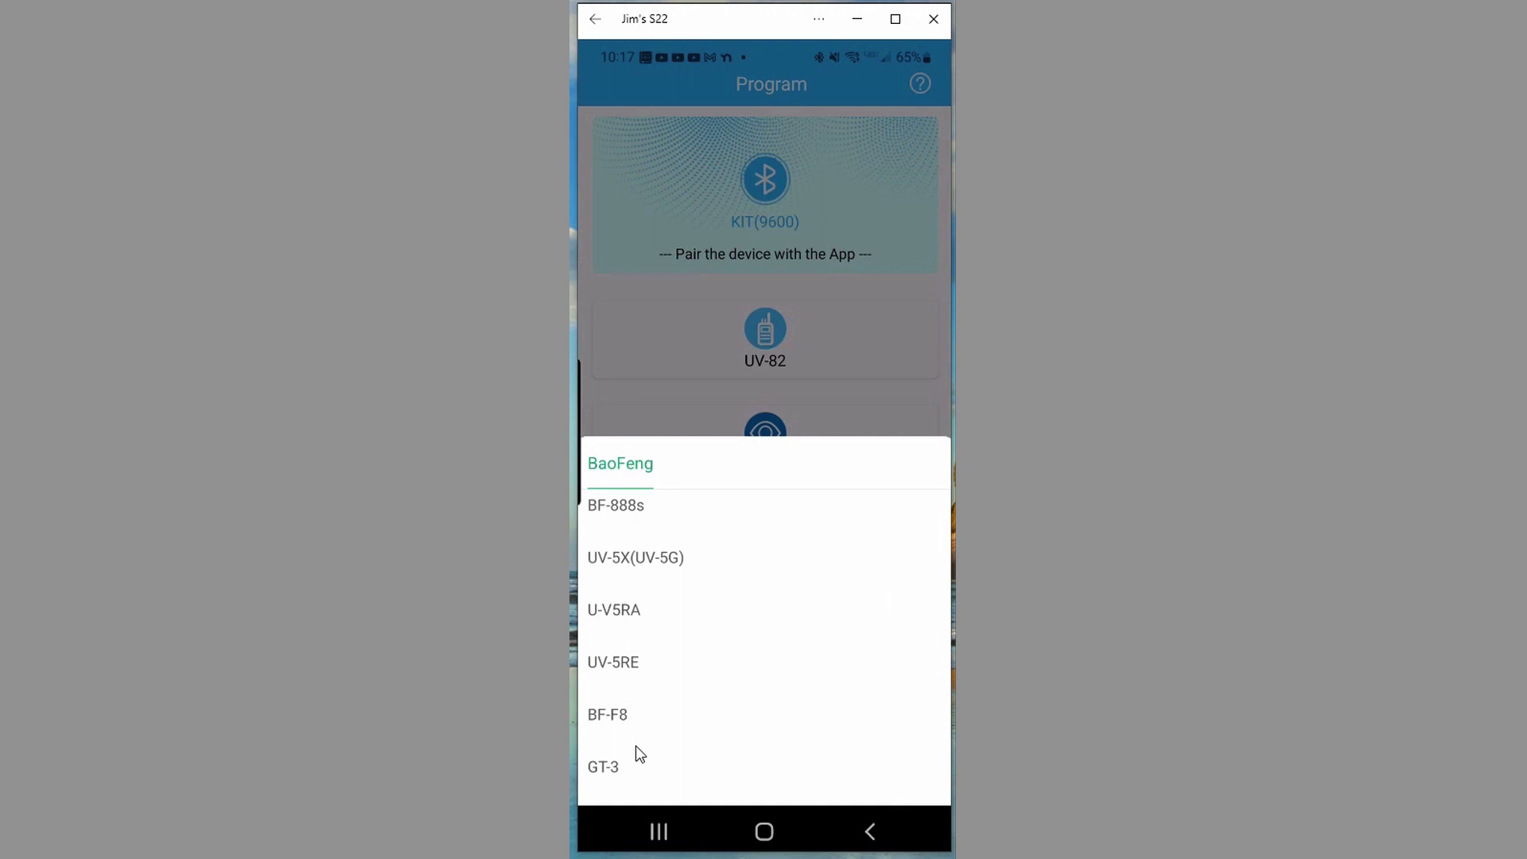
{"action": "scroll", "coordinate": [632, 729], "scroll_direction": "up", "scroll_amount": 3}
{"action": "left_click", "coordinate": [624, 541]}
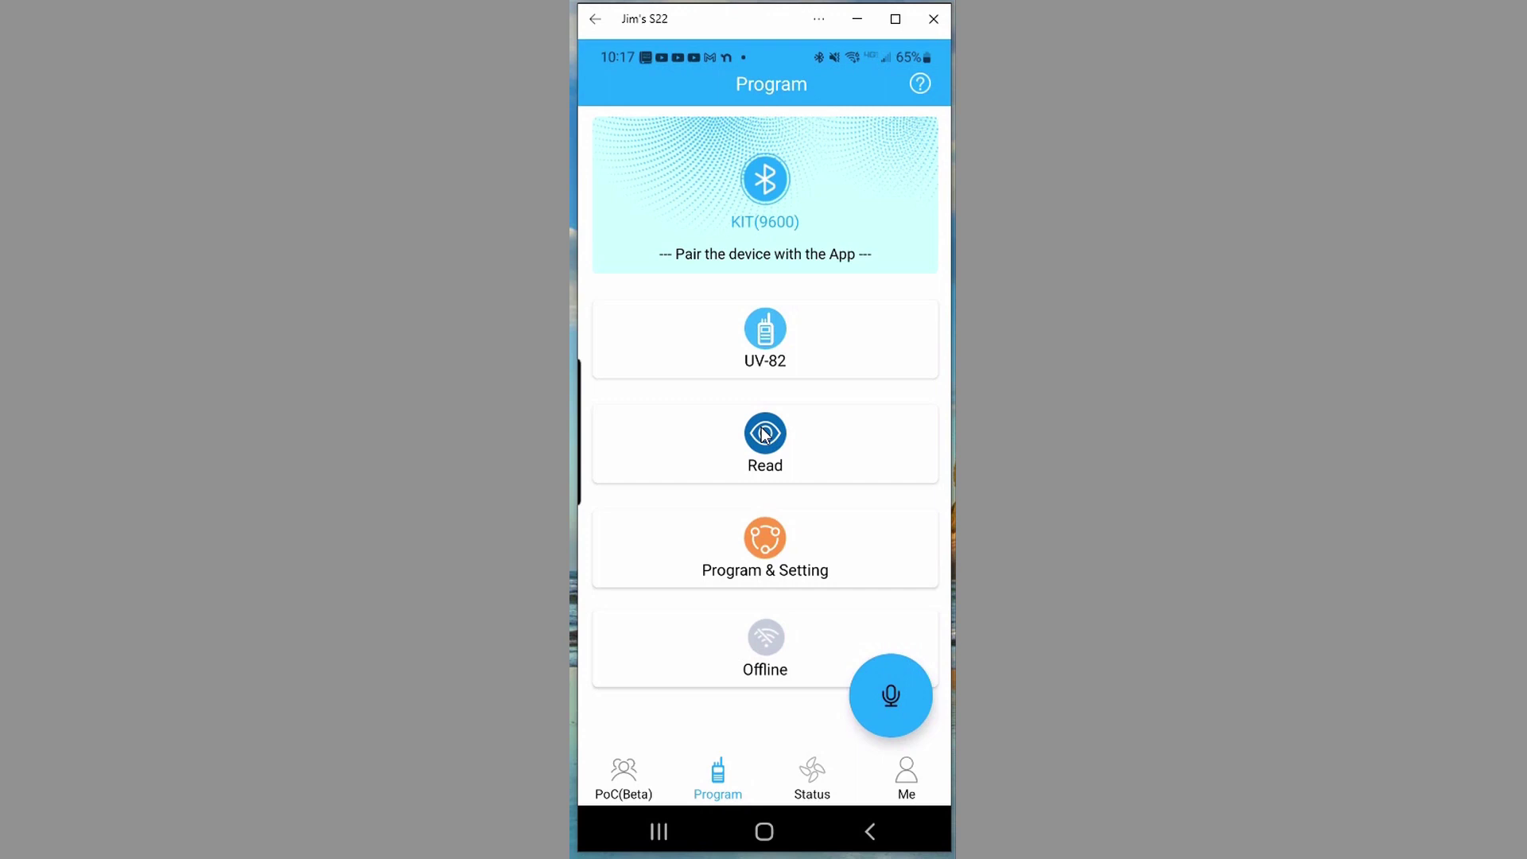
{"action": "left_click", "coordinate": [758, 538]}
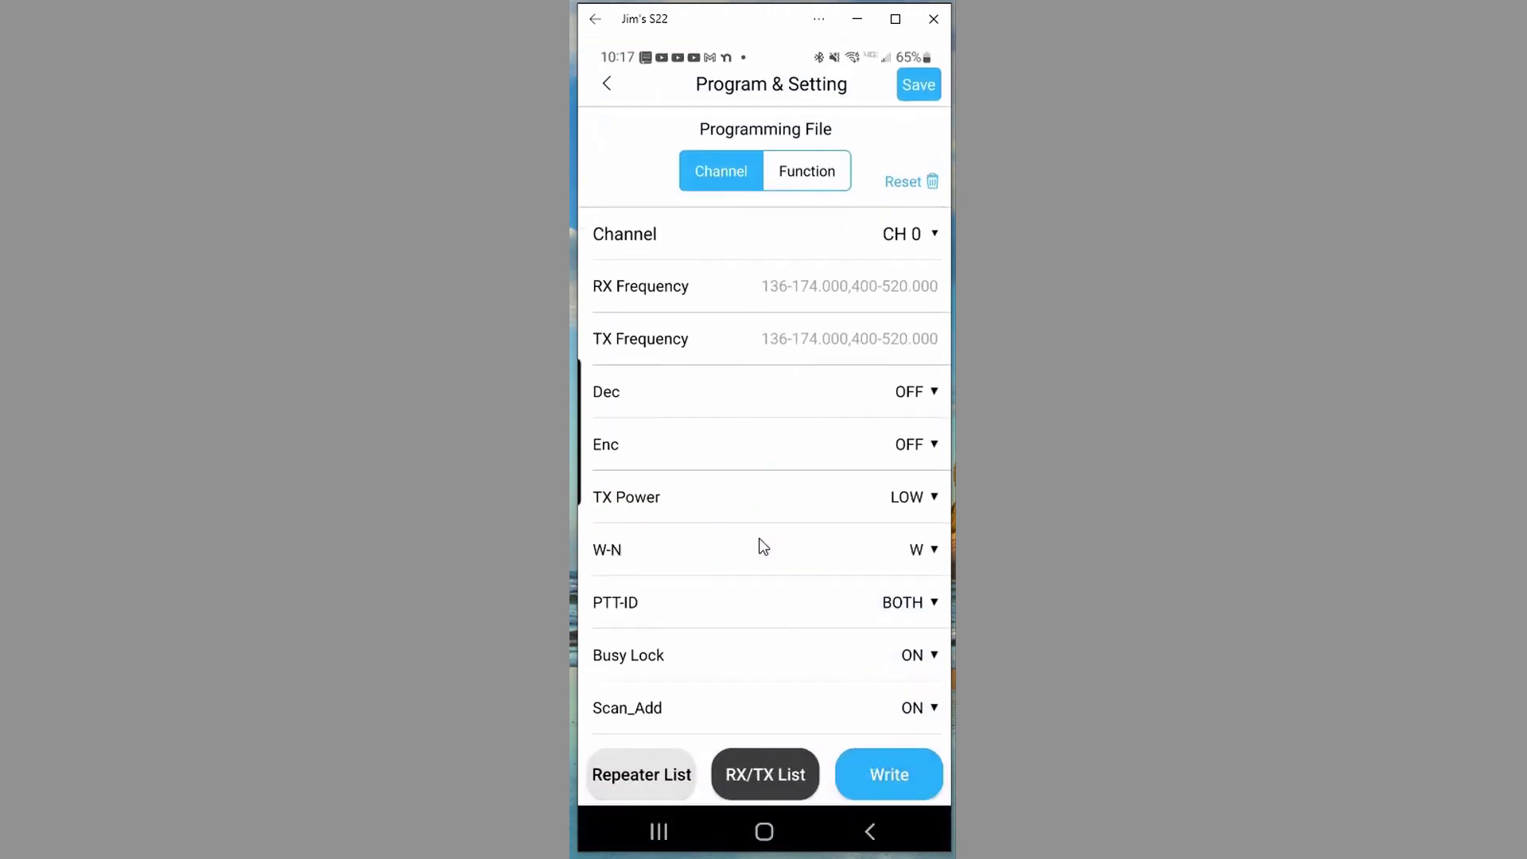
Step: Load the saved '20220818 uv82' file from the RX/TX List and open the channel picker
{"action": "left_click", "coordinate": [759, 773]}
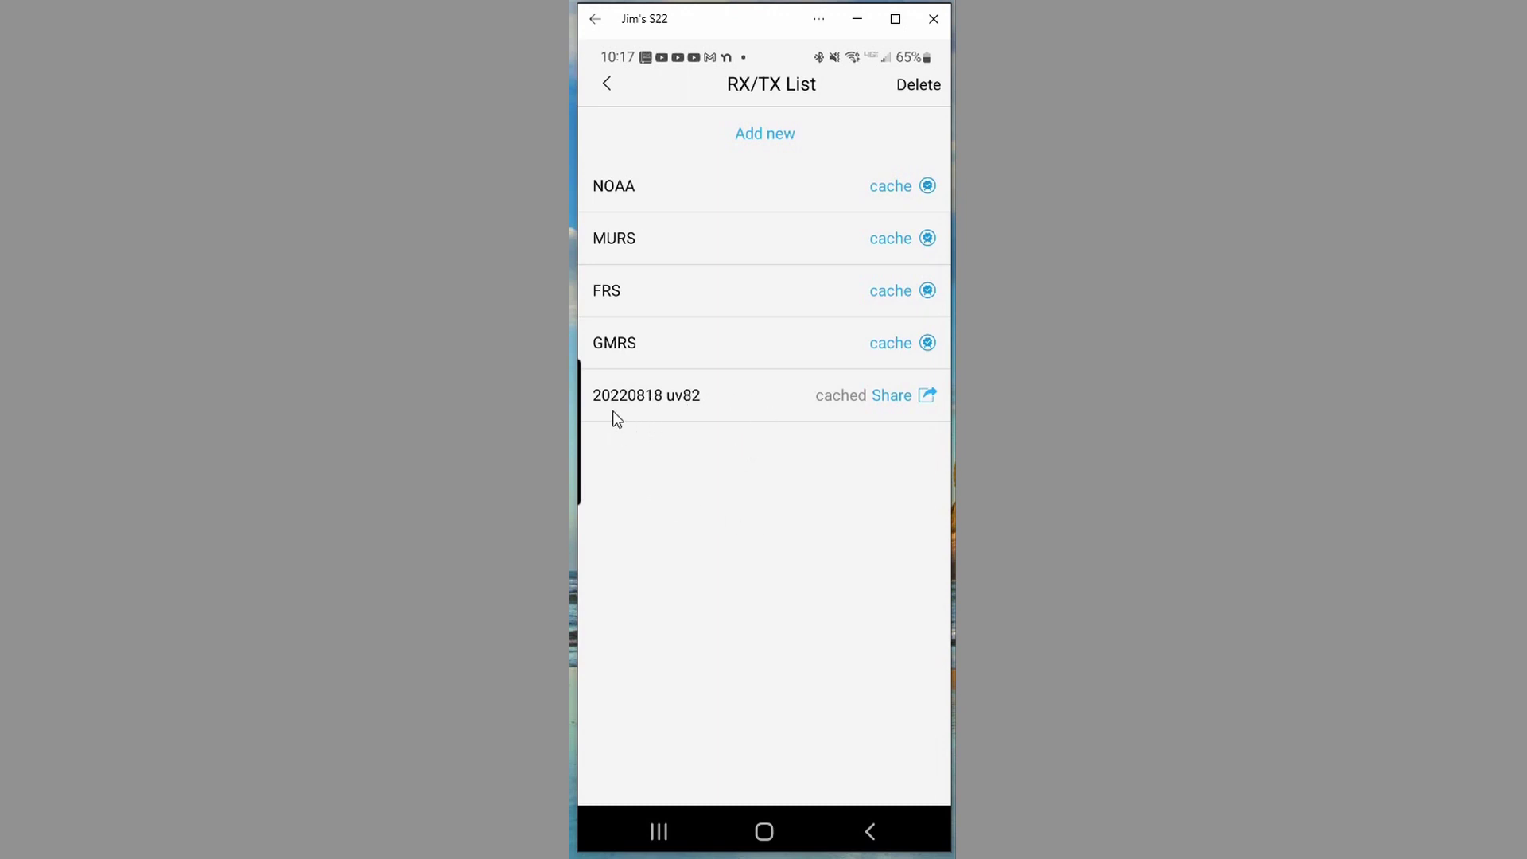
{"action": "left_click", "coordinate": [653, 398]}
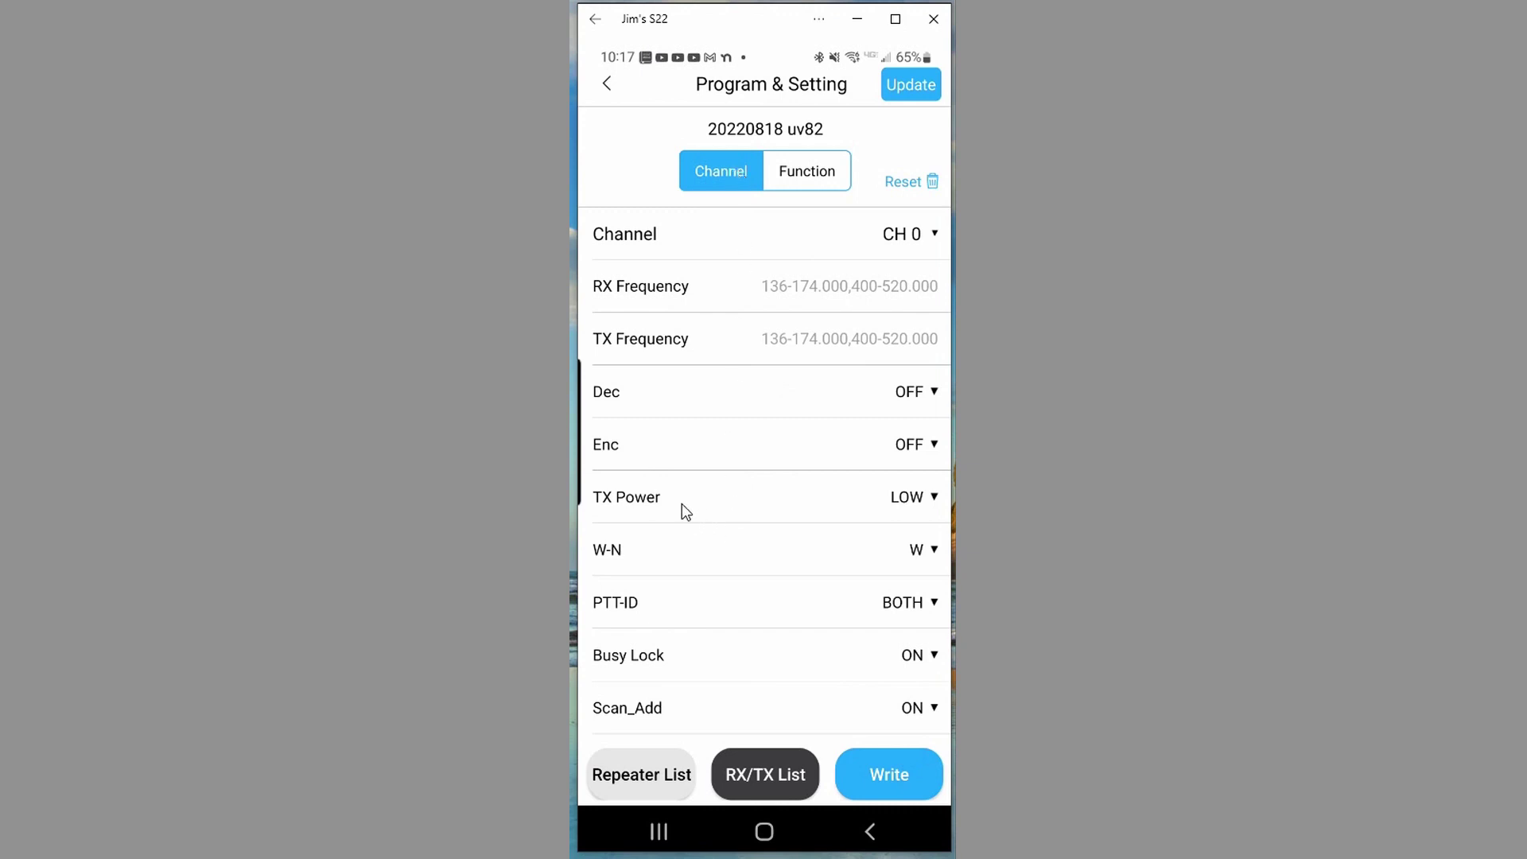
{"action": "left_click", "coordinate": [935, 232]}
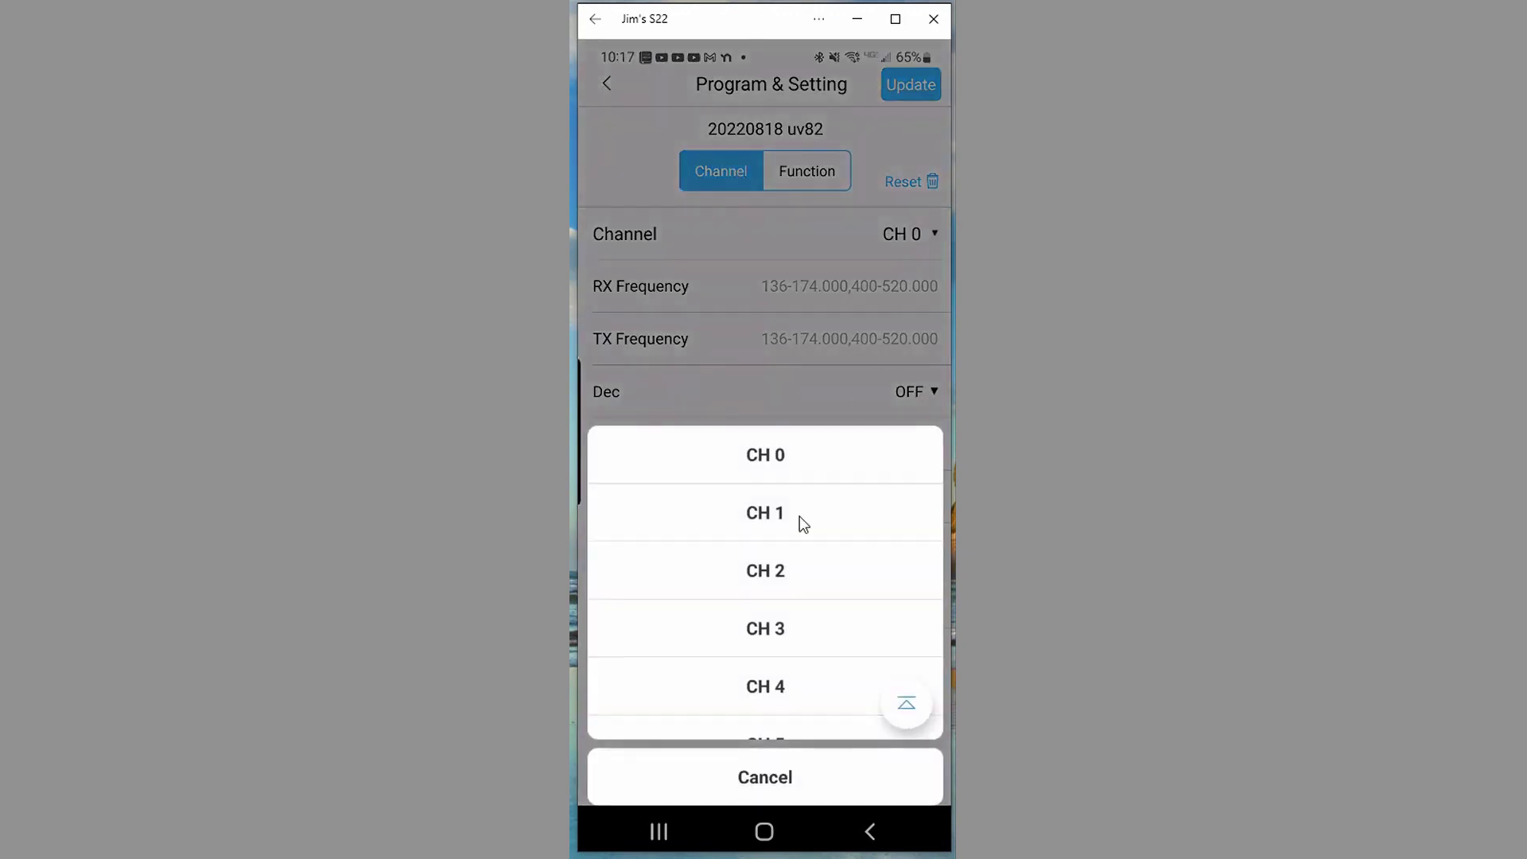
Step: Review CH 3 (RX 147.30000, TX 147.90000), then switch to the function settings
{"action": "left_click", "coordinate": [776, 626]}
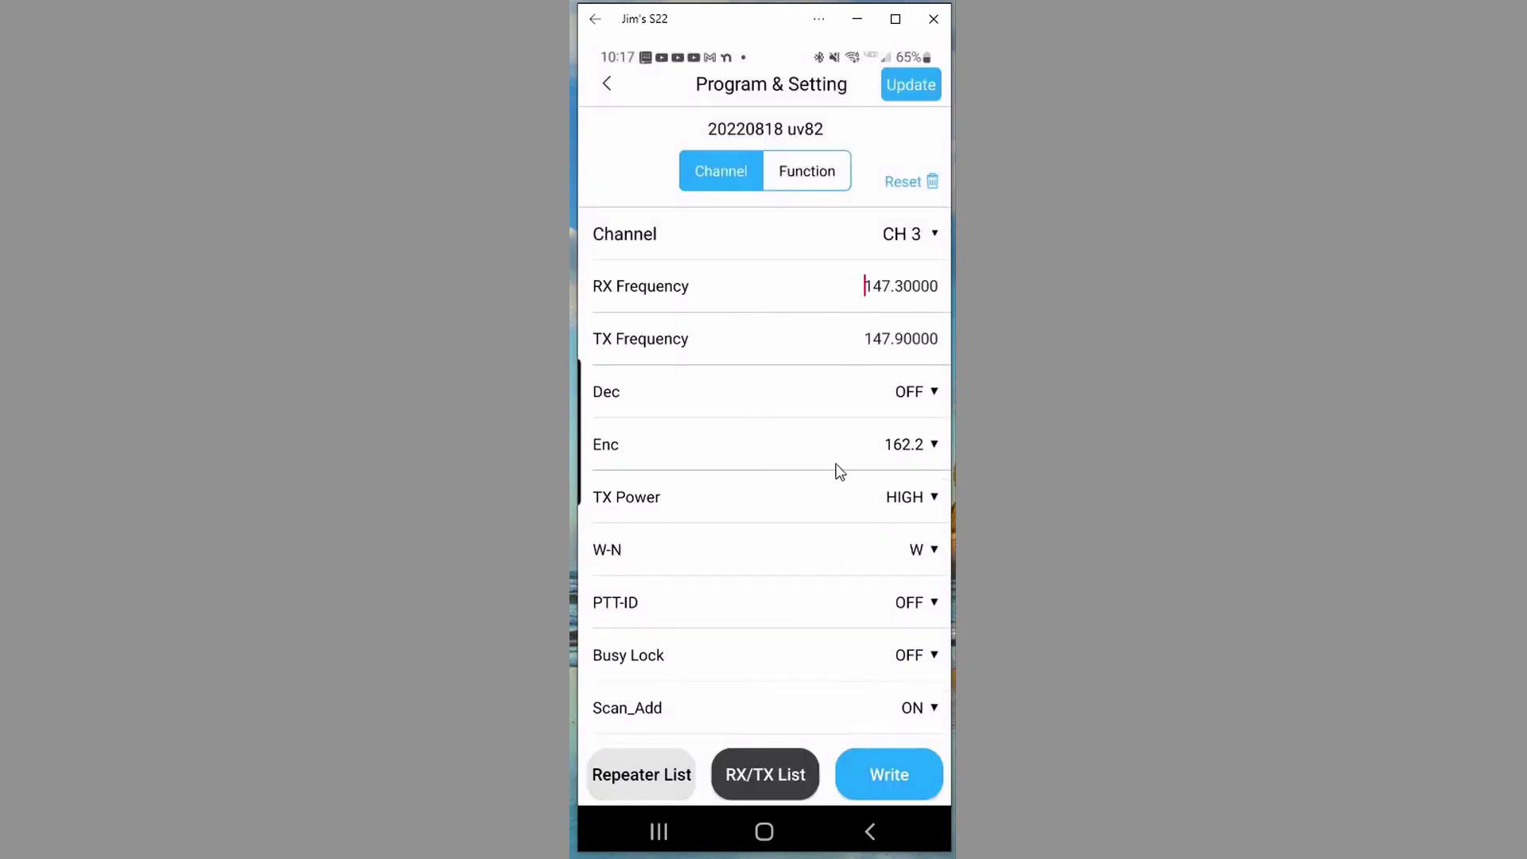
{"action": "scroll", "coordinate": [835, 470], "scroll_direction": "down", "scroll_amount": 1}
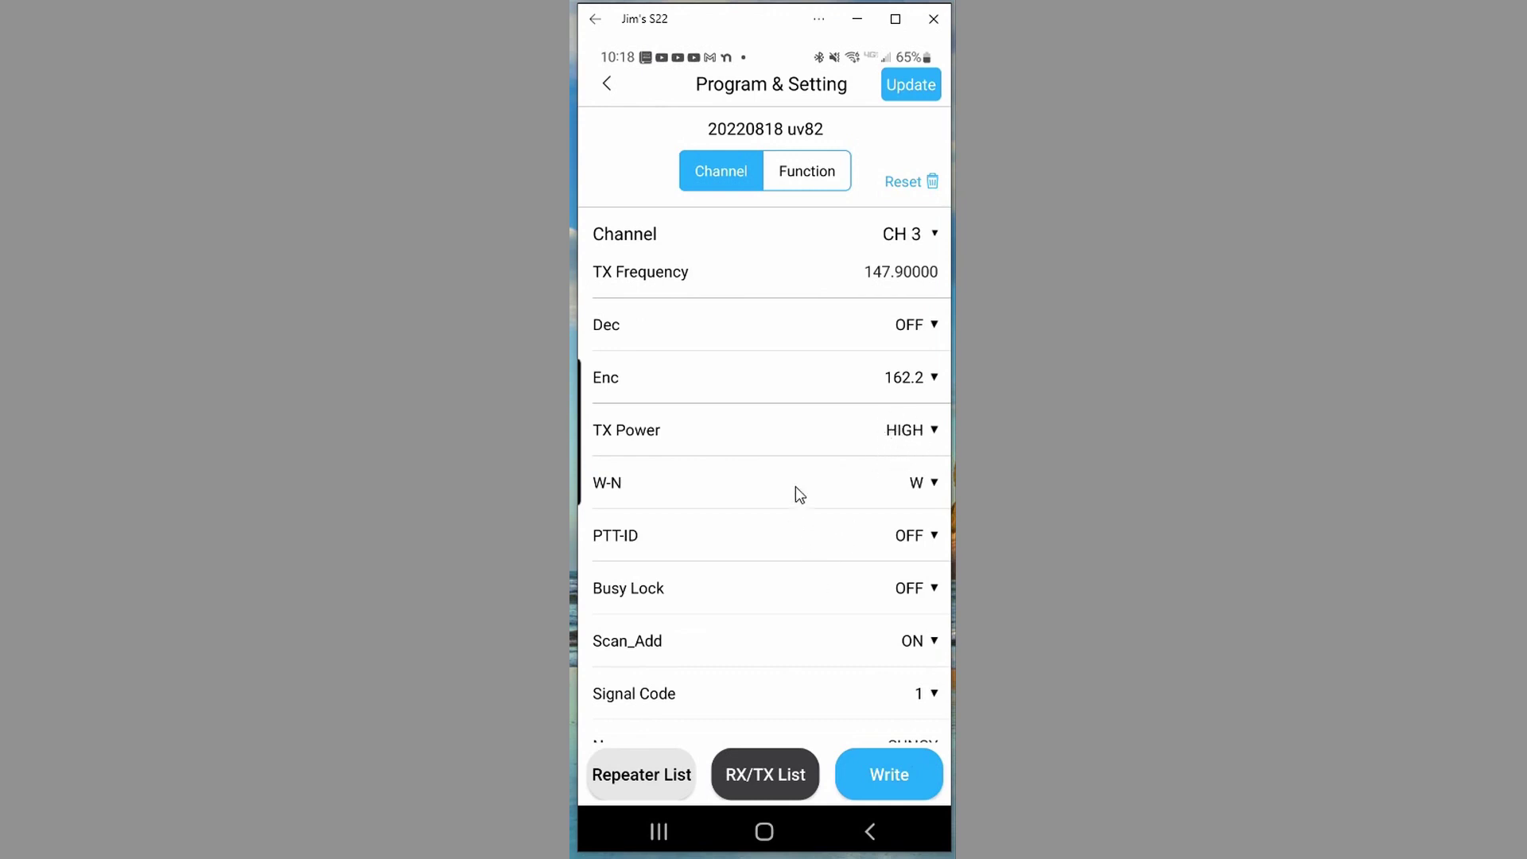
{"action": "scroll", "coordinate": [795, 486], "scroll_direction": "down", "scroll_amount": 1}
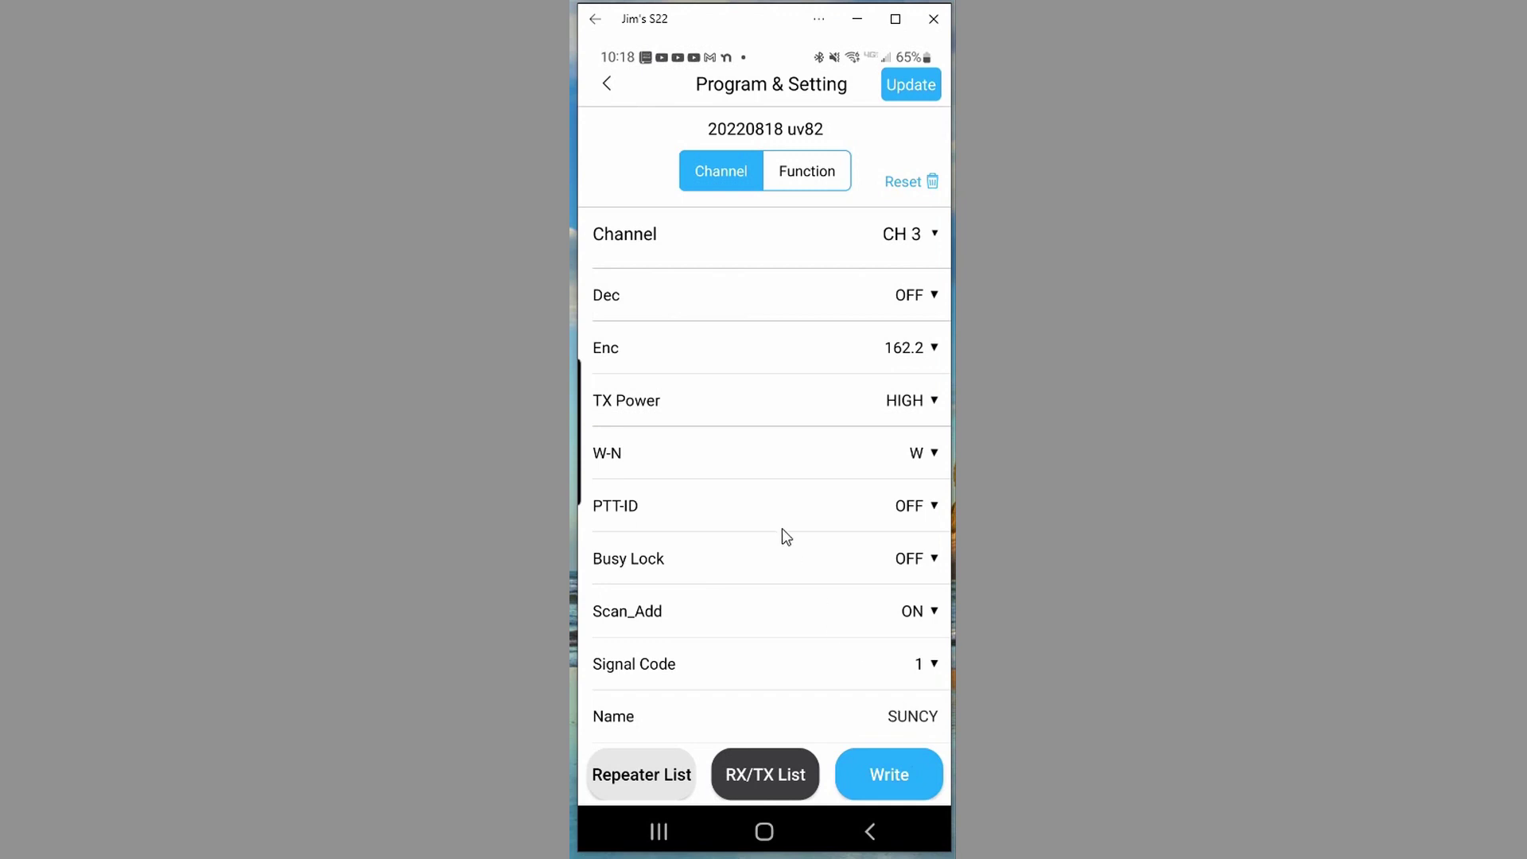
{"action": "scroll", "coordinate": [781, 528], "scroll_direction": "up", "scroll_amount": 2}
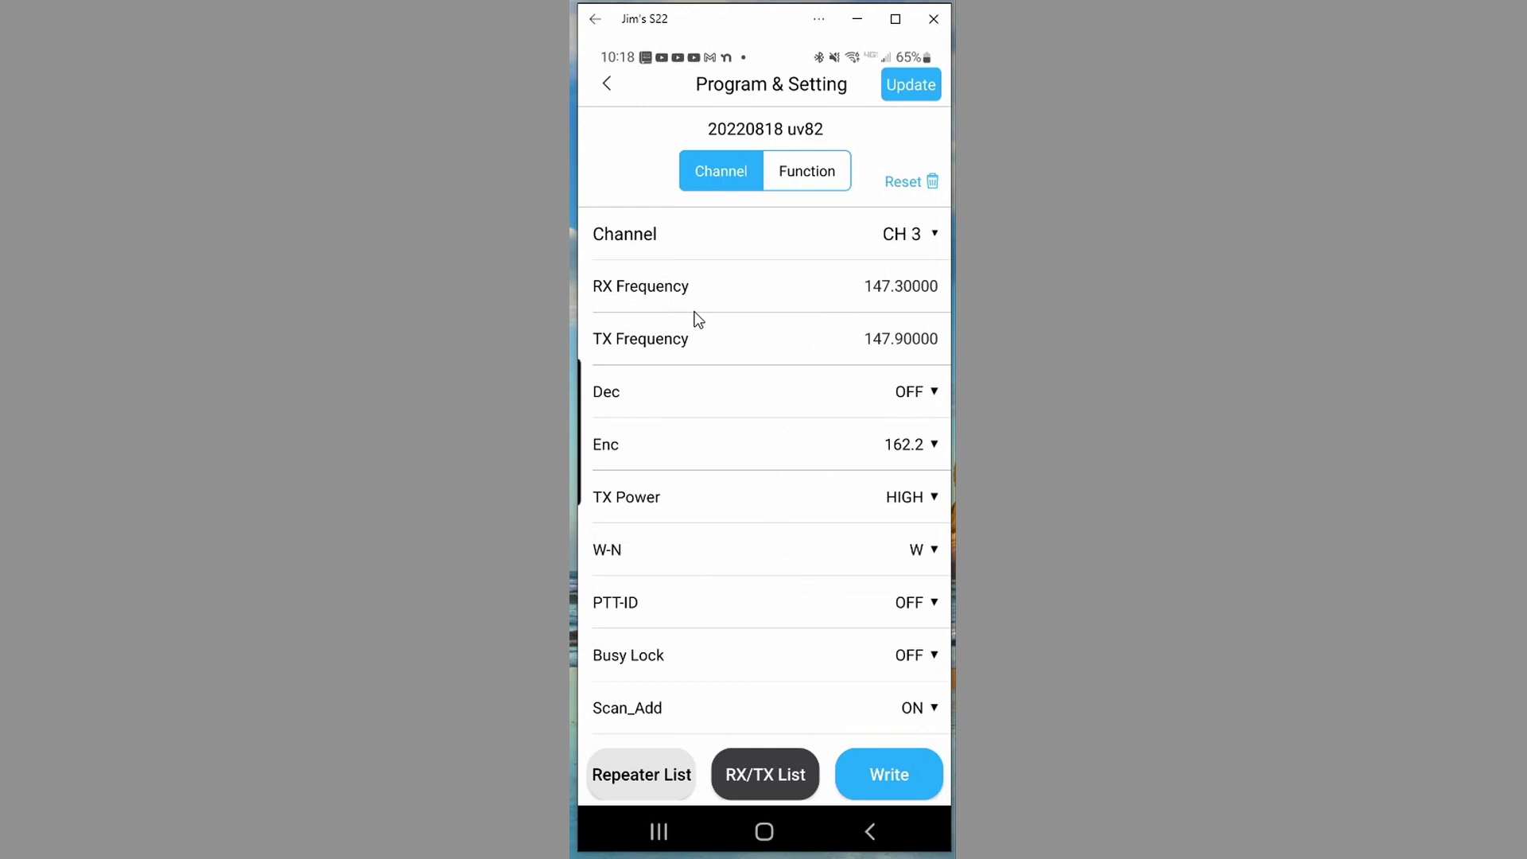
{"action": "left_click", "coordinate": [803, 170]}
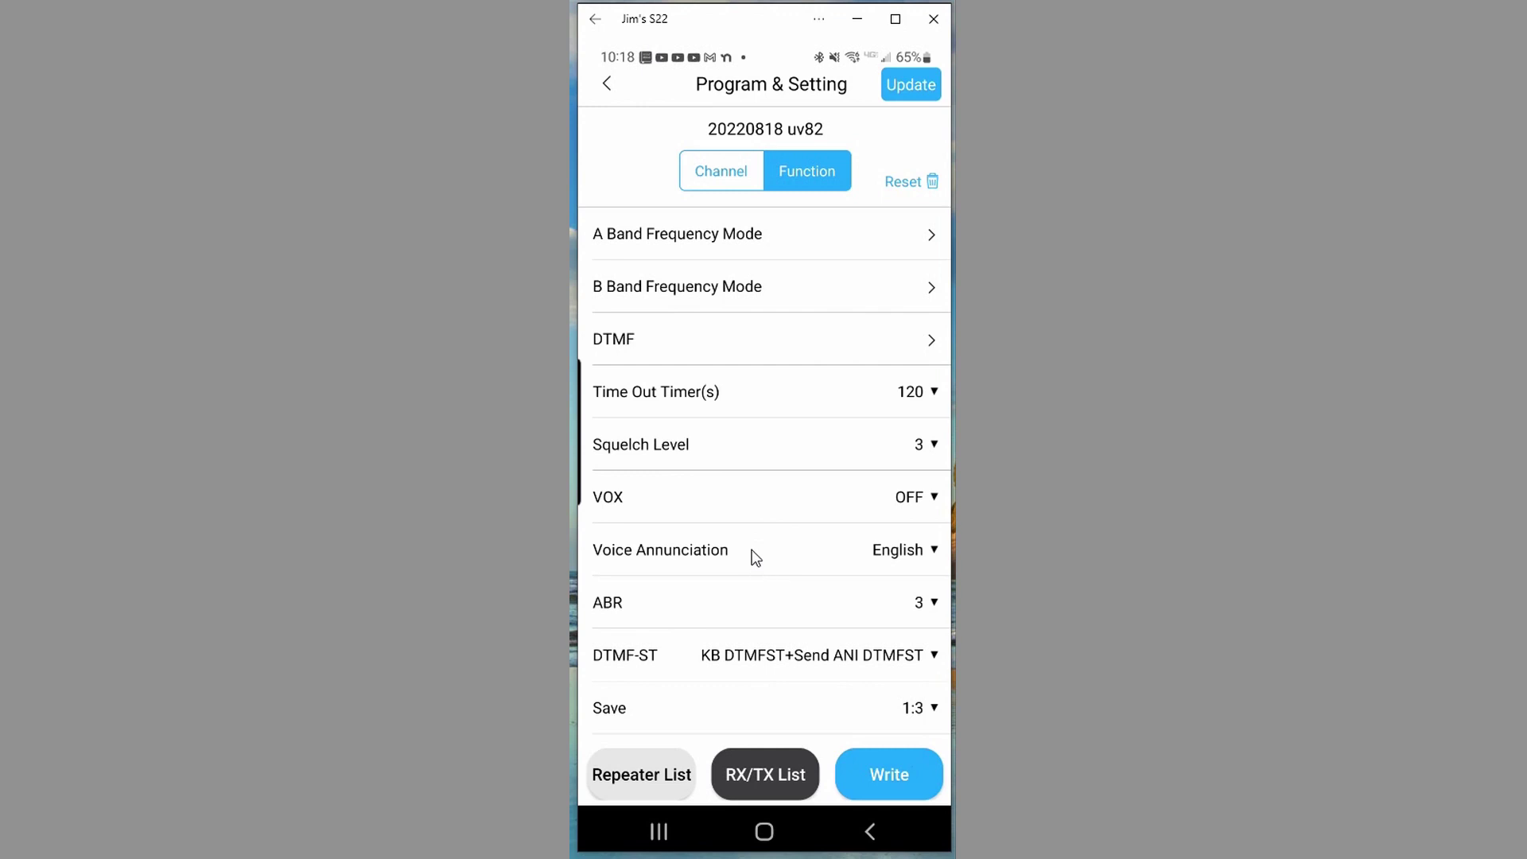
{"action": "scroll", "coordinate": [744, 468], "scroll_direction": "down", "scroll_amount": 1}
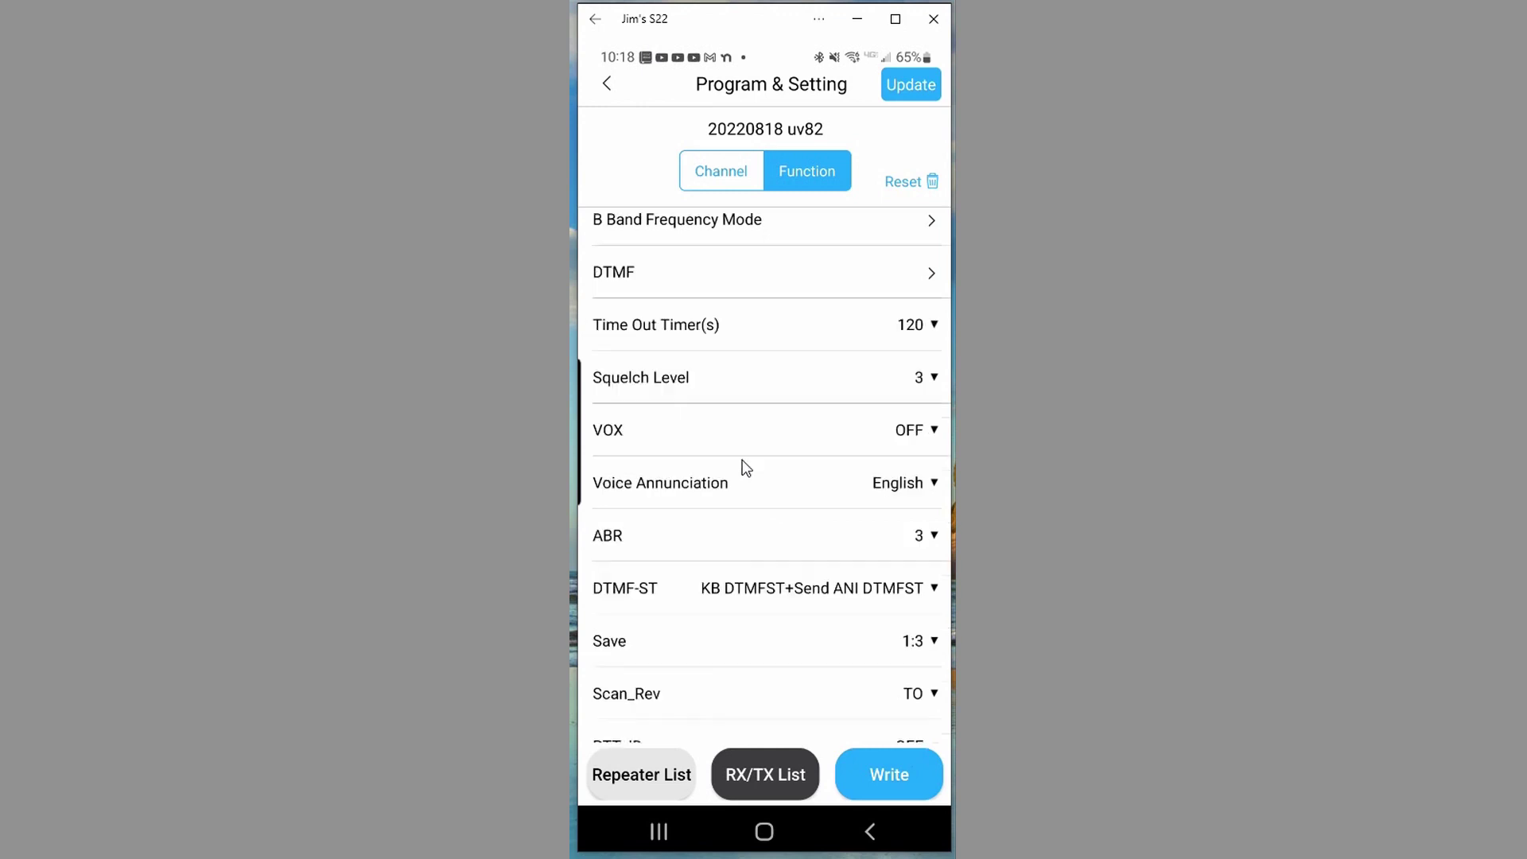
{"action": "scroll", "coordinate": [730, 617], "scroll_direction": "down", "scroll_amount": 2}
{"action": "scroll", "coordinate": [747, 573], "scroll_direction": "down", "scroll_amount": 3}
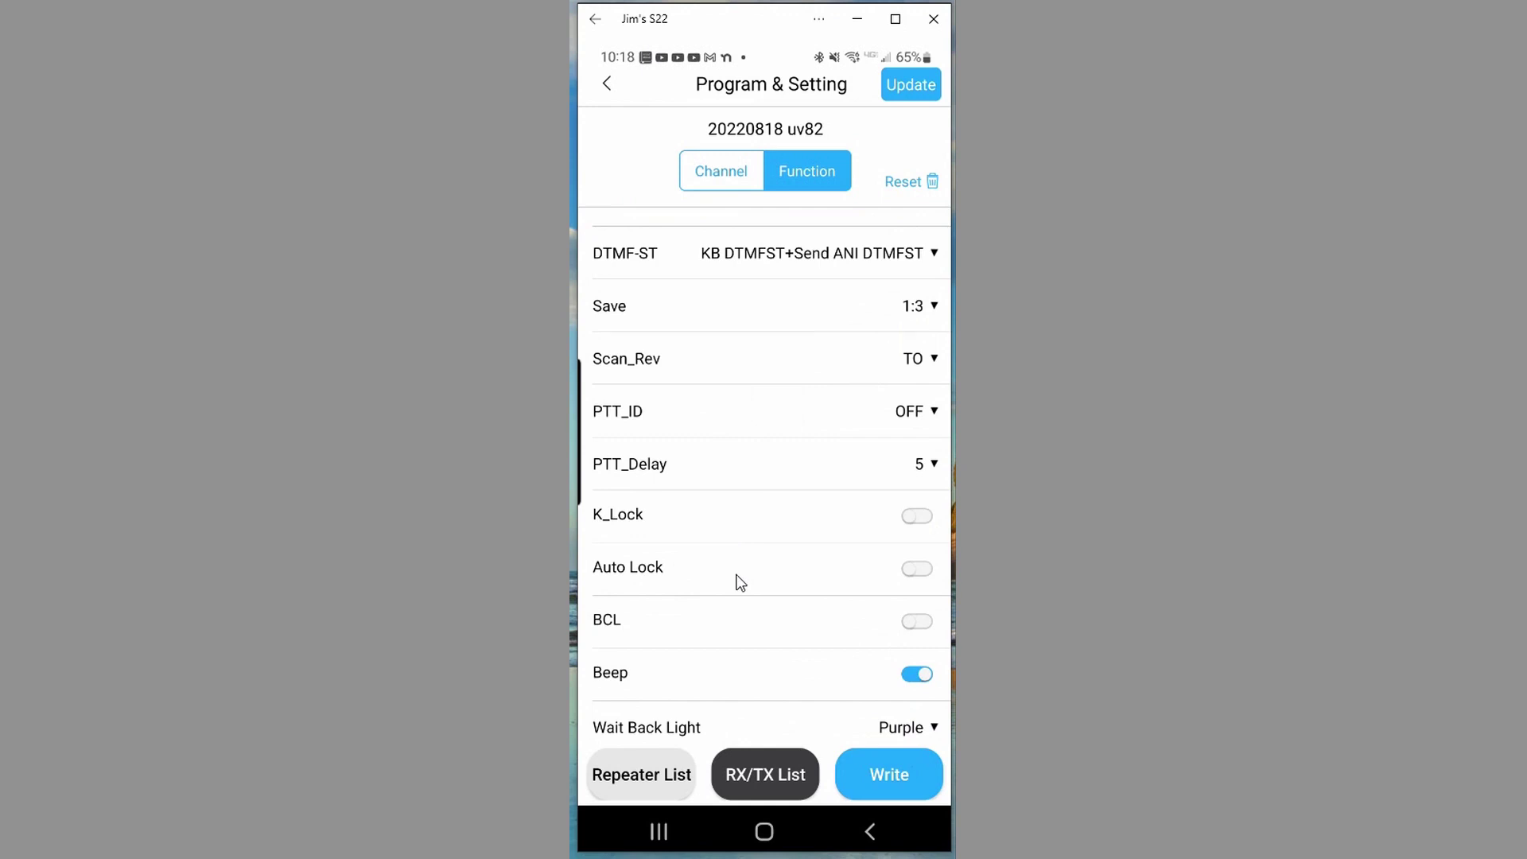
{"action": "scroll", "coordinate": [739, 582], "scroll_direction": "down", "scroll_amount": 4}
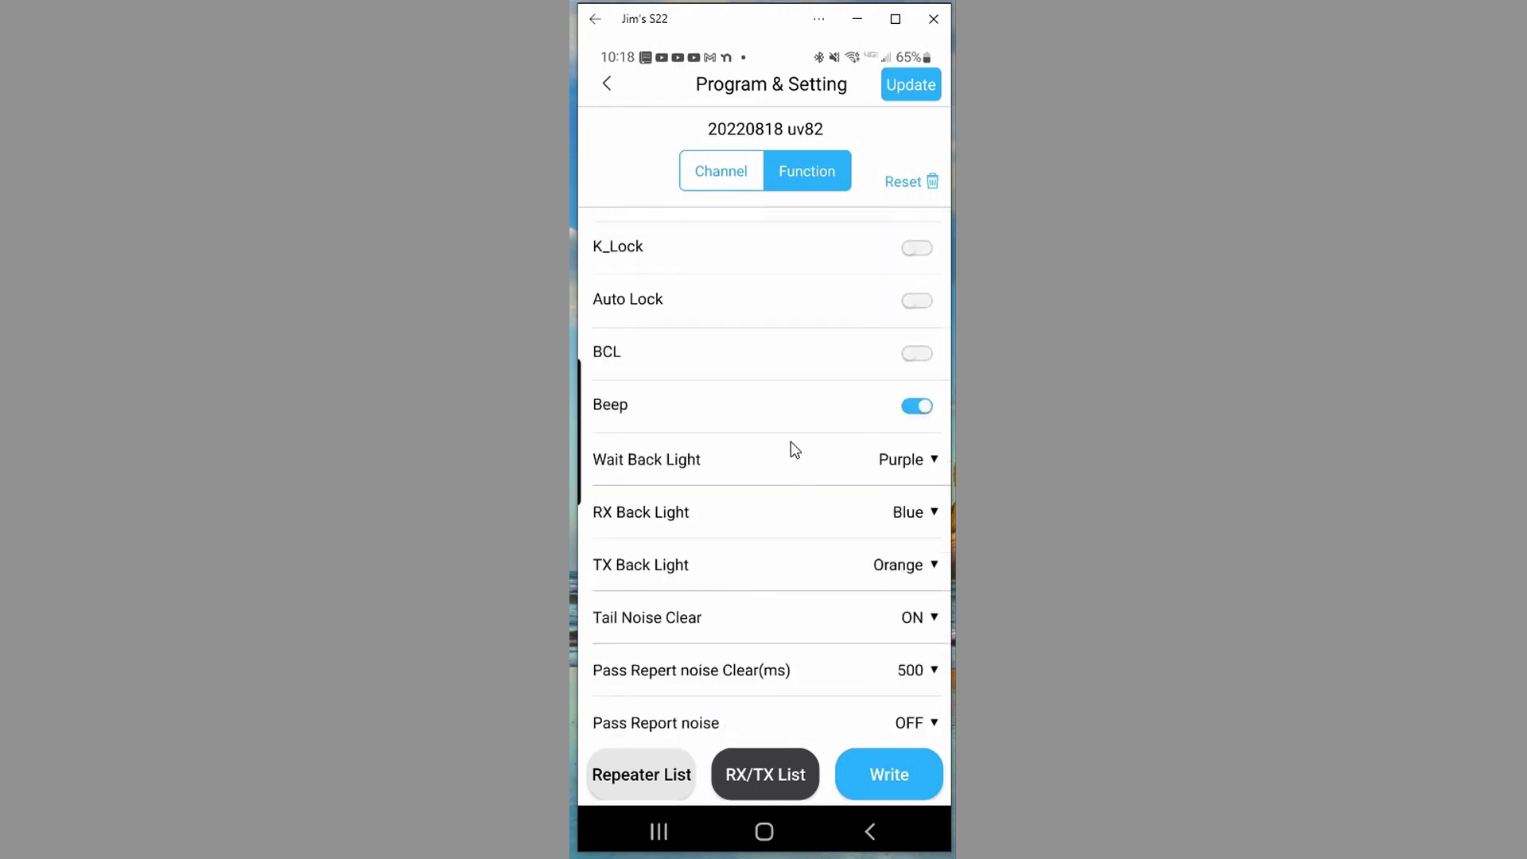
{"action": "scroll", "coordinate": [763, 534], "scroll_direction": "down", "scroll_amount": 4}
{"action": "scroll", "coordinate": [763, 534], "scroll_direction": "down", "scroll_amount": 4}
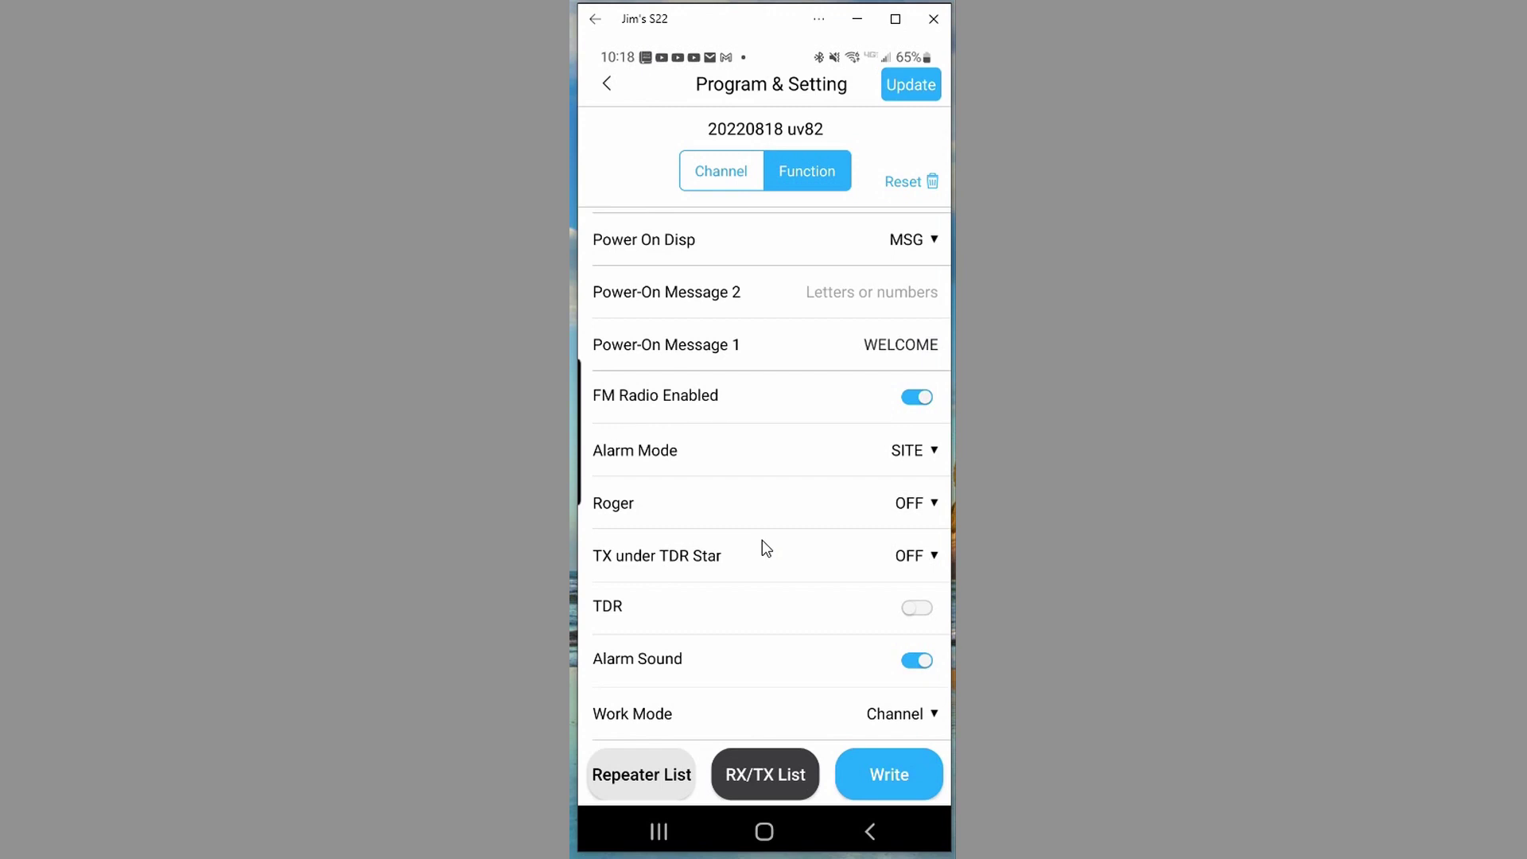
{"action": "scroll", "coordinate": [762, 540], "scroll_direction": "down", "scroll_amount": 5}
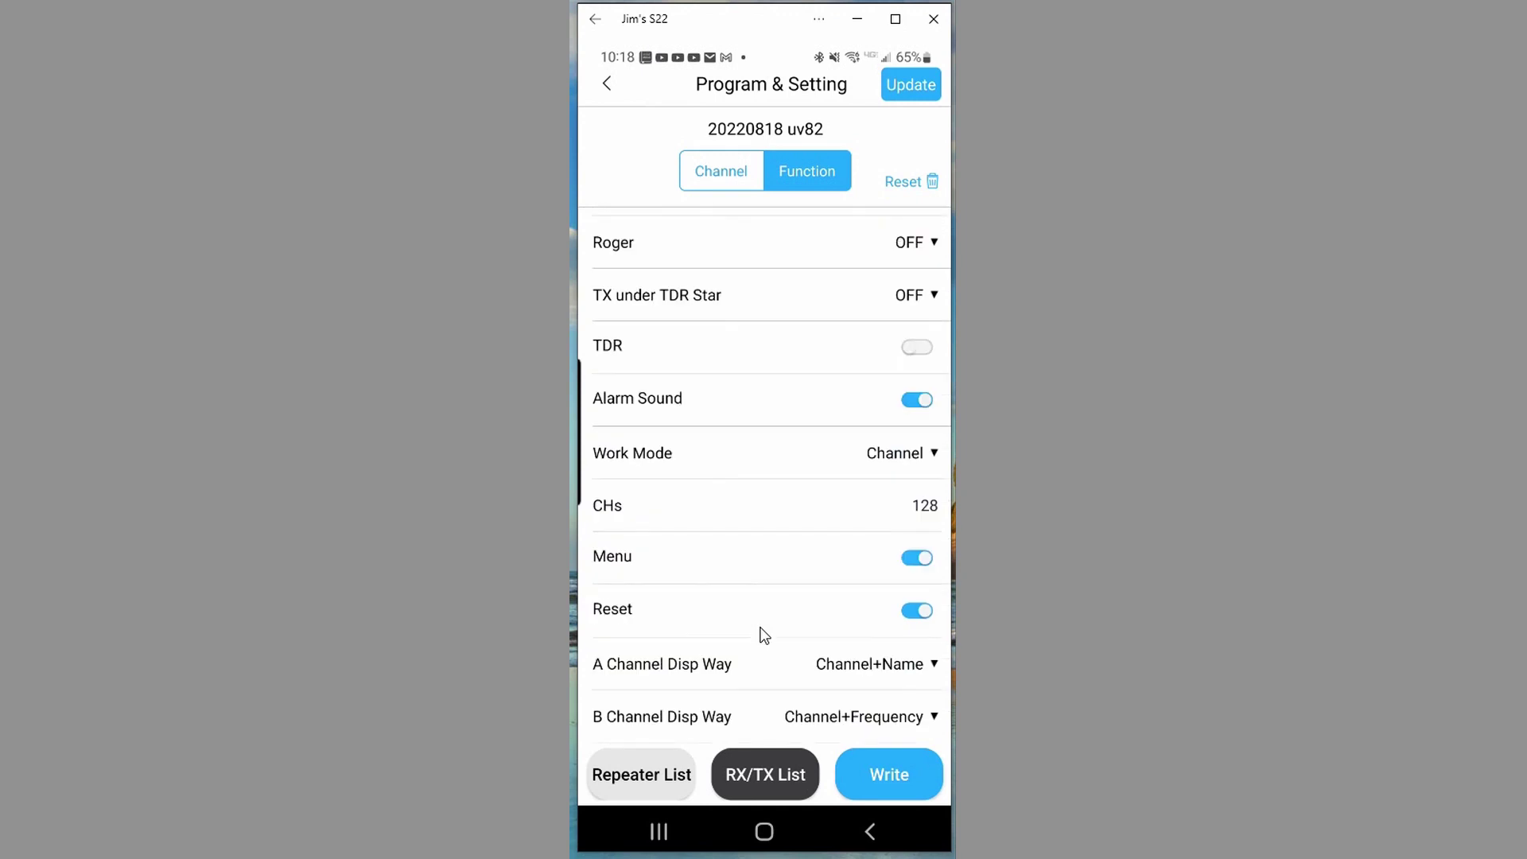
{"action": "left_click", "coordinate": [719, 171]}
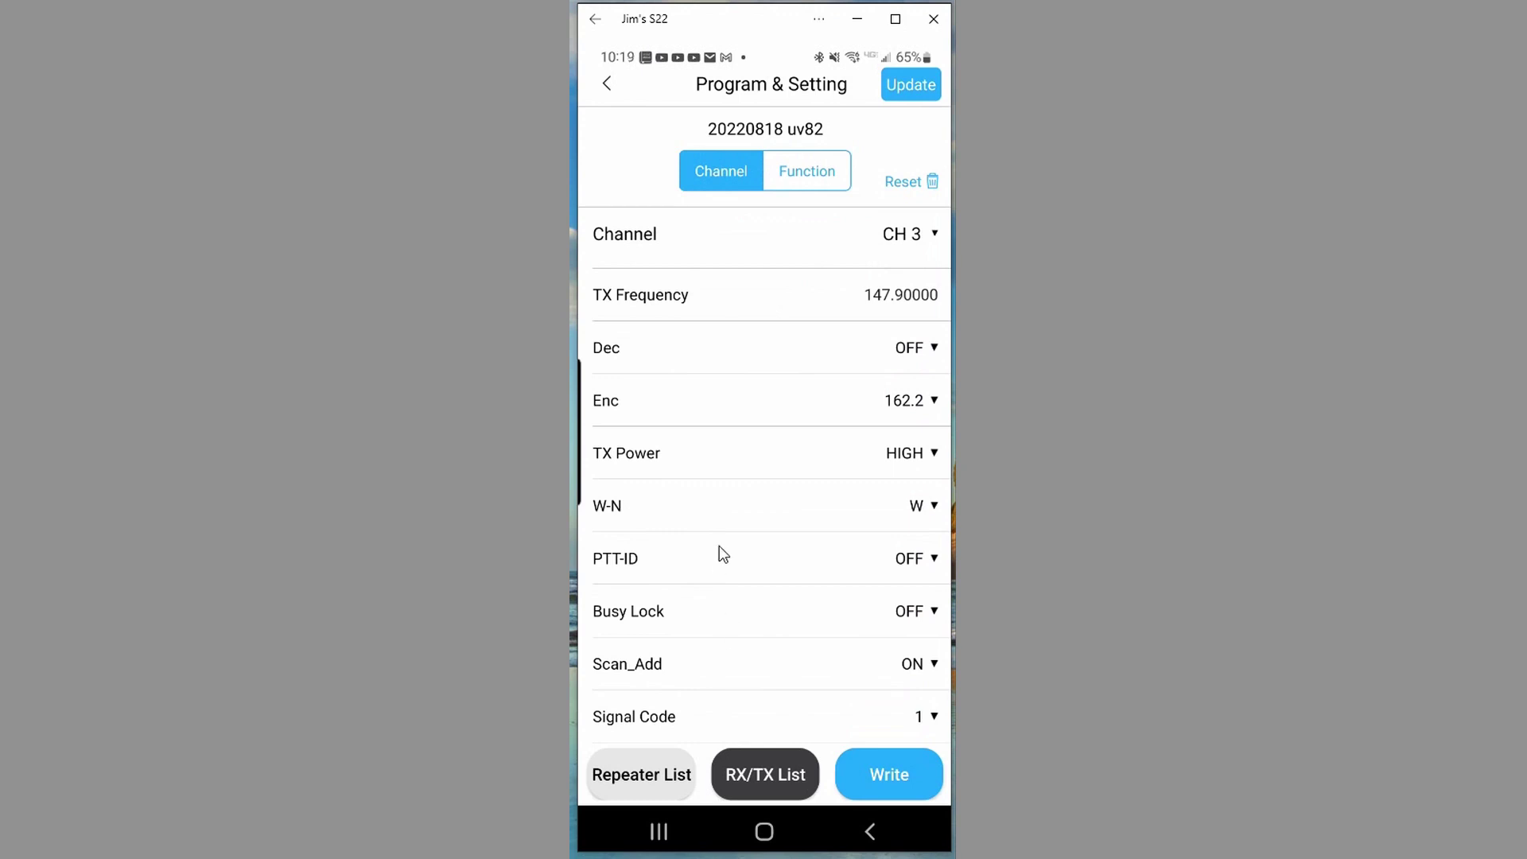
Step: Leave the uv82 file and return to the main Program page
{"action": "left_click", "coordinate": [607, 85]}
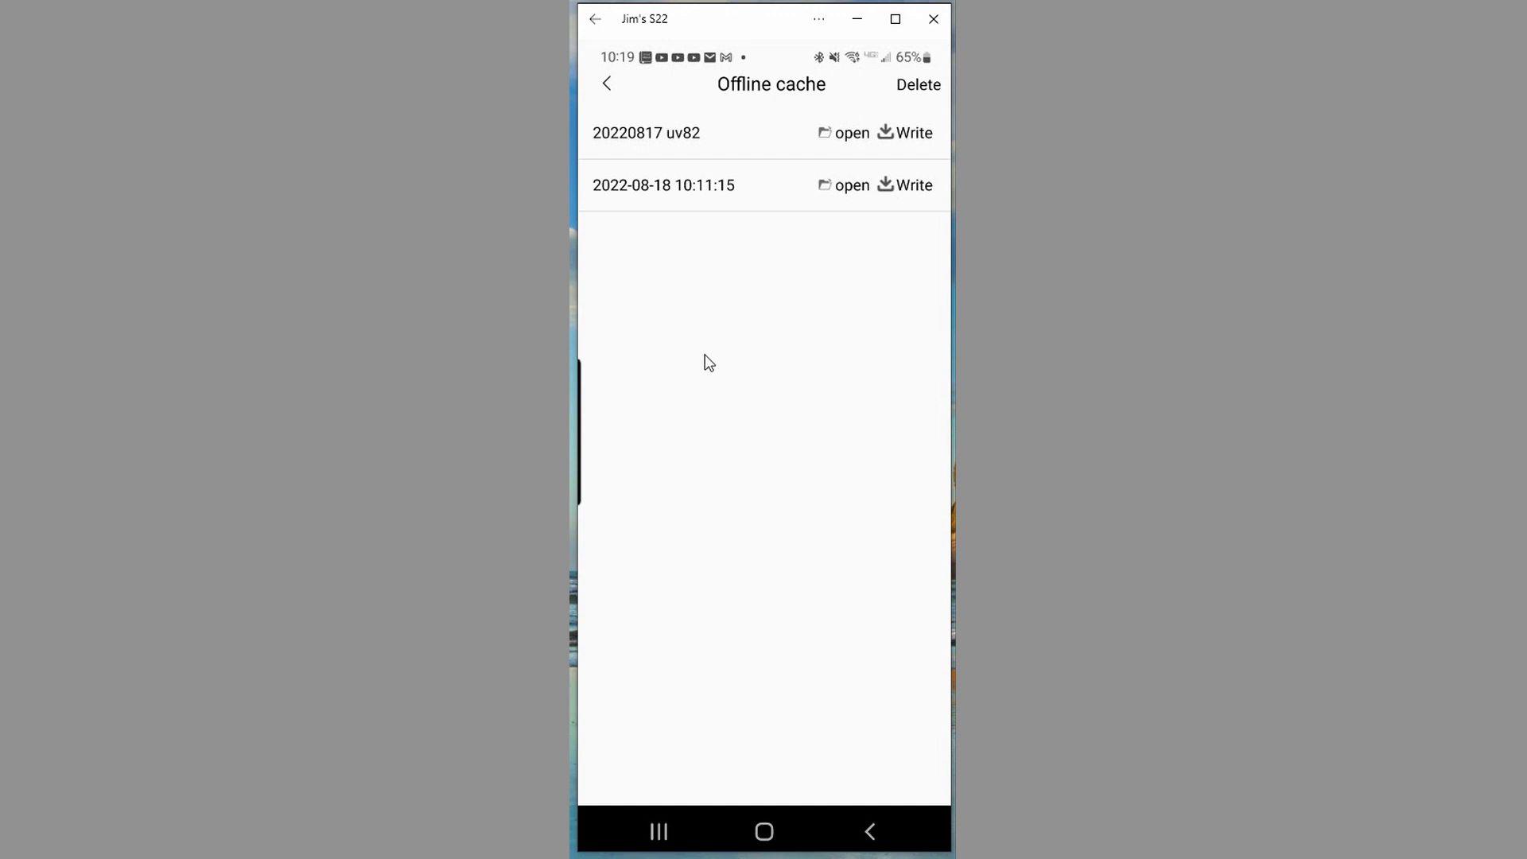
Step: Exit the Offline cache list back to the Program page
{"action": "left_click", "coordinate": [606, 83]}
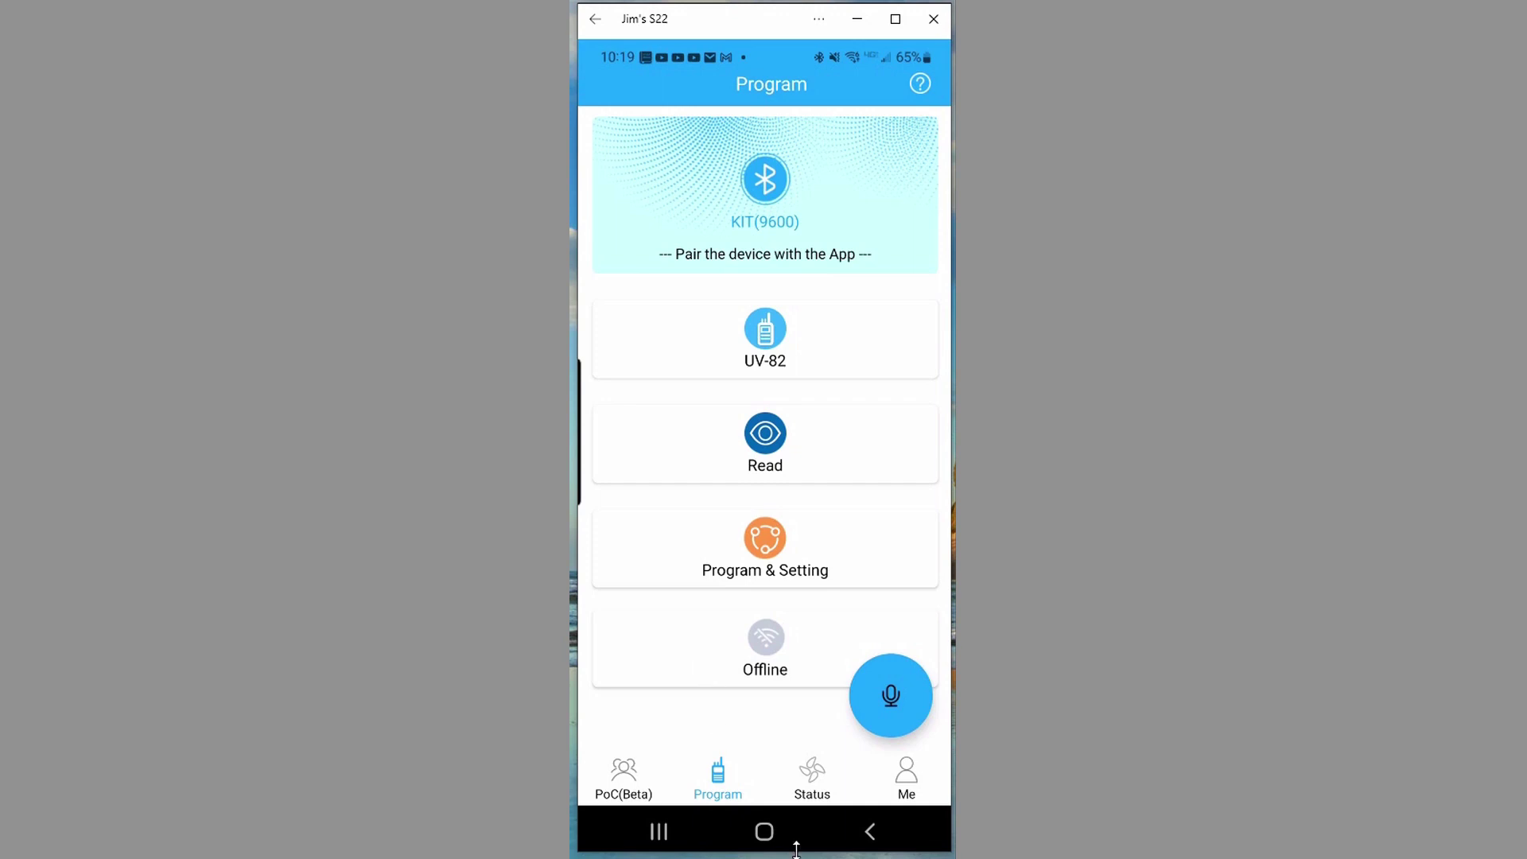
Step: Browse the community Status feed, then switch to the Me profile page
{"action": "left_click", "coordinate": [811, 778]}
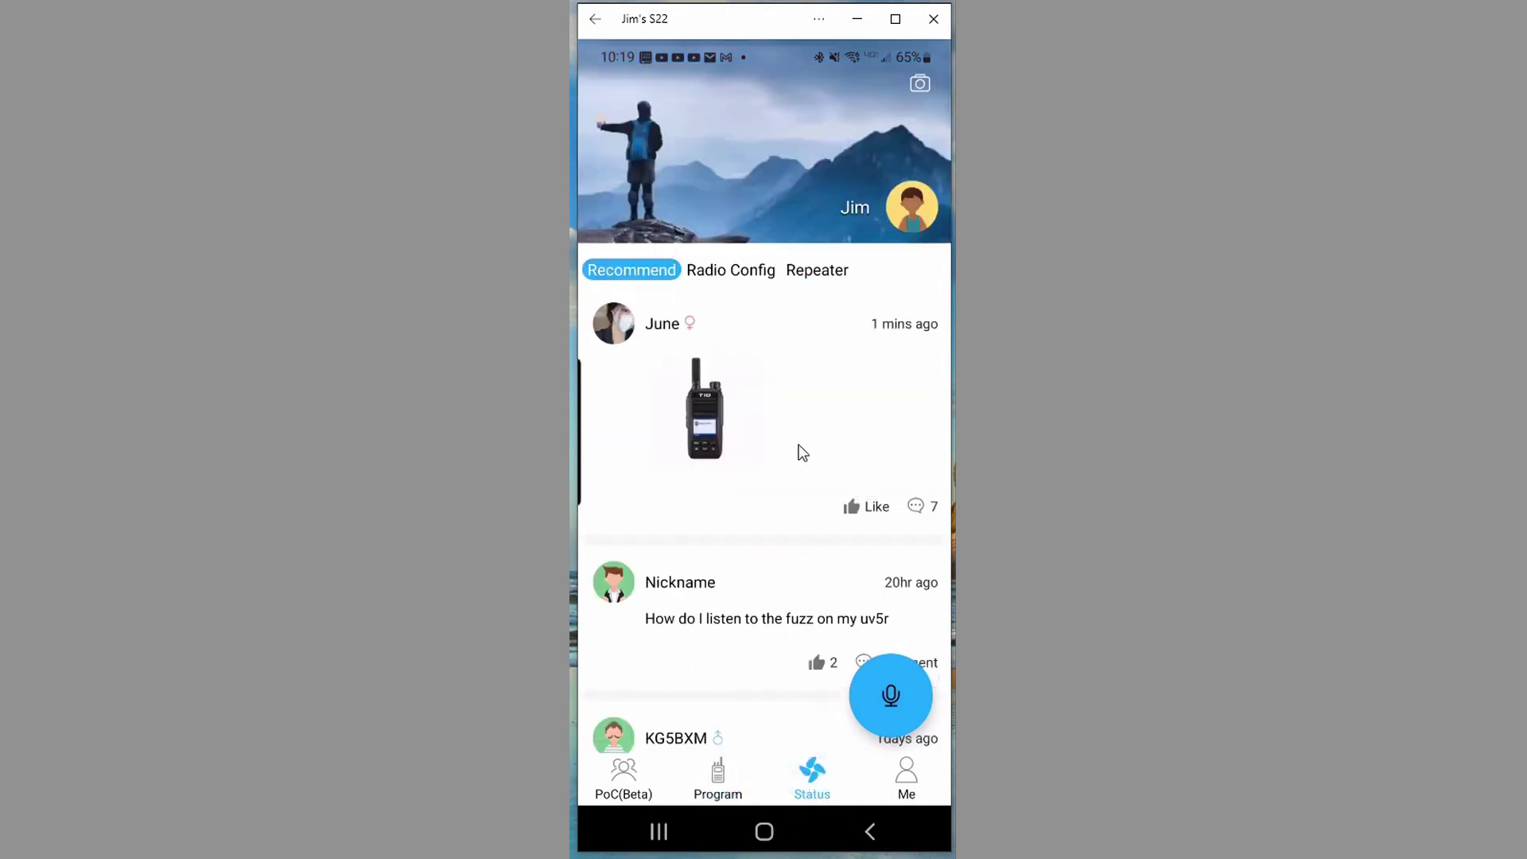
{"action": "scroll", "coordinate": [754, 634], "scroll_direction": "down", "scroll_amount": 5}
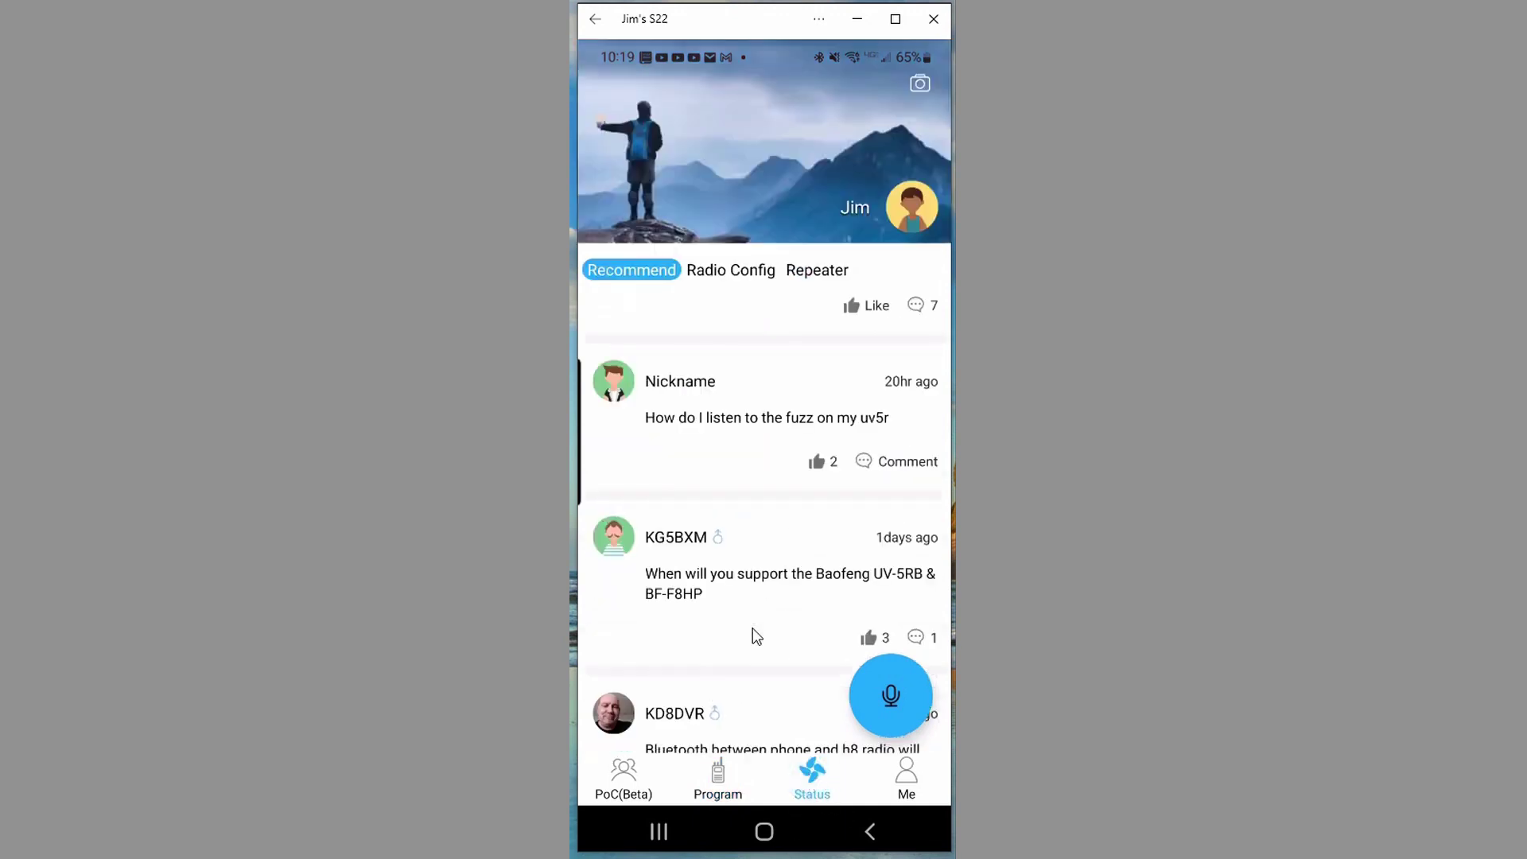
{"action": "scroll", "coordinate": [752, 628], "scroll_direction": "up", "scroll_amount": 1}
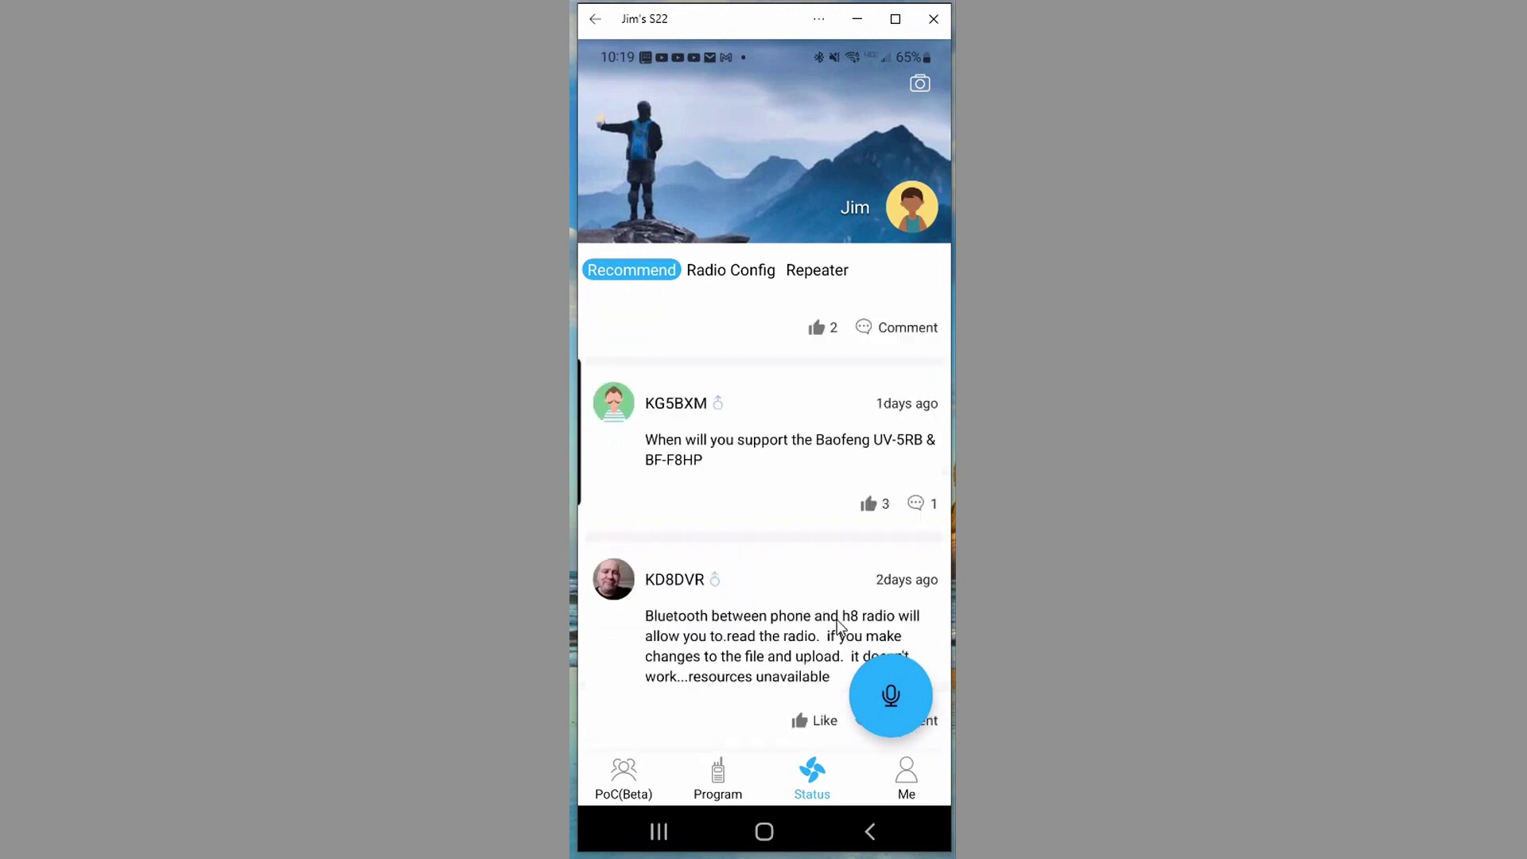
{"action": "scroll", "coordinate": [748, 612], "scroll_direction": "down", "scroll_amount": 1}
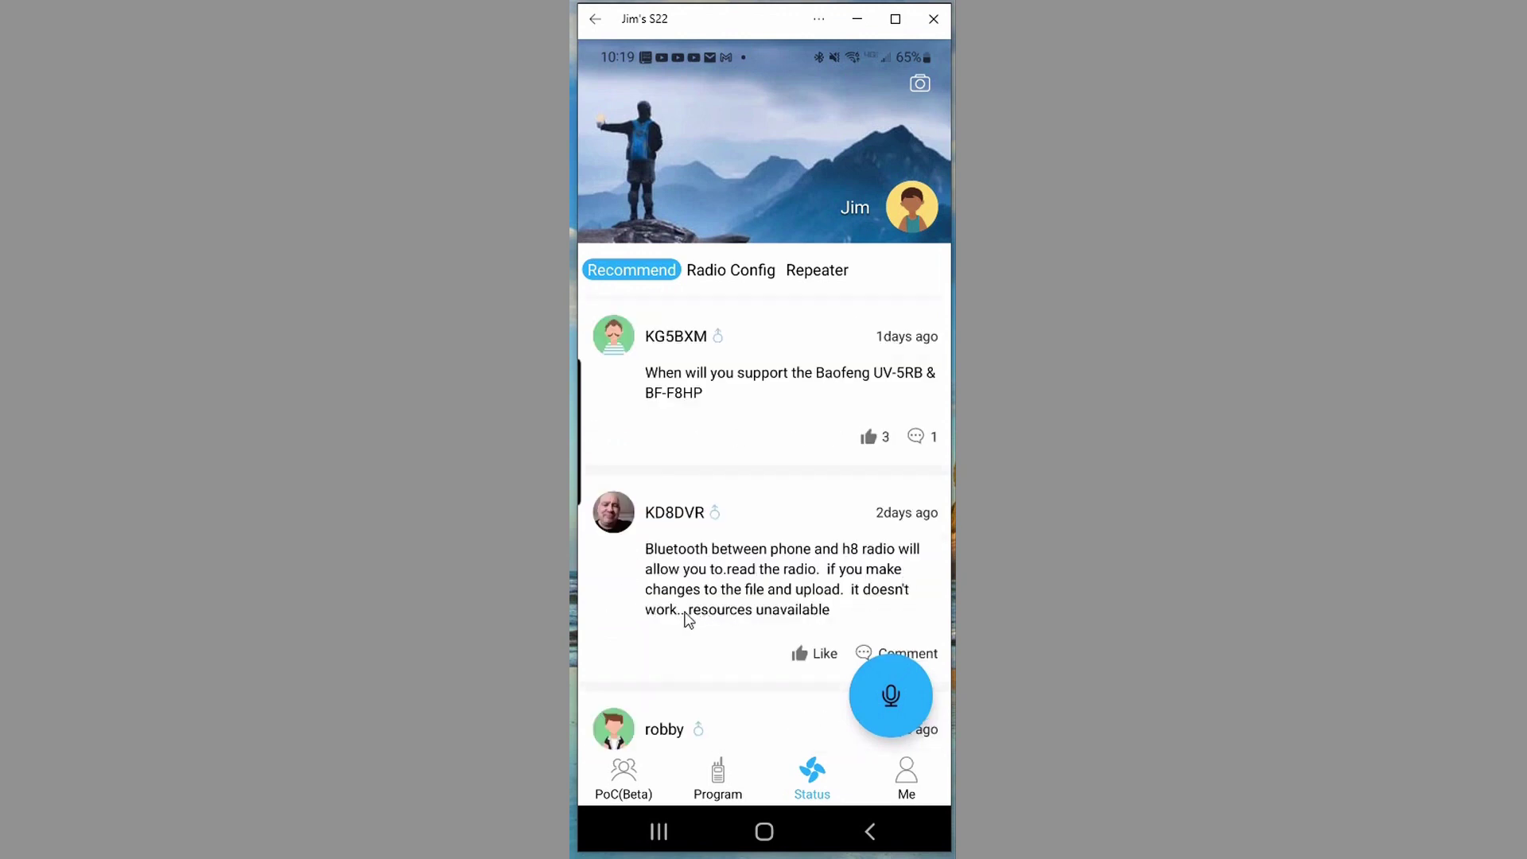
{"action": "scroll", "coordinate": [687, 616], "scroll_direction": "down", "scroll_amount": 3}
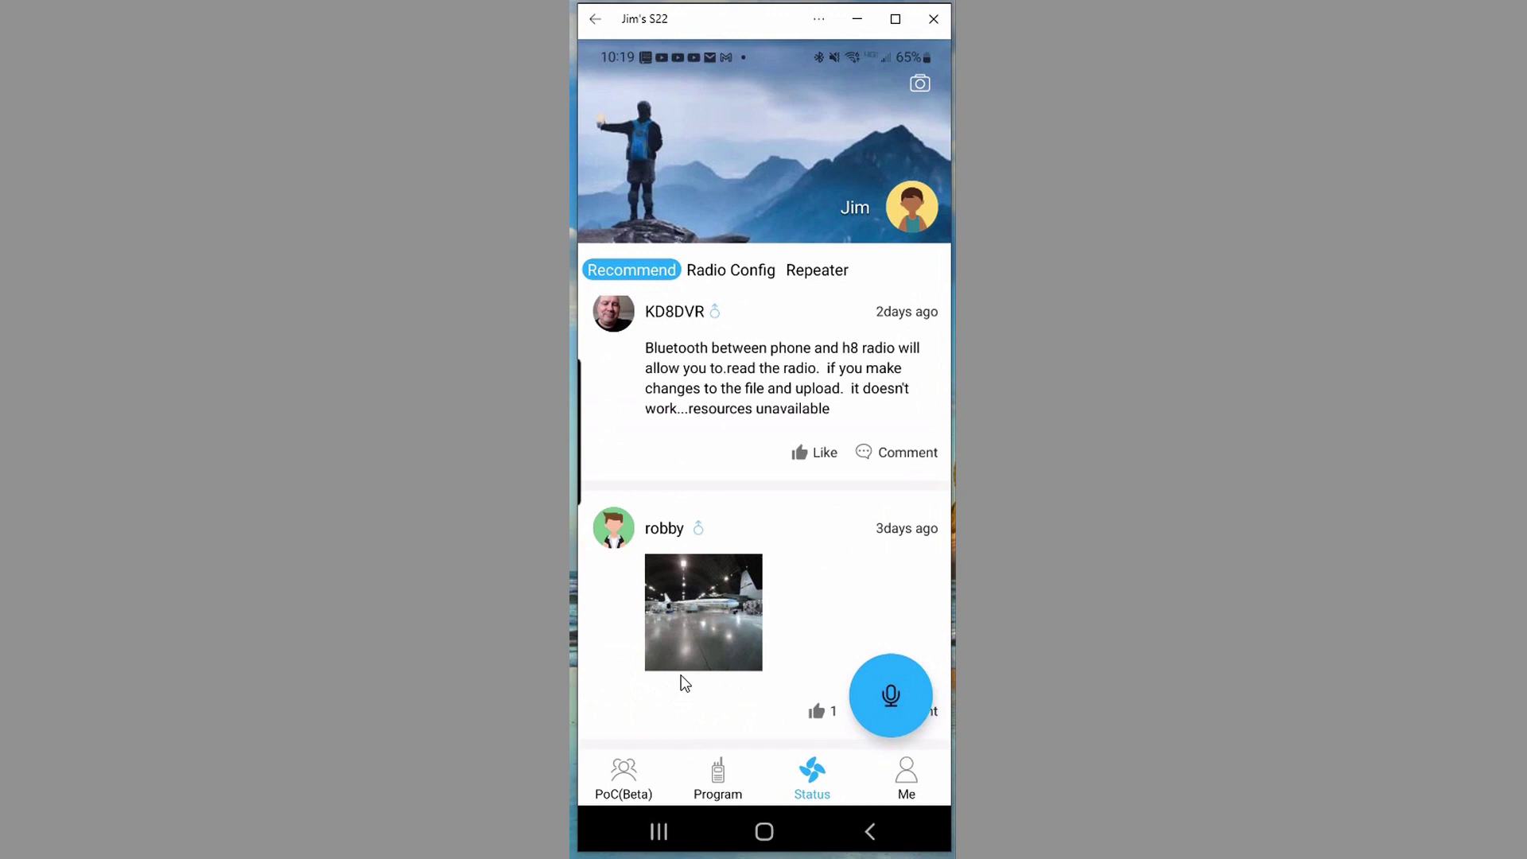
{"action": "scroll", "coordinate": [681, 676], "scroll_direction": "down", "scroll_amount": 3}
{"action": "scroll", "coordinate": [681, 675], "scroll_direction": "down", "scroll_amount": 3}
{"action": "scroll", "coordinate": [681, 674], "scroll_direction": "up", "scroll_amount": 4}
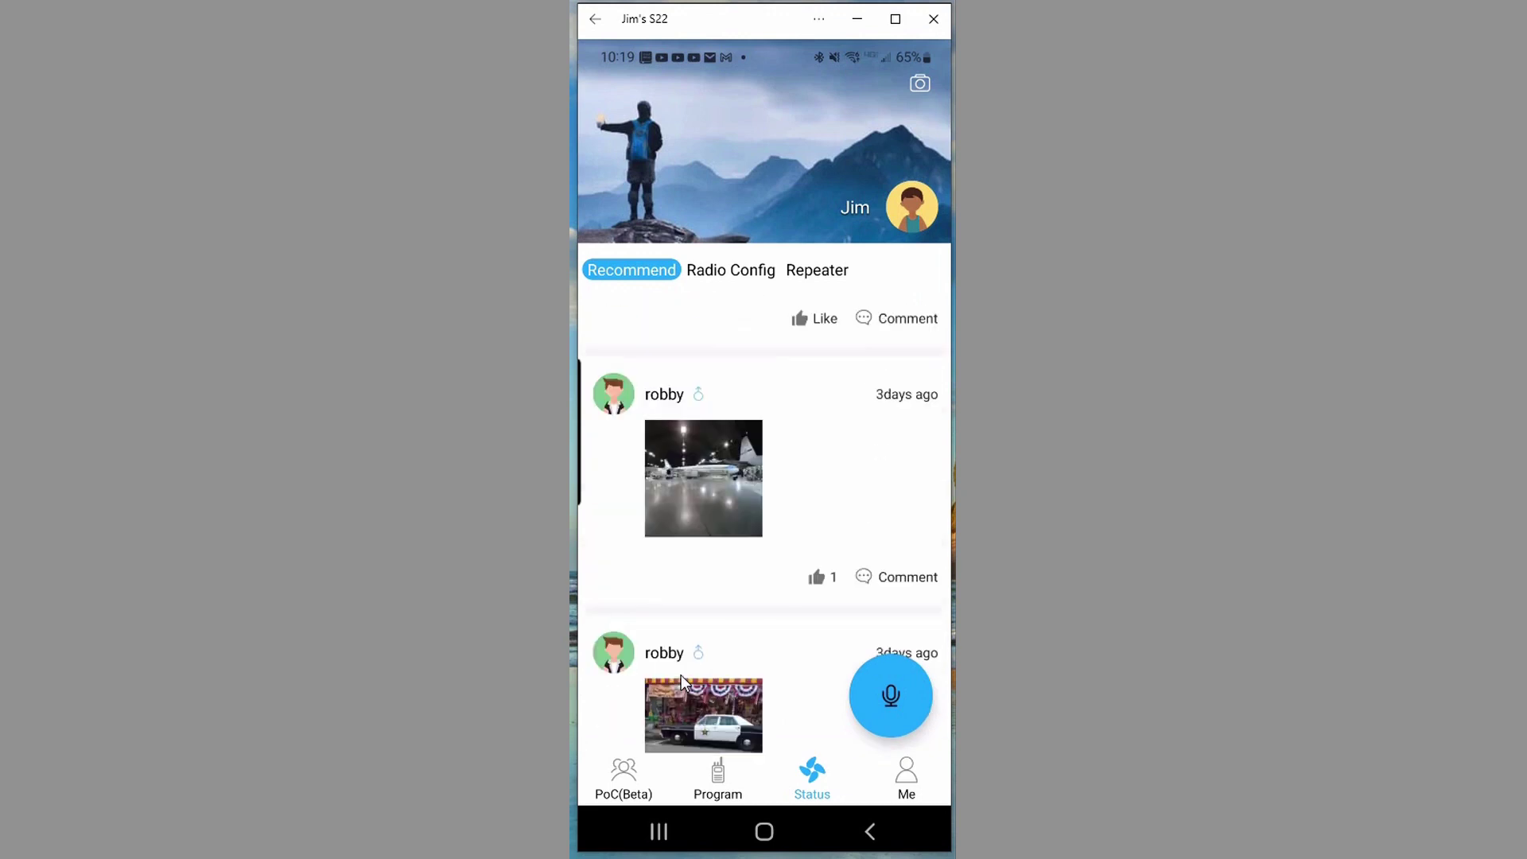
{"action": "left_click", "coordinate": [905, 775]}
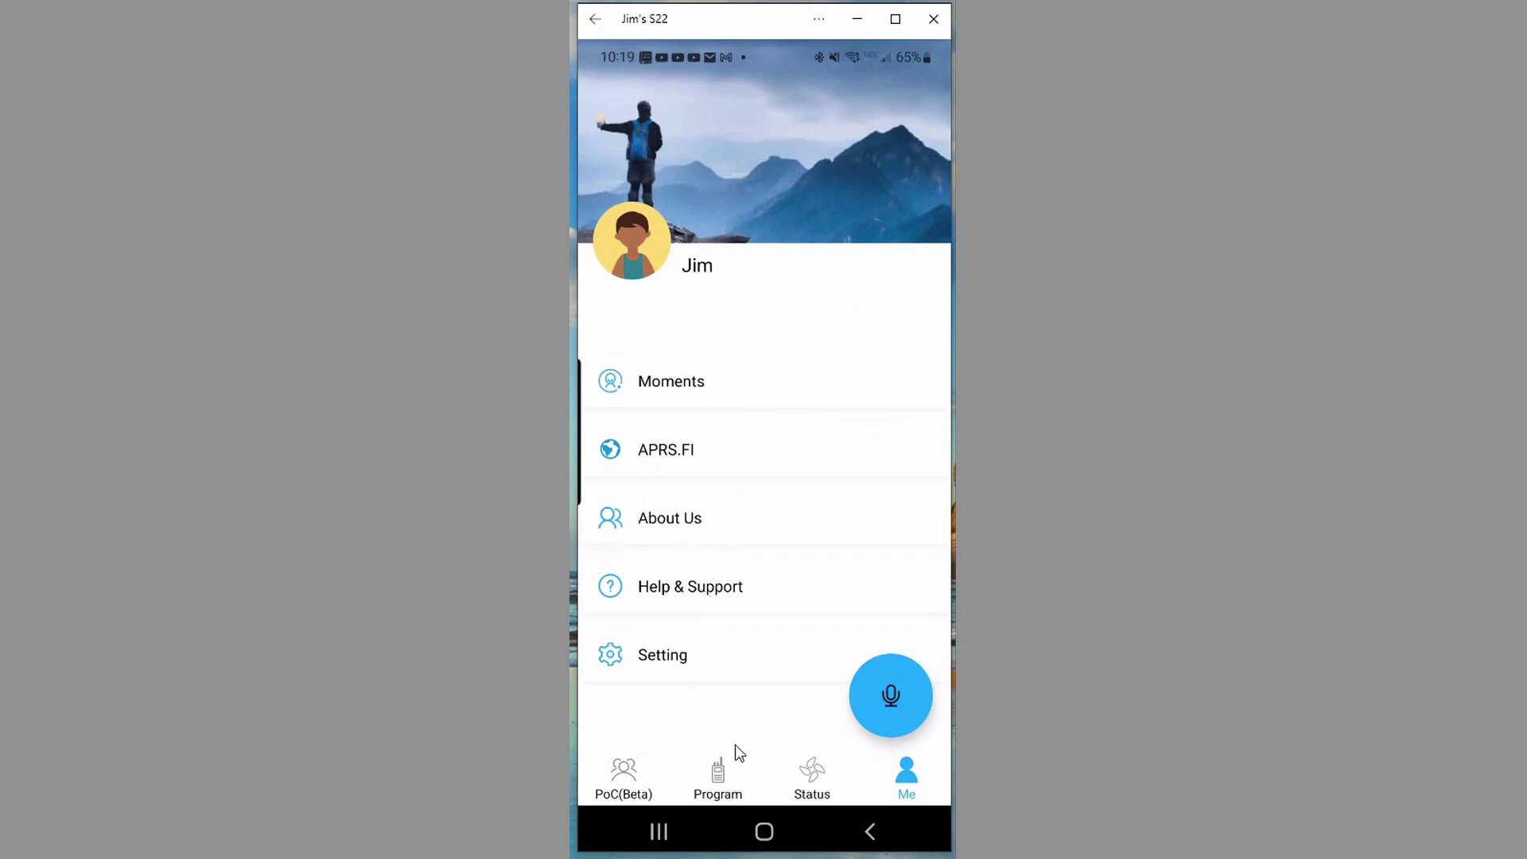
Step: Open the Repeater List from Program & Setting and bring up its filter options
{"action": "left_click", "coordinate": [715, 781]}
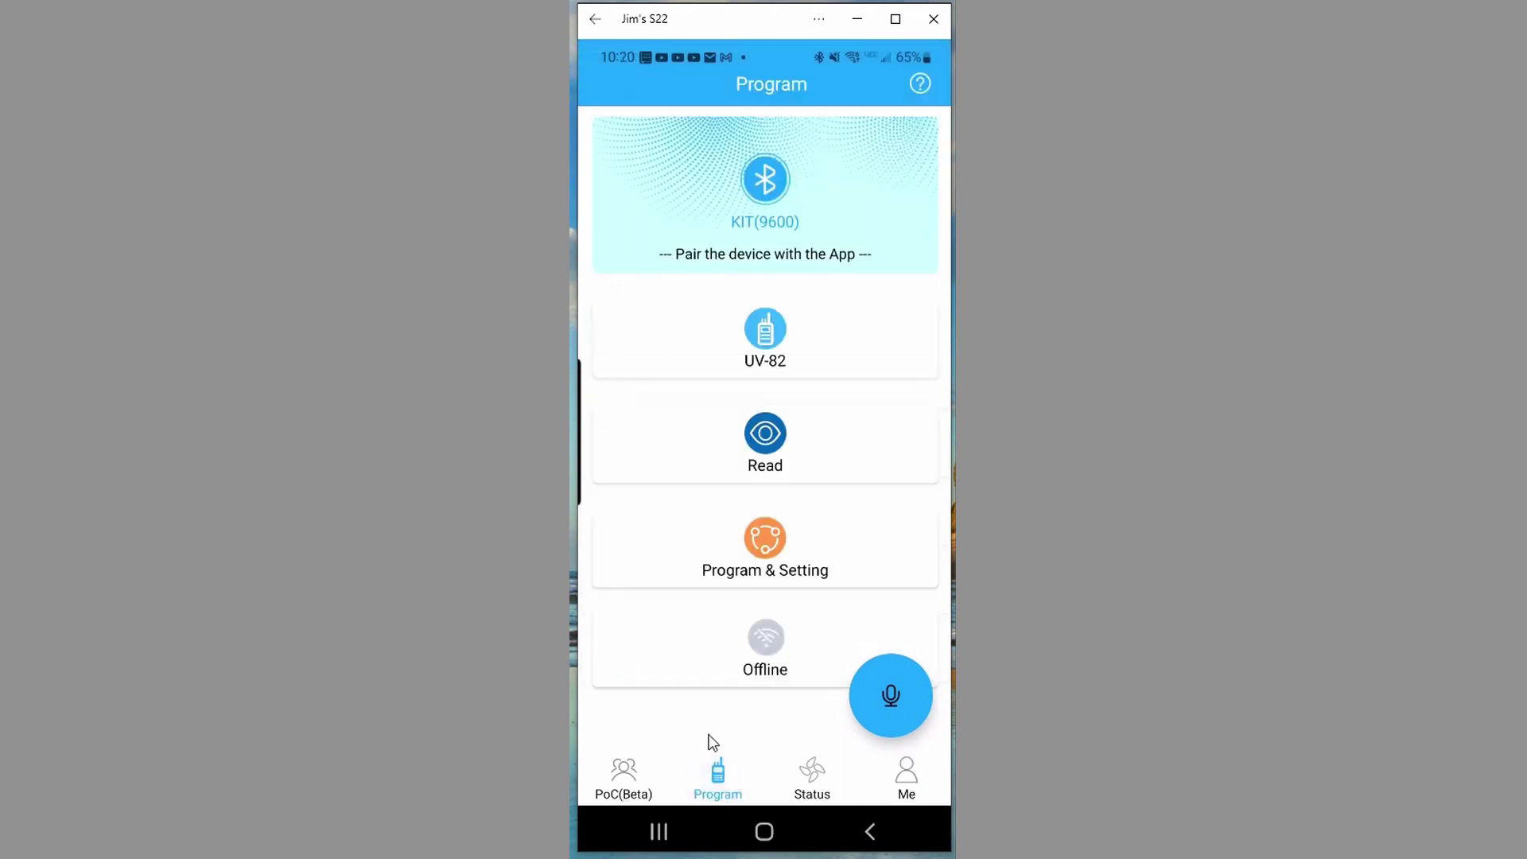
{"action": "left_click", "coordinate": [773, 542]}
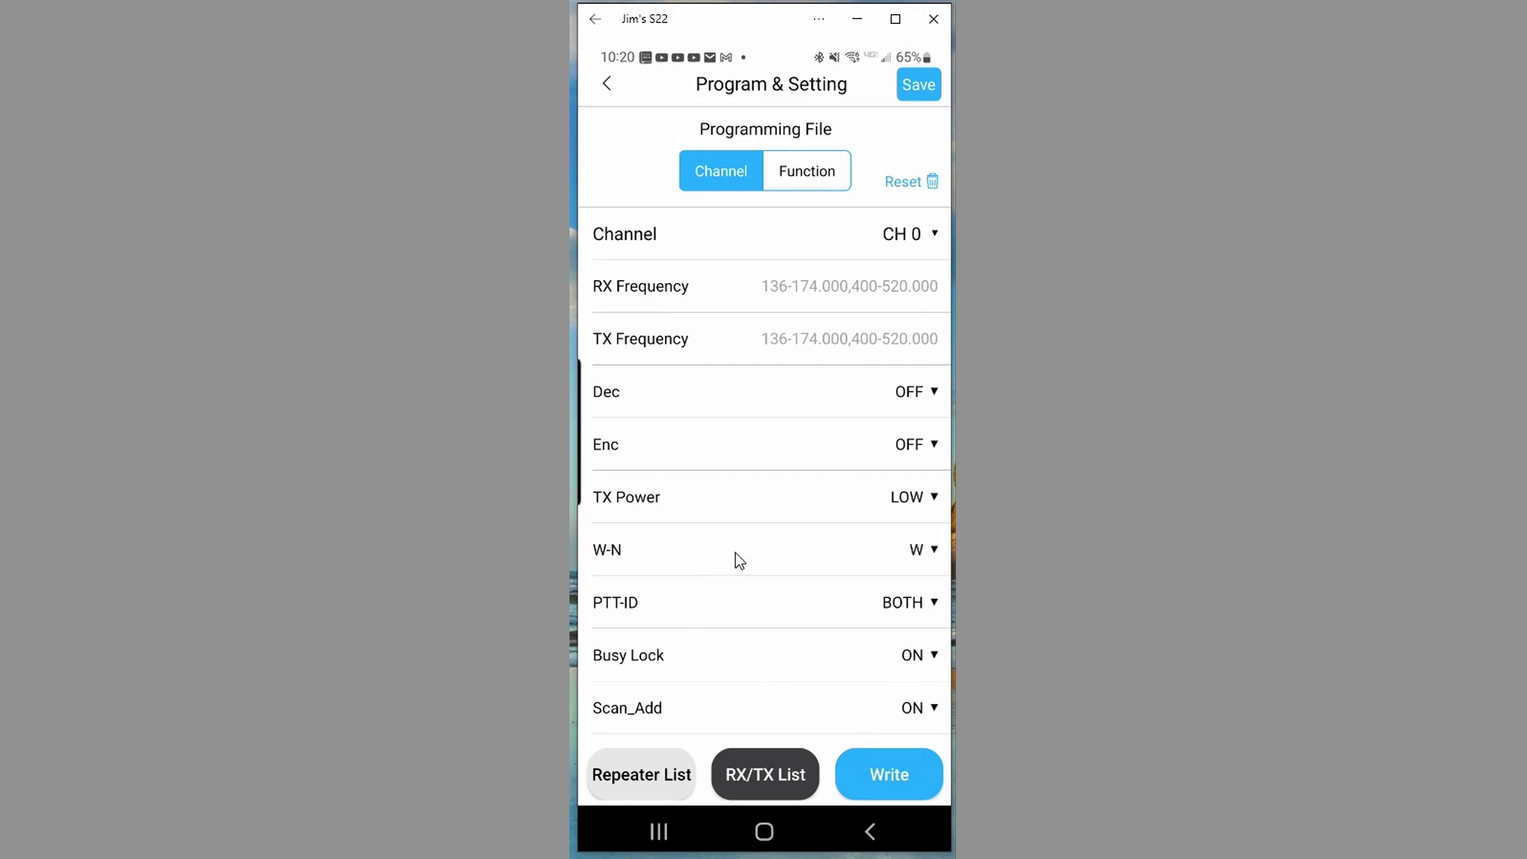
{"action": "left_click", "coordinate": [645, 774]}
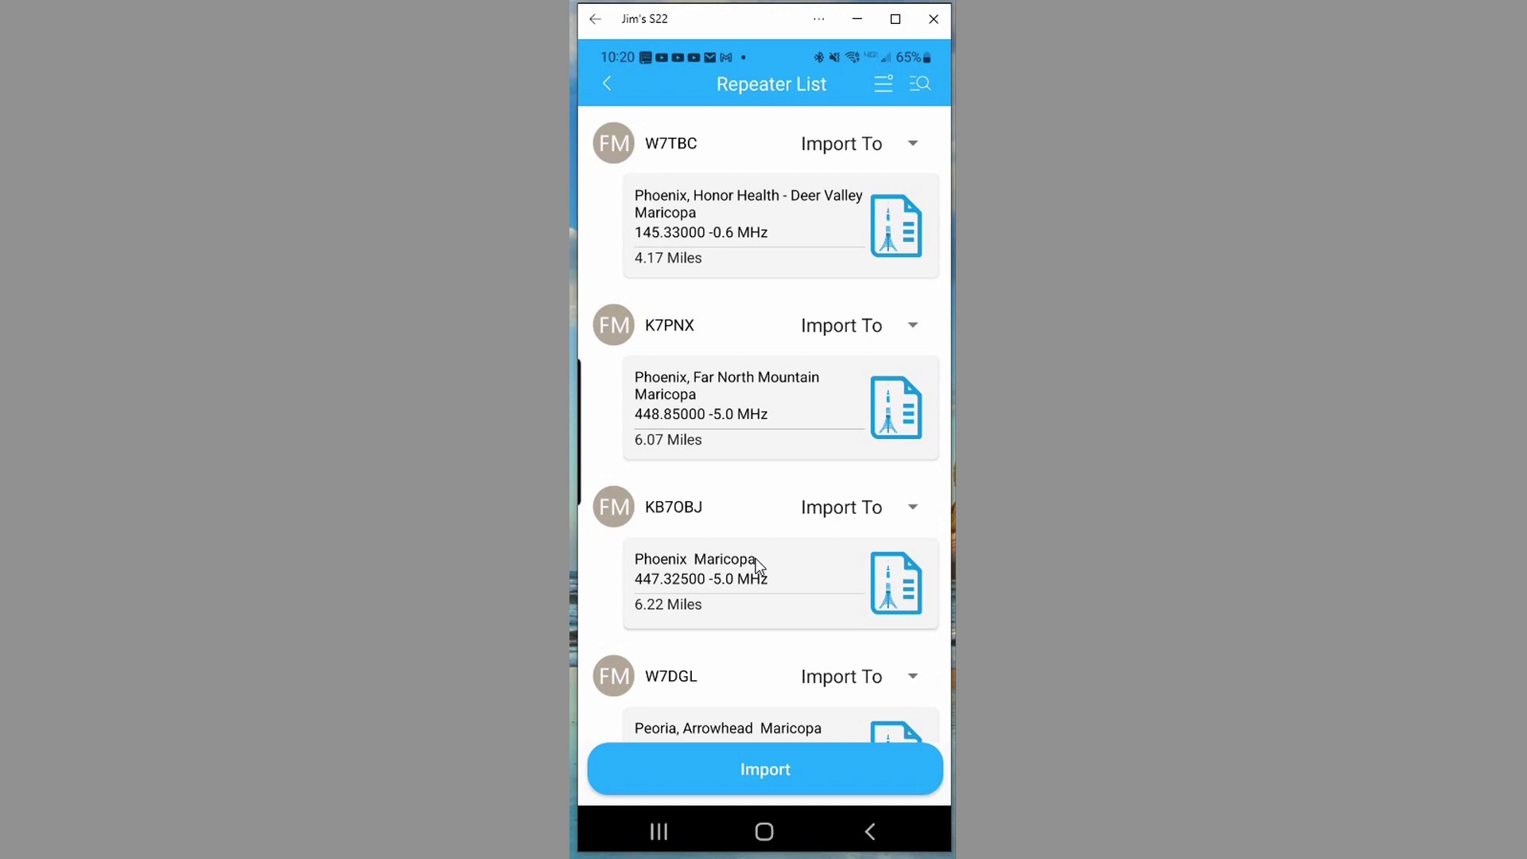
{"action": "left_click", "coordinate": [607, 83]}
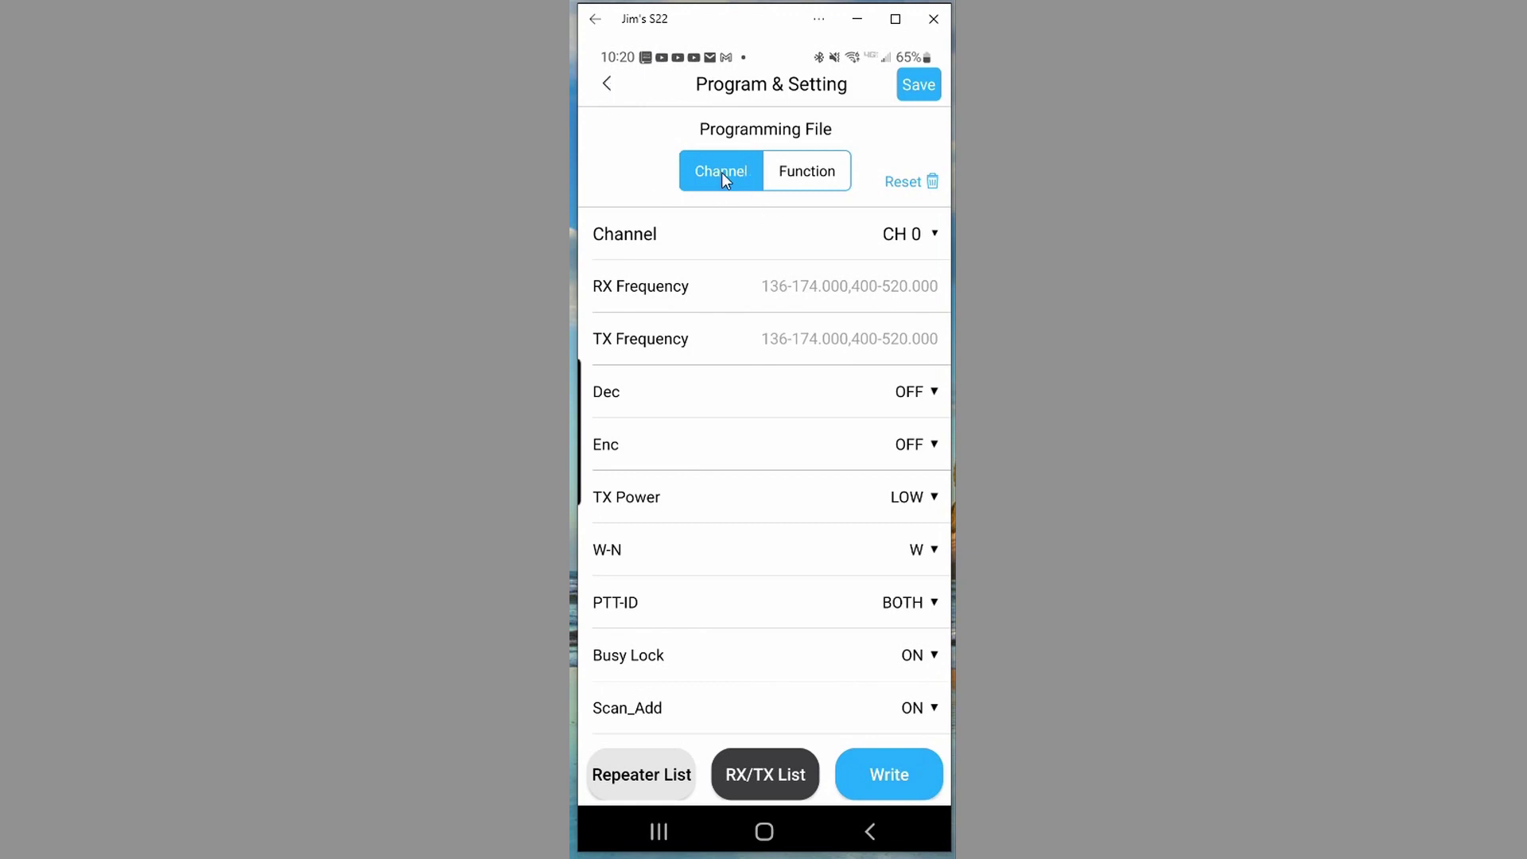
{"action": "left_click", "coordinate": [653, 783]}
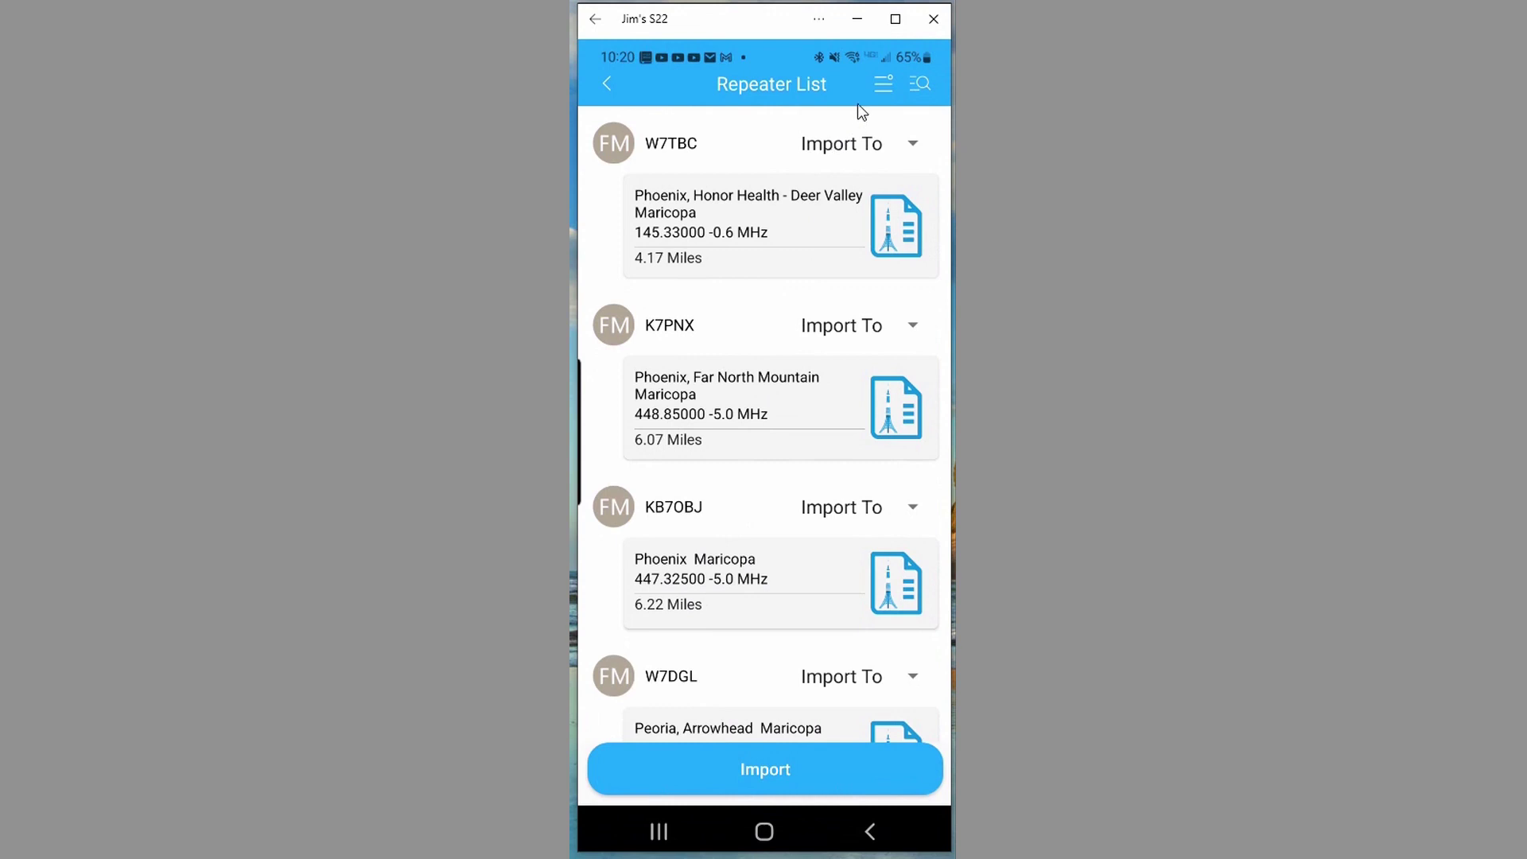
{"action": "left_click", "coordinate": [883, 85]}
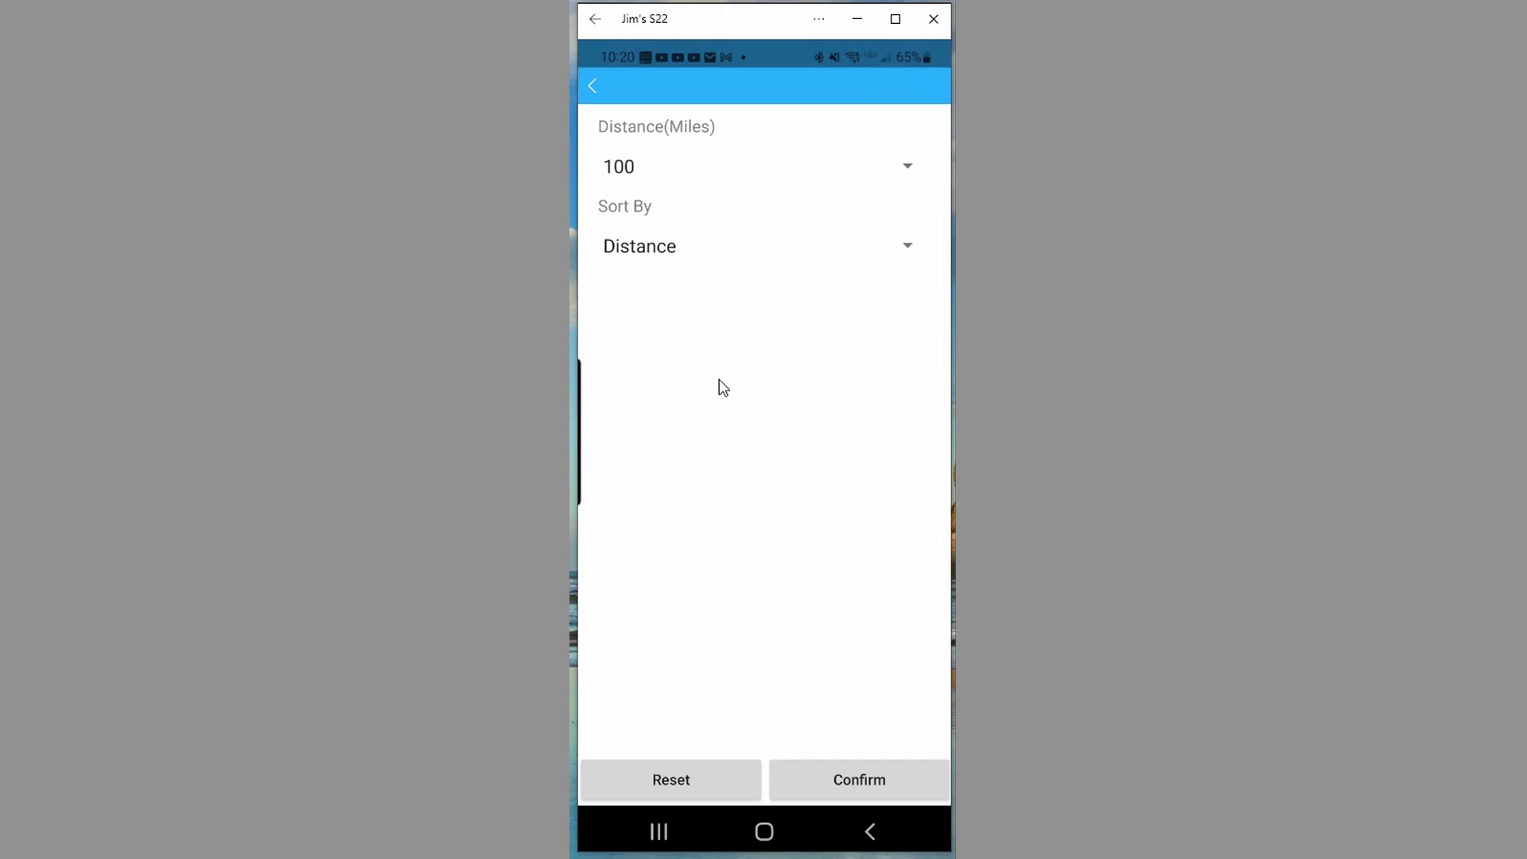
Step: Filter repeaters to within 100 miles, sorted by distance, and confirm
{"action": "left_click", "coordinate": [648, 168]}
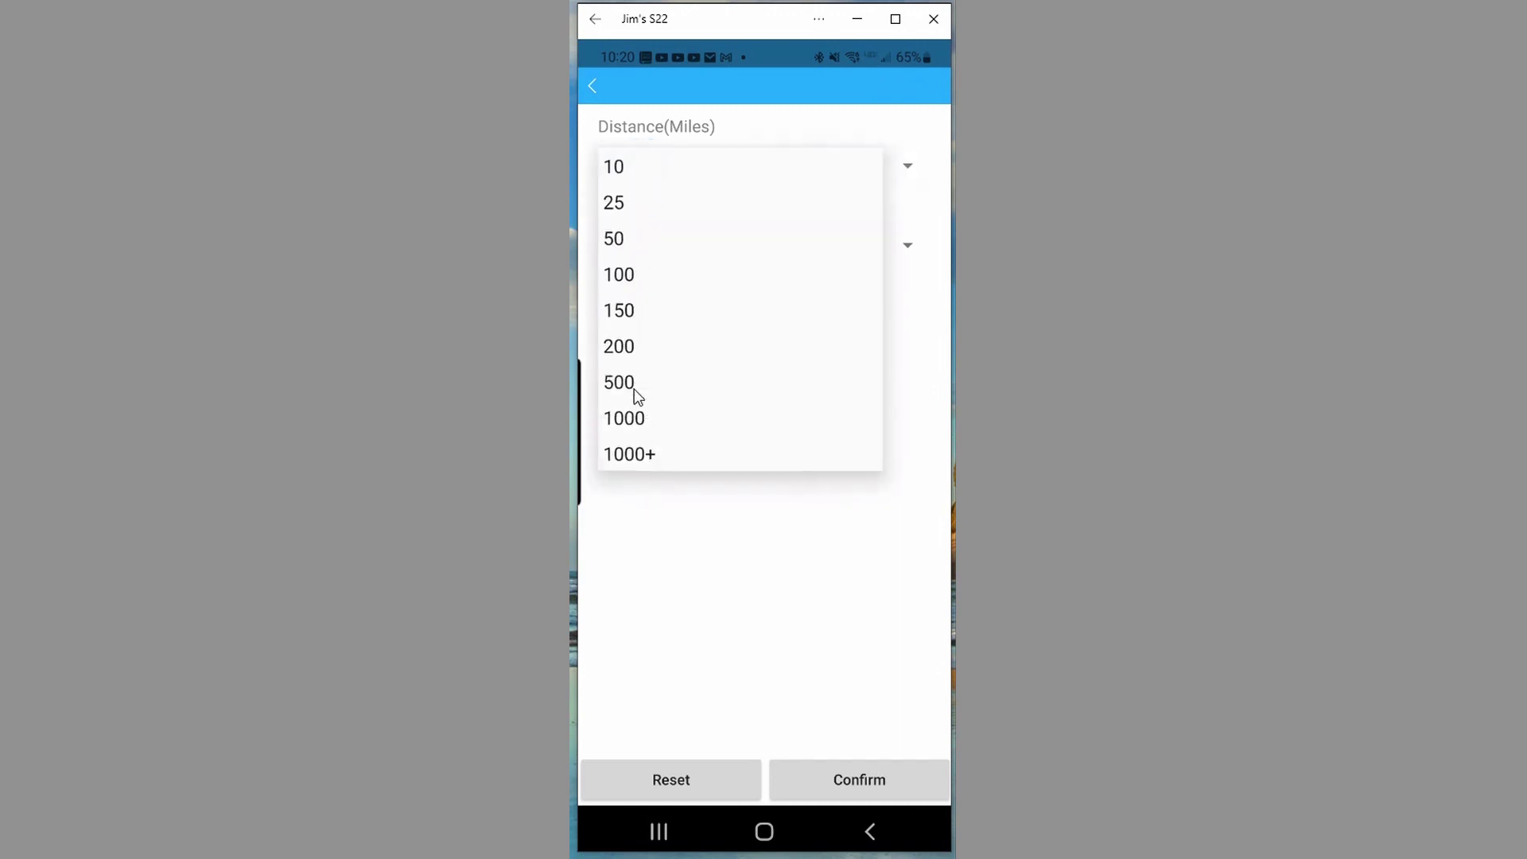
{"action": "left_click", "coordinate": [627, 280]}
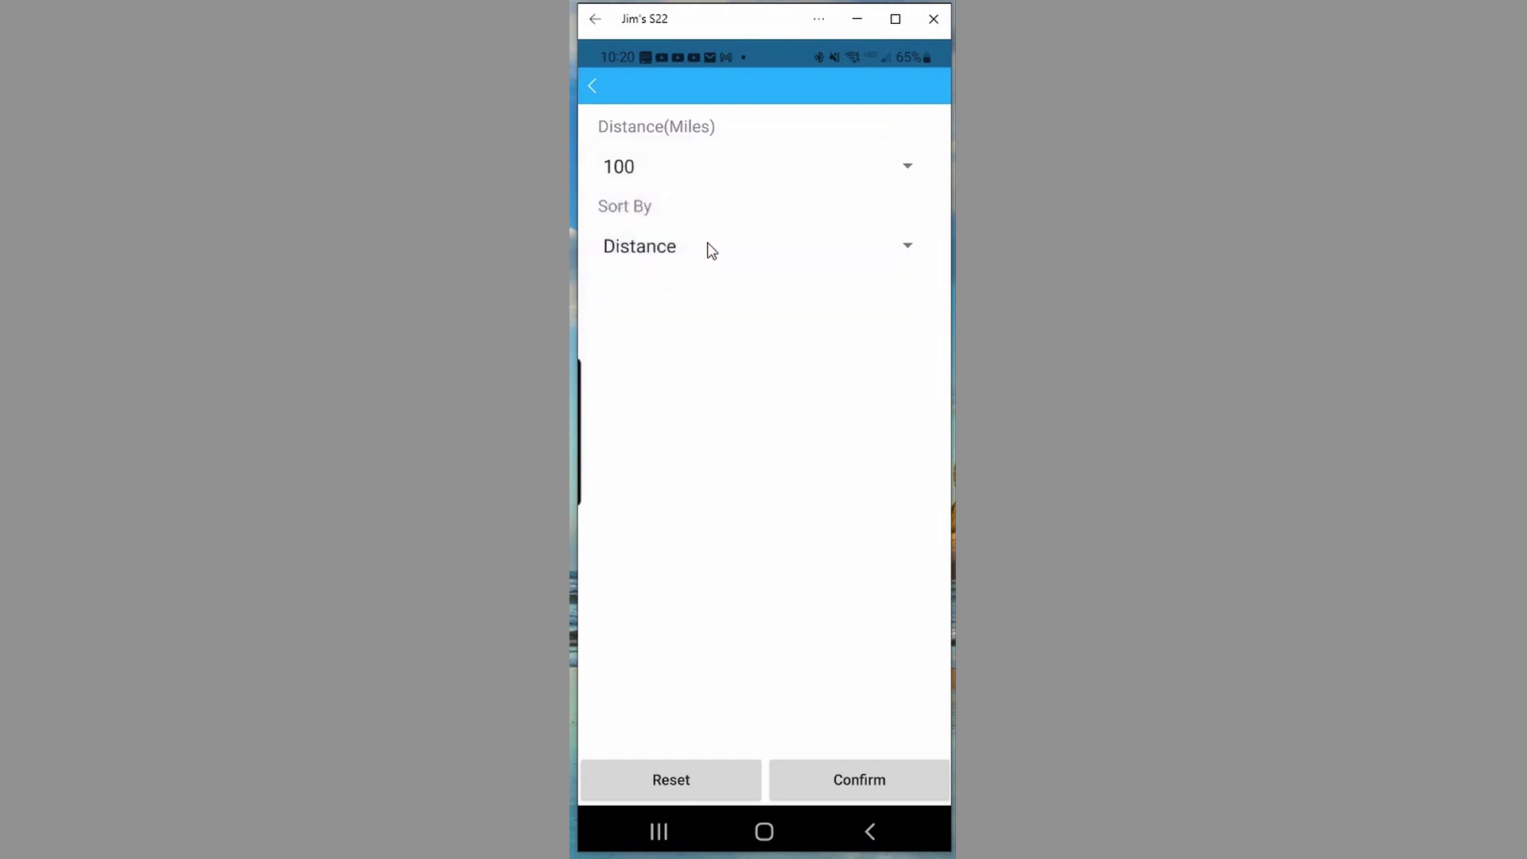
{"action": "left_click", "coordinate": [635, 253]}
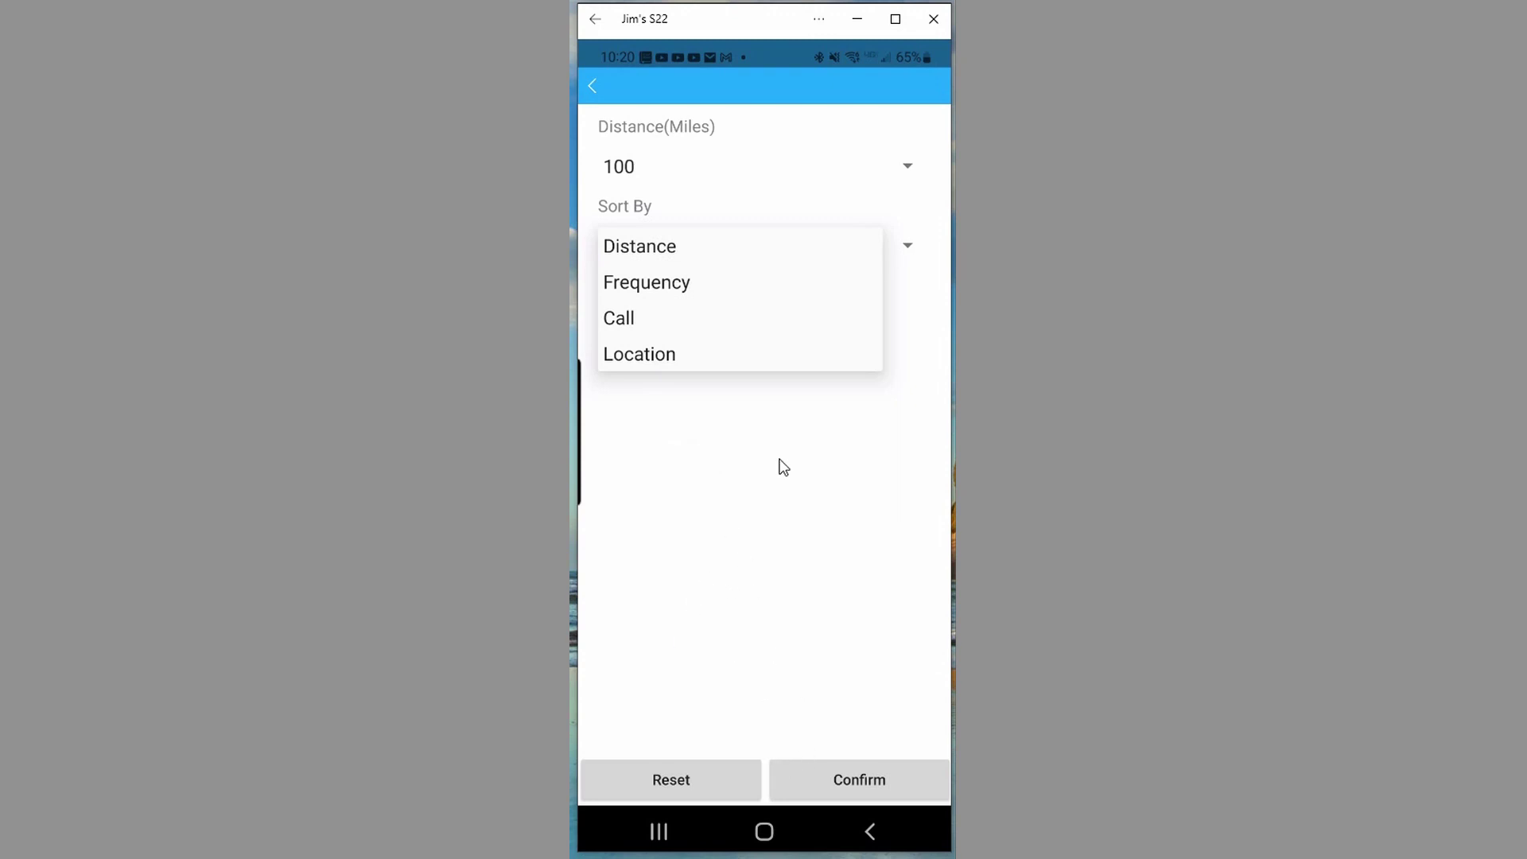
{"action": "left_click", "coordinate": [668, 252]}
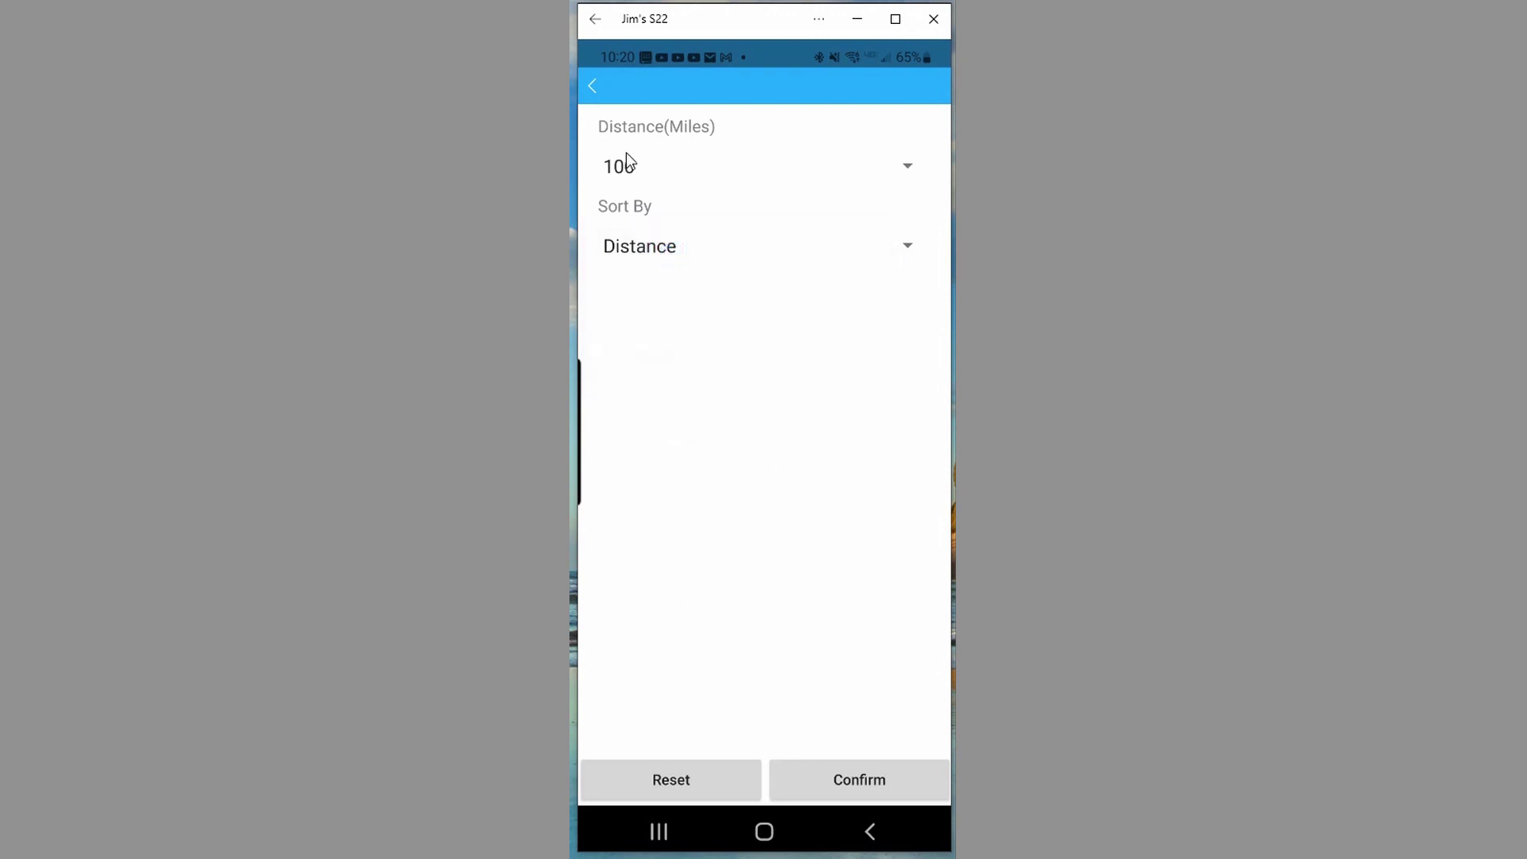
{"action": "left_click", "coordinate": [880, 782]}
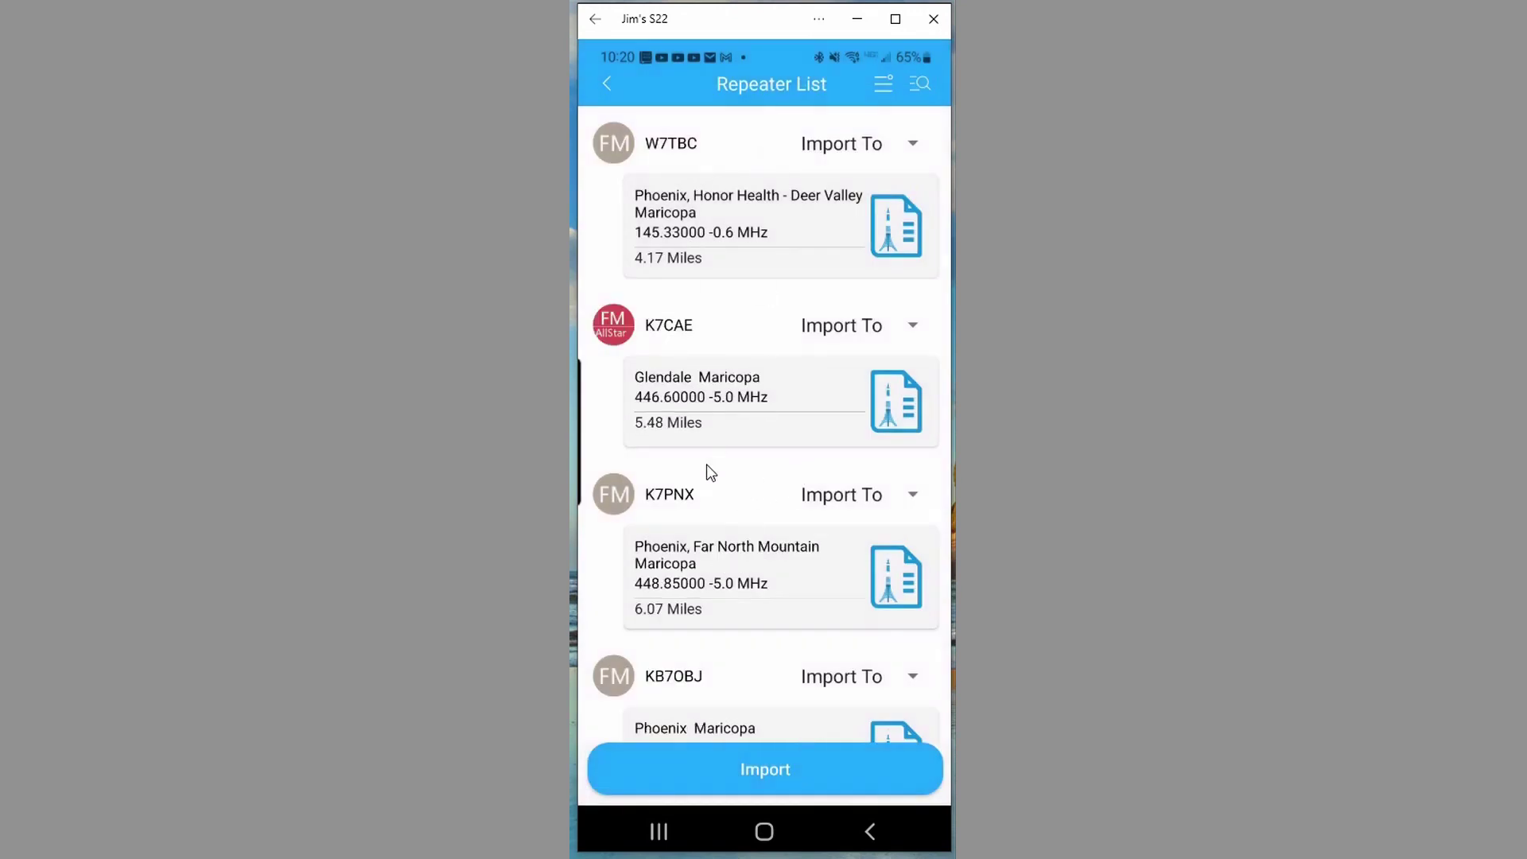
Step: Import the 4.17-mile Deer Valley repeater (145.33000 MHz) into CH 72
{"action": "scroll", "coordinate": [743, 336], "scroll_direction": "down", "scroll_amount": 7}
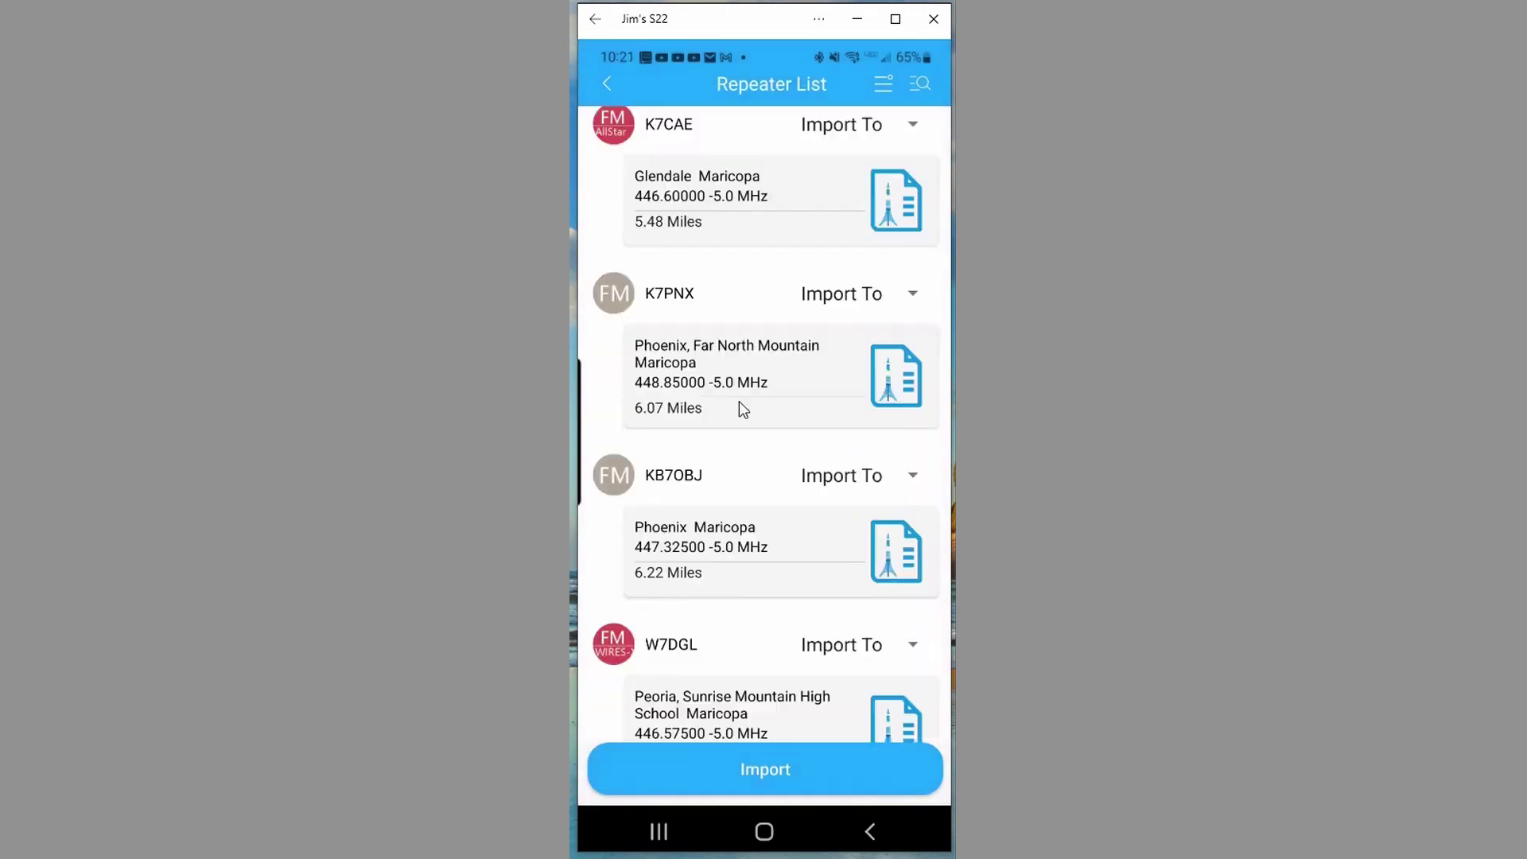
{"action": "scroll", "coordinate": [722, 478], "scroll_direction": "down", "scroll_amount": 5}
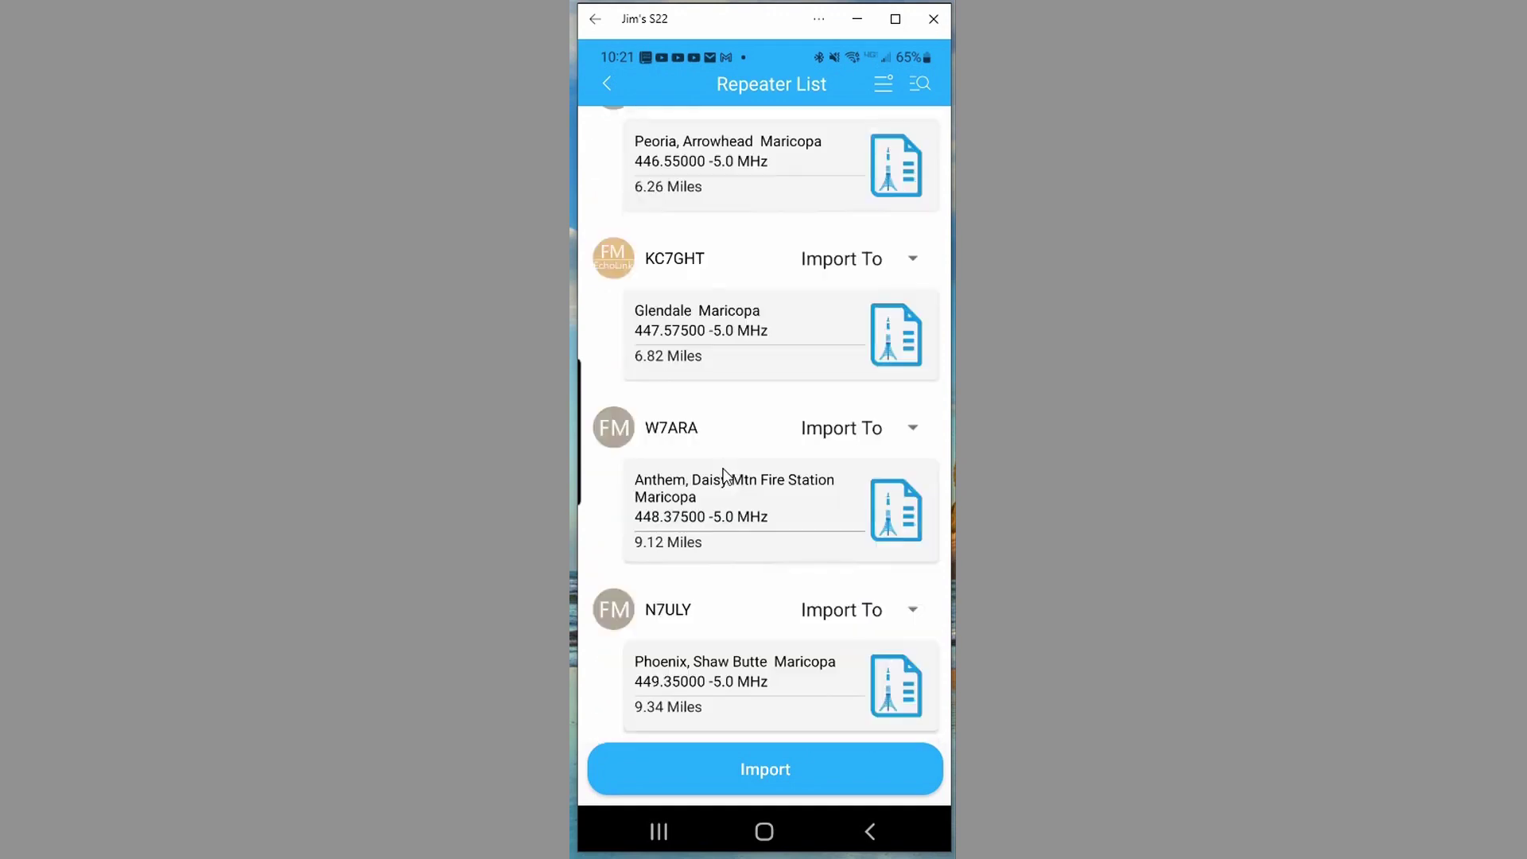
{"action": "scroll", "coordinate": [741, 487], "scroll_direction": "up", "scroll_amount": 6}
{"action": "scroll", "coordinate": [740, 489], "scroll_direction": "up", "scroll_amount": 5}
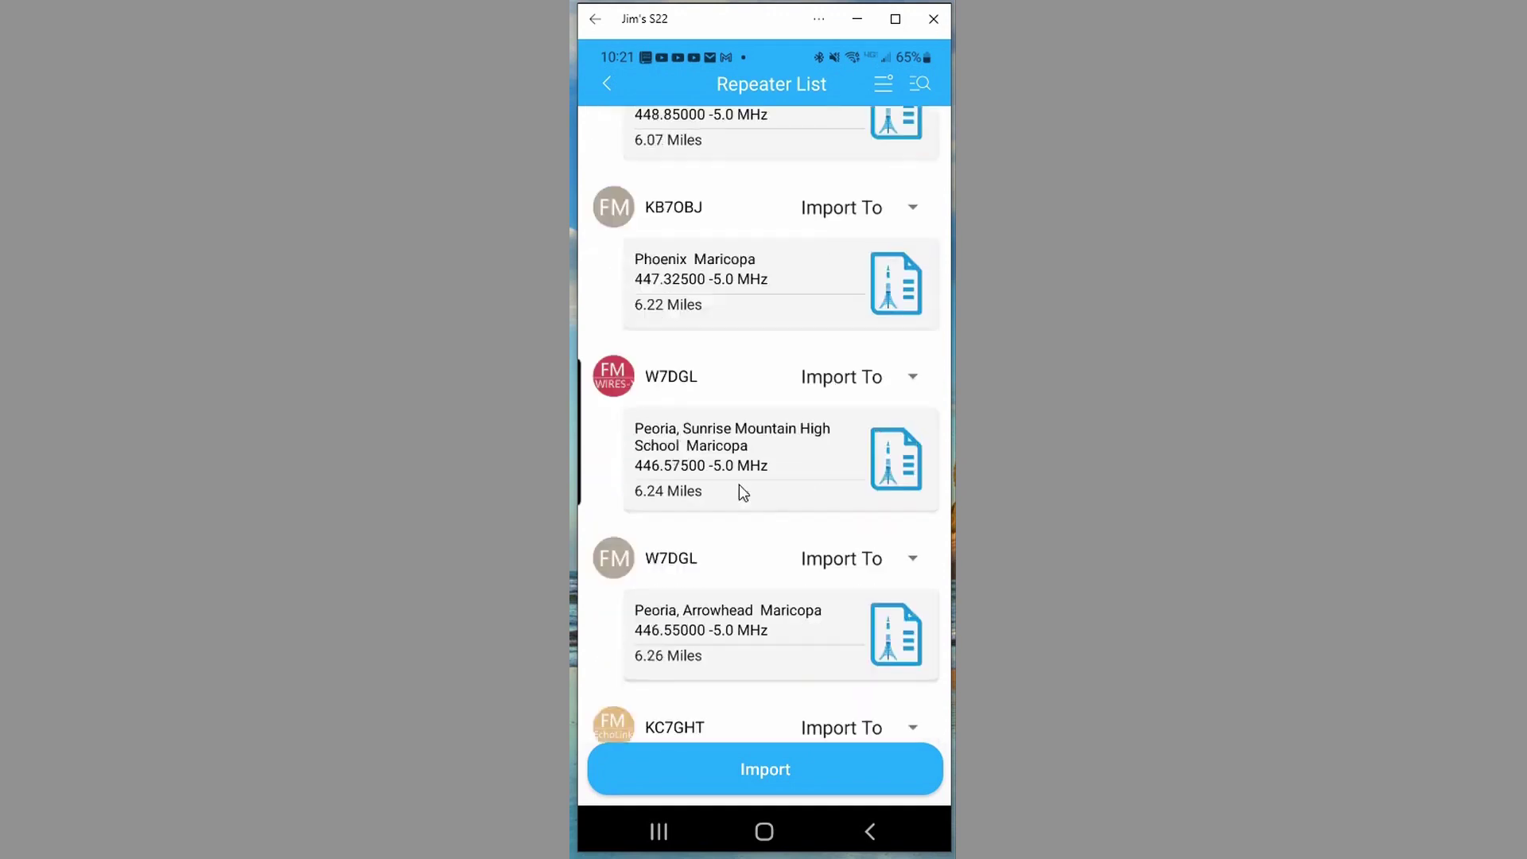
{"action": "scroll", "coordinate": [710, 480], "scroll_direction": "up", "scroll_amount": 1}
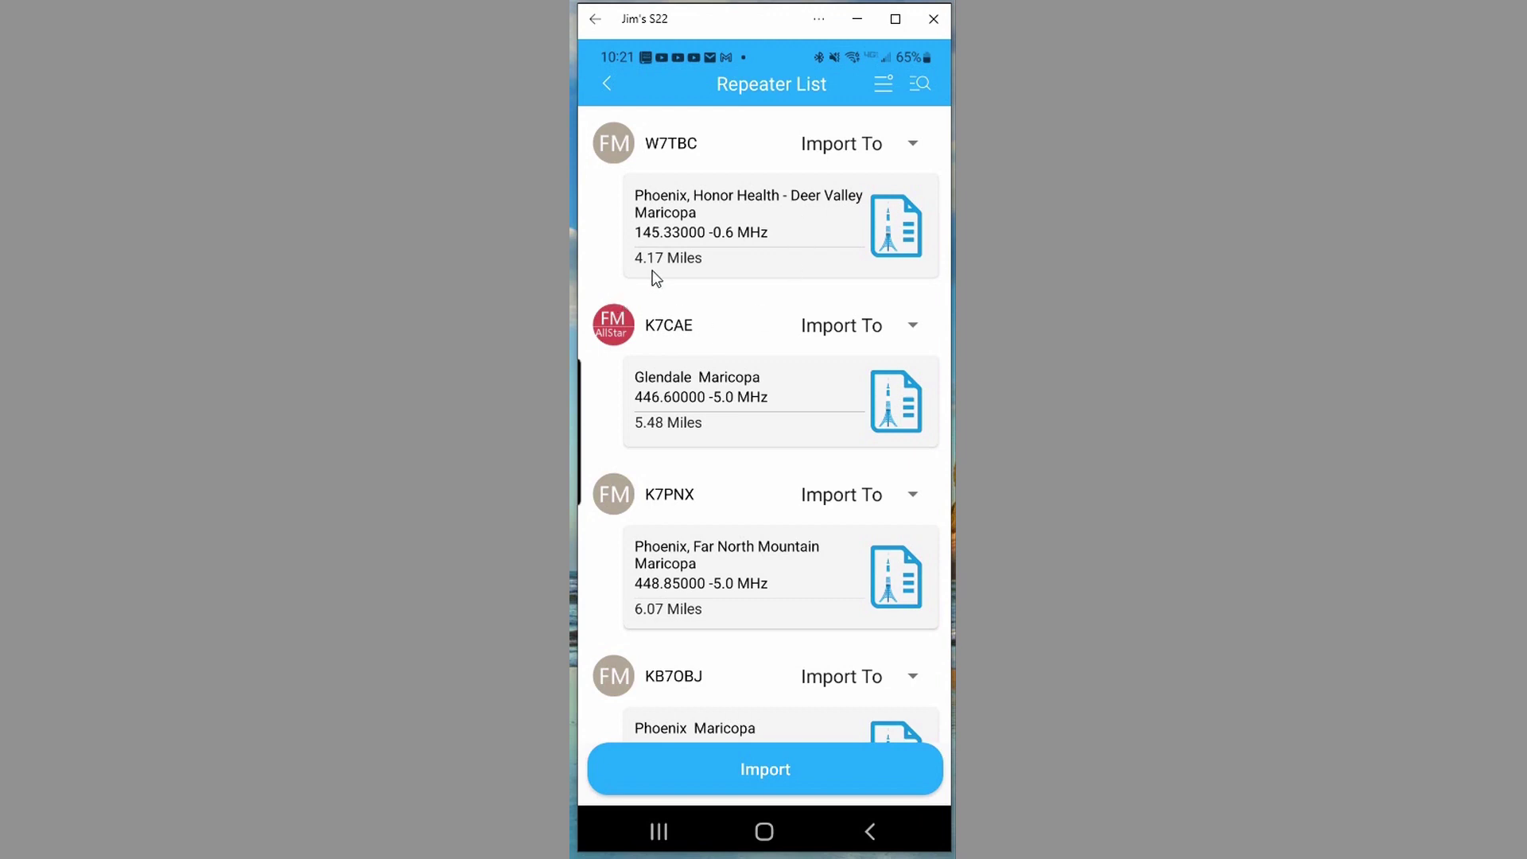
{"action": "left_click", "coordinate": [837, 147]}
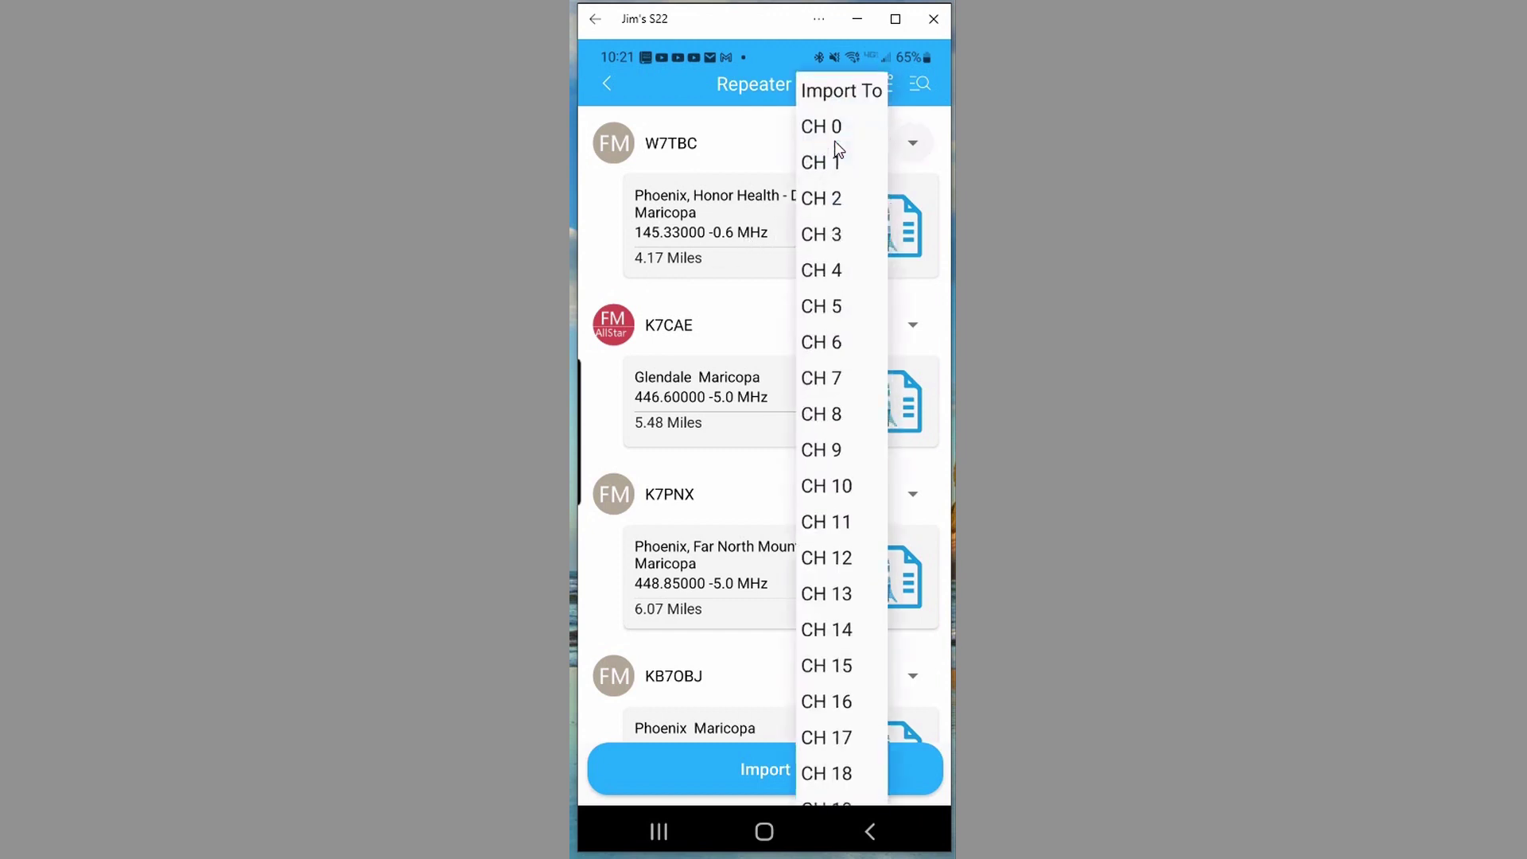
{"action": "scroll", "coordinate": [843, 610], "scroll_direction": "down", "scroll_amount": 10}
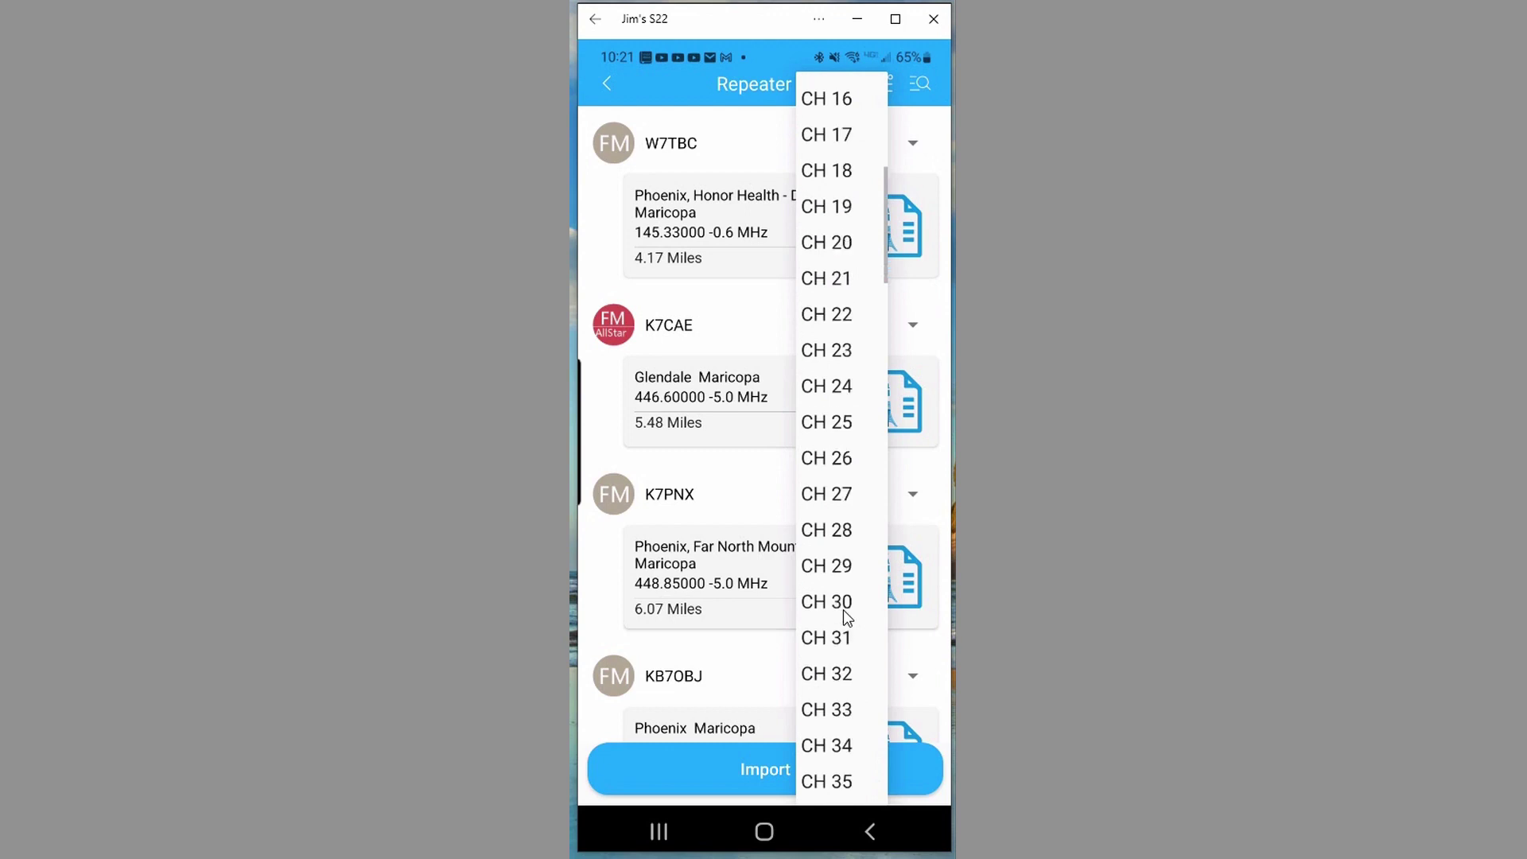
{"action": "scroll", "coordinate": [844, 612], "scroll_direction": "down", "scroll_amount": 7}
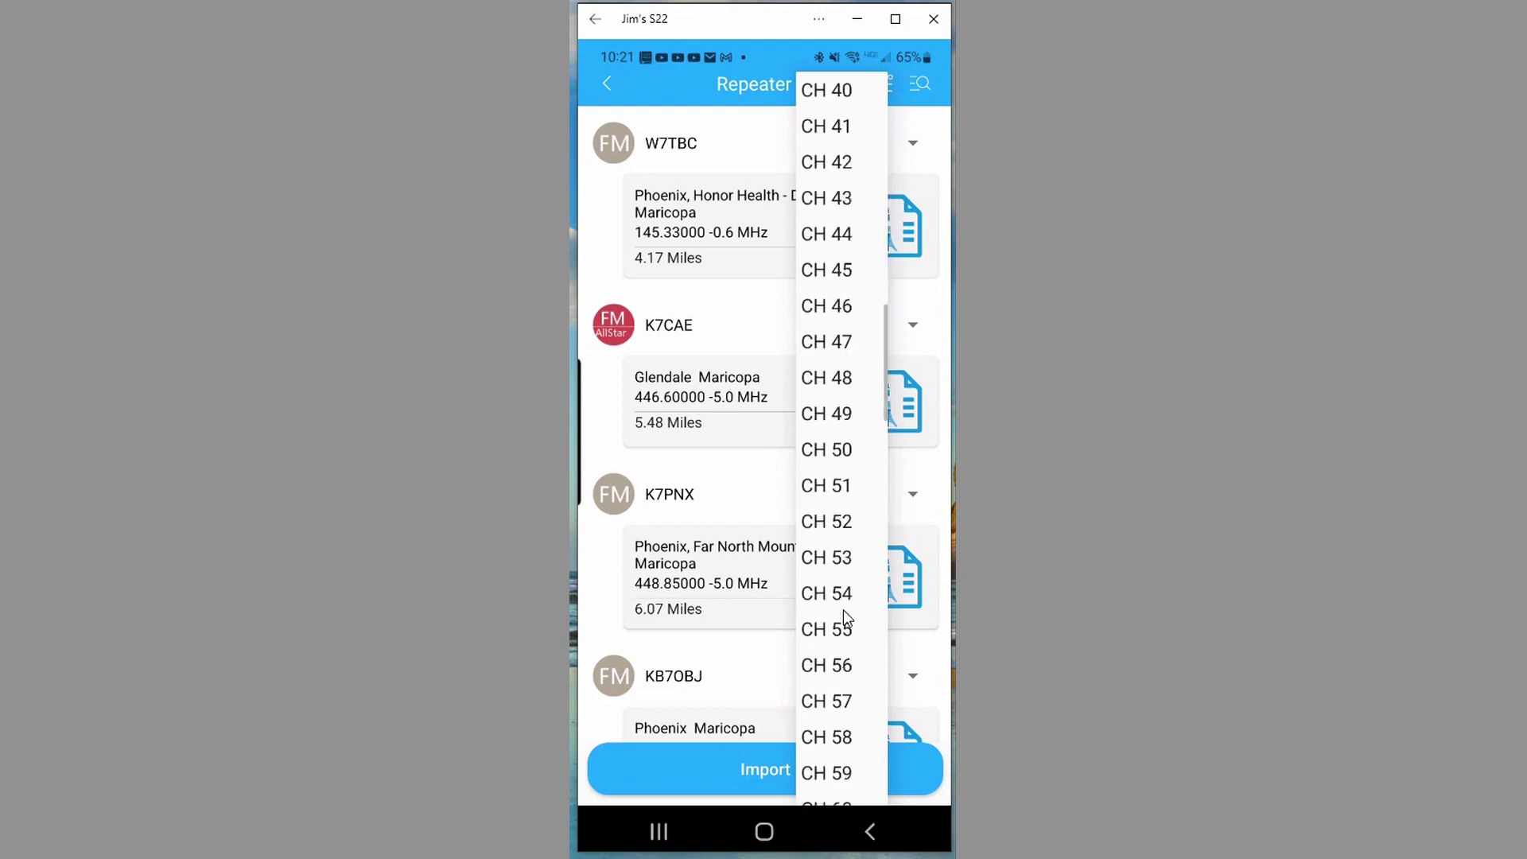
{"action": "scroll", "coordinate": [846, 619], "scroll_direction": "down", "scroll_amount": 3}
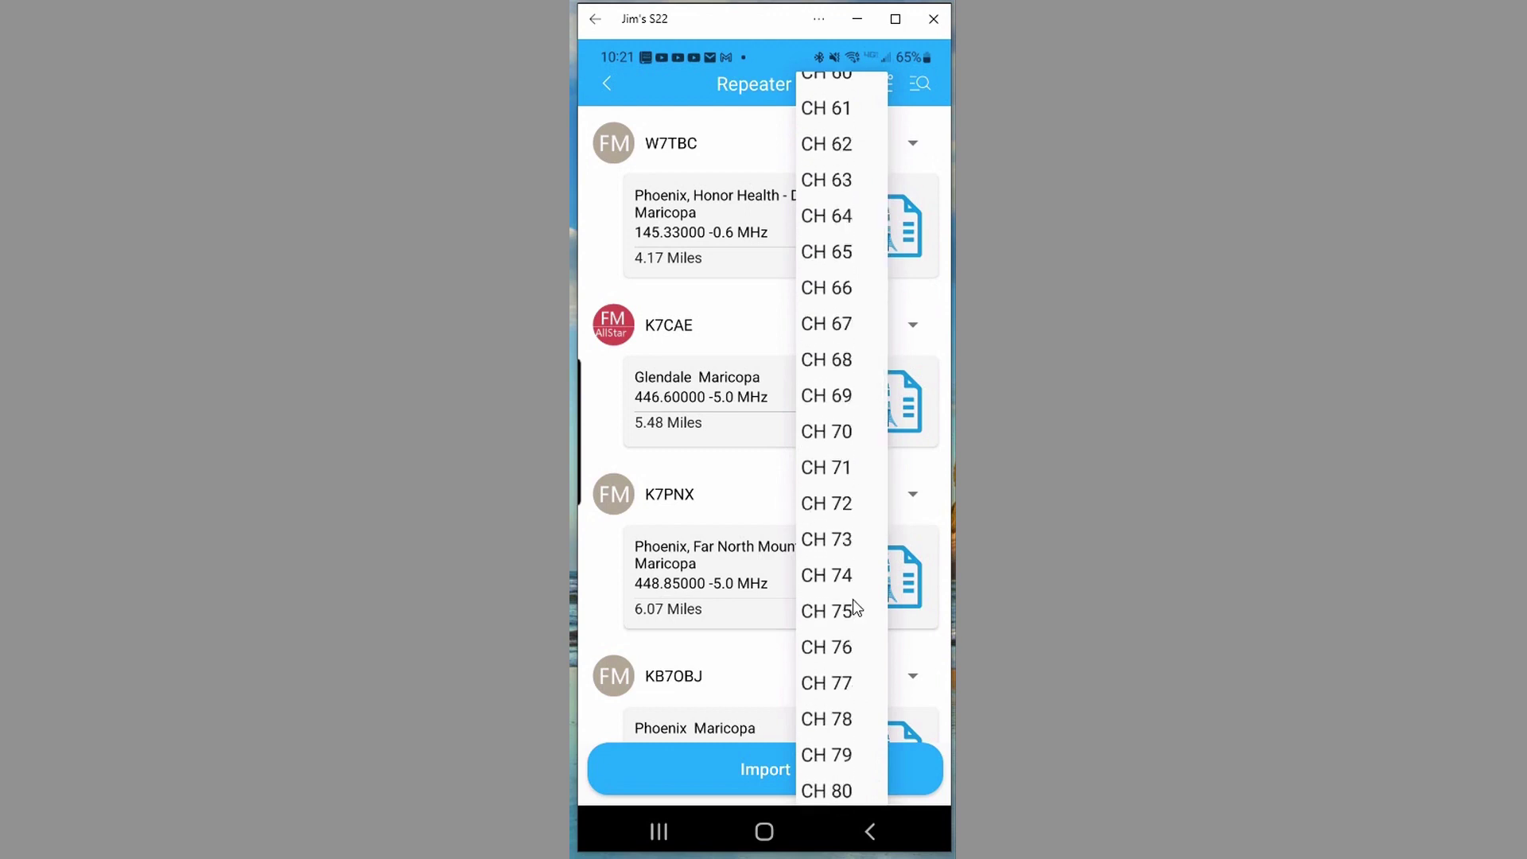
{"action": "left_click", "coordinate": [835, 504]}
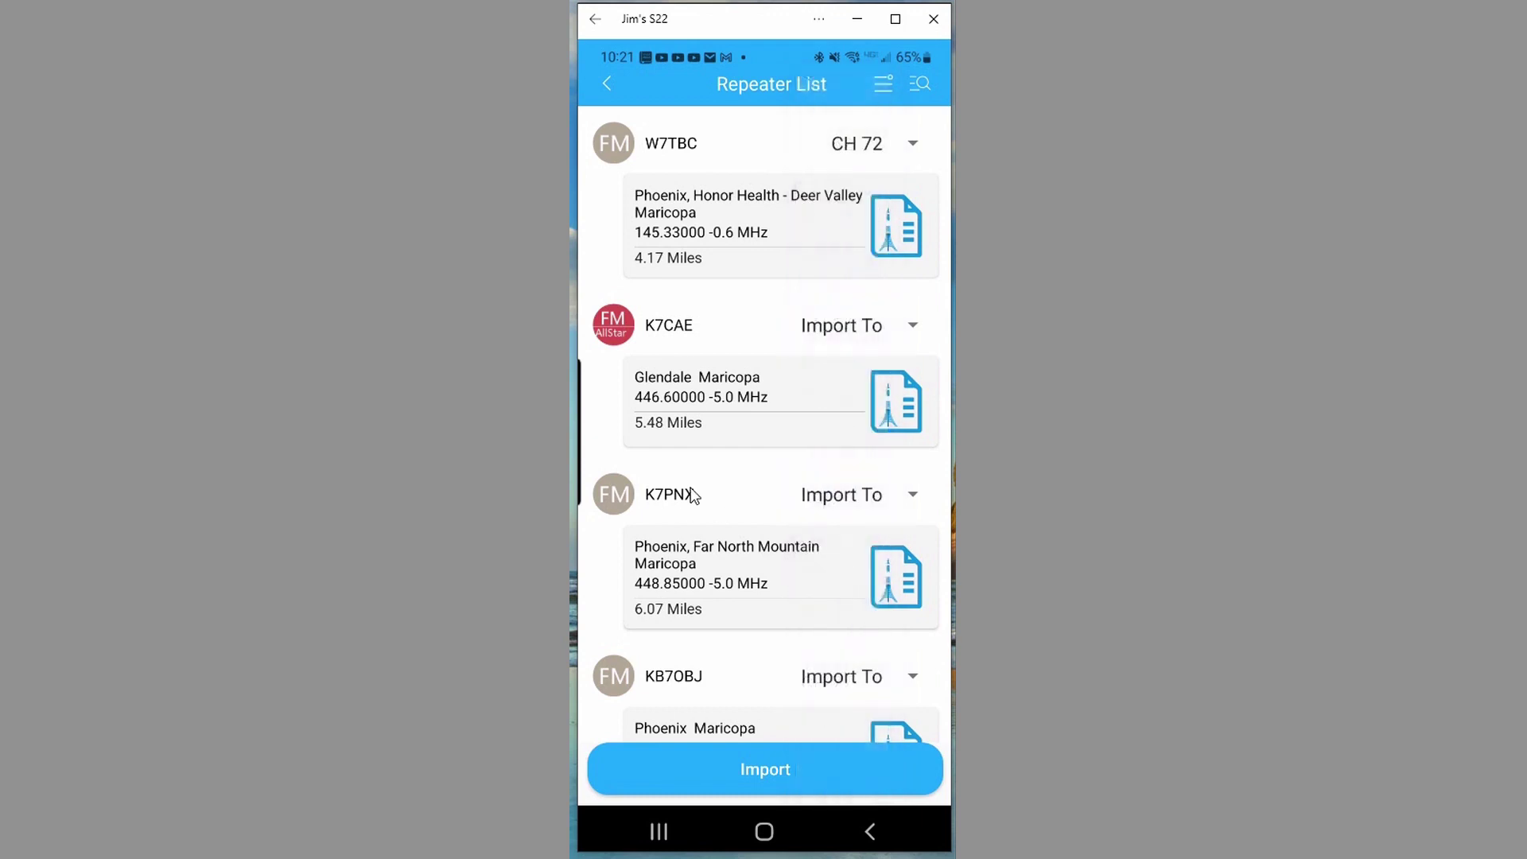
{"action": "left_click", "coordinate": [760, 766]}
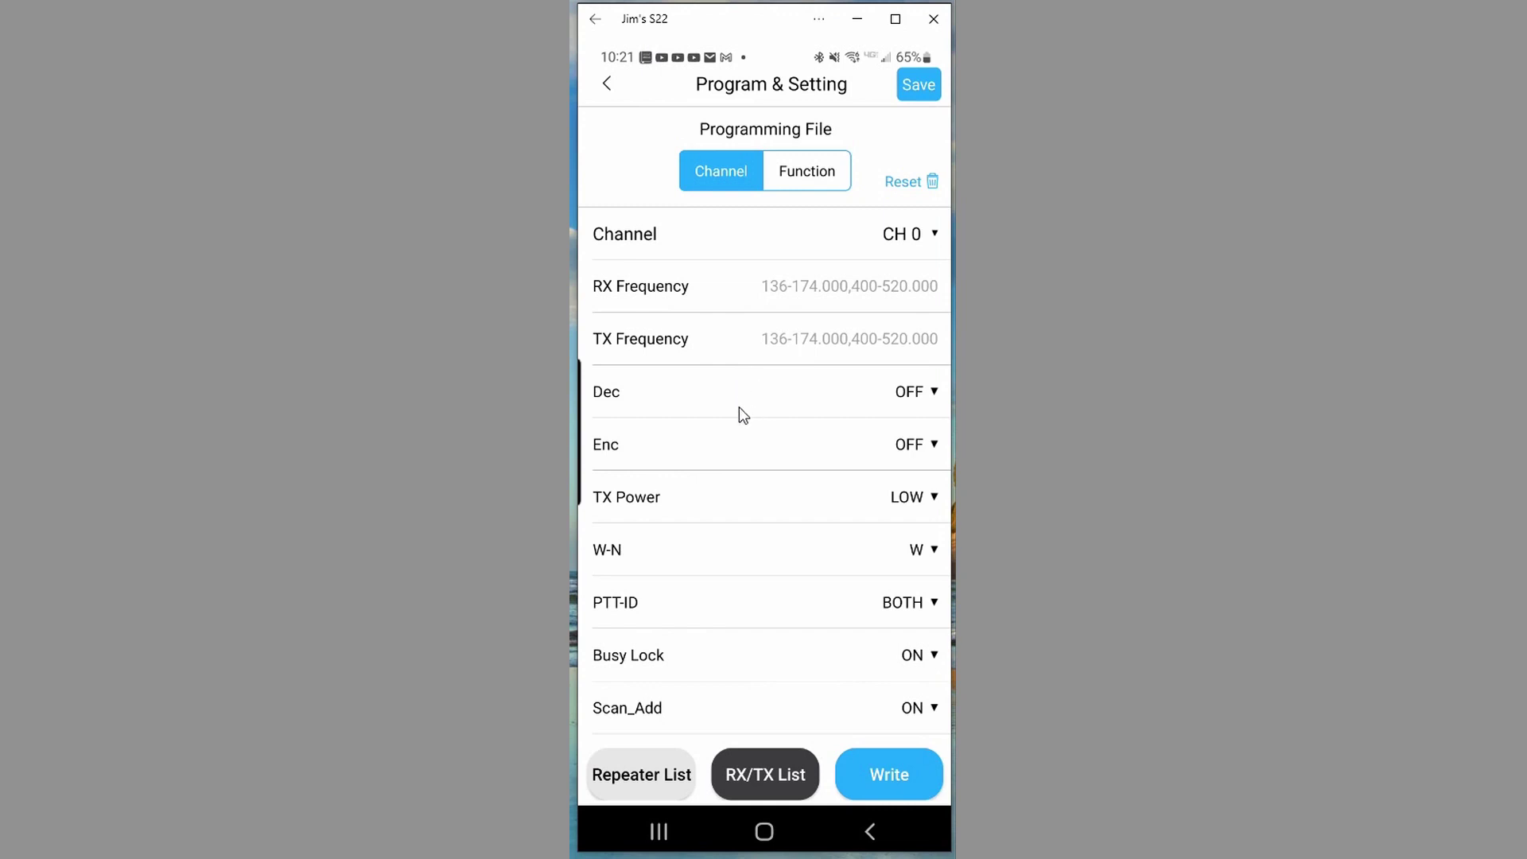
Step: Show CH 72 and check its W7TBC name, Enc 162.2 tone, LOW power and wide bandwidth
{"action": "left_click", "coordinate": [897, 233]}
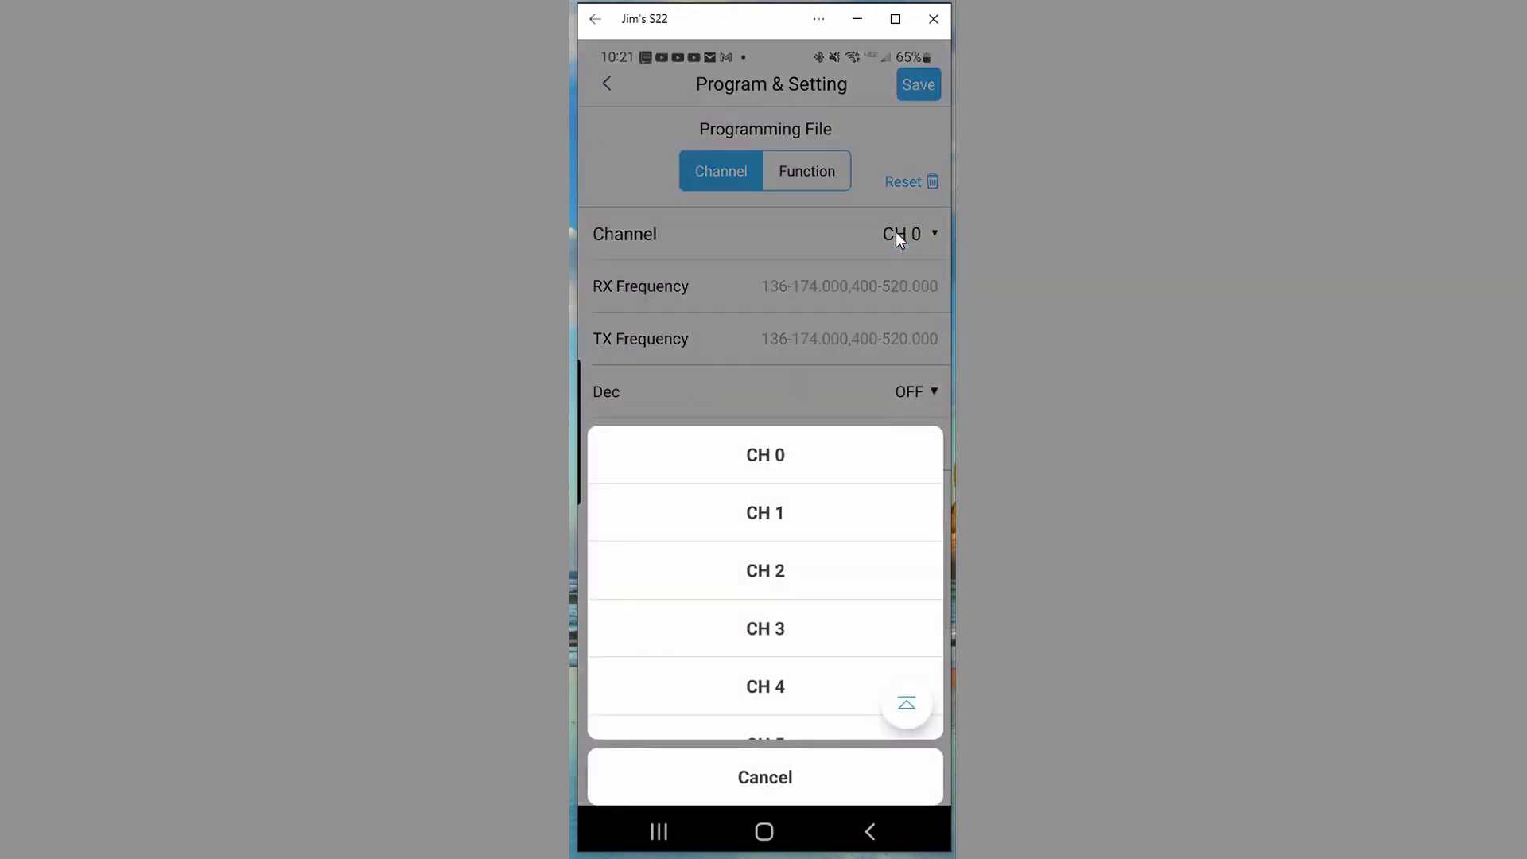
{"action": "scroll", "coordinate": [804, 577], "scroll_direction": "down", "scroll_amount": 1}
{"action": "scroll", "coordinate": [726, 603], "scroll_direction": "down", "scroll_amount": 10}
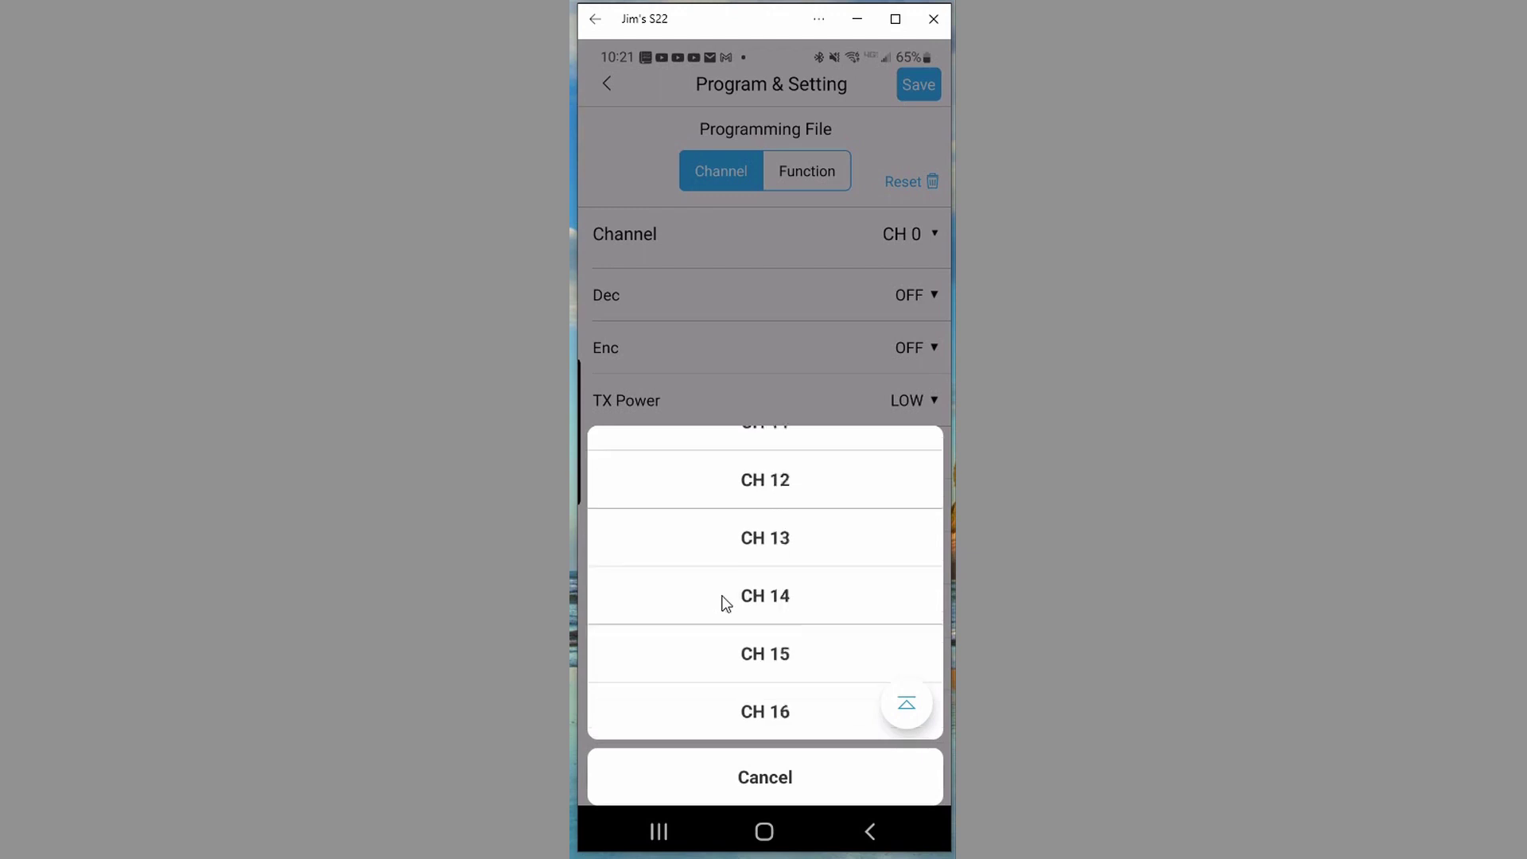
{"action": "scroll", "coordinate": [725, 603], "scroll_direction": "down", "scroll_amount": 15}
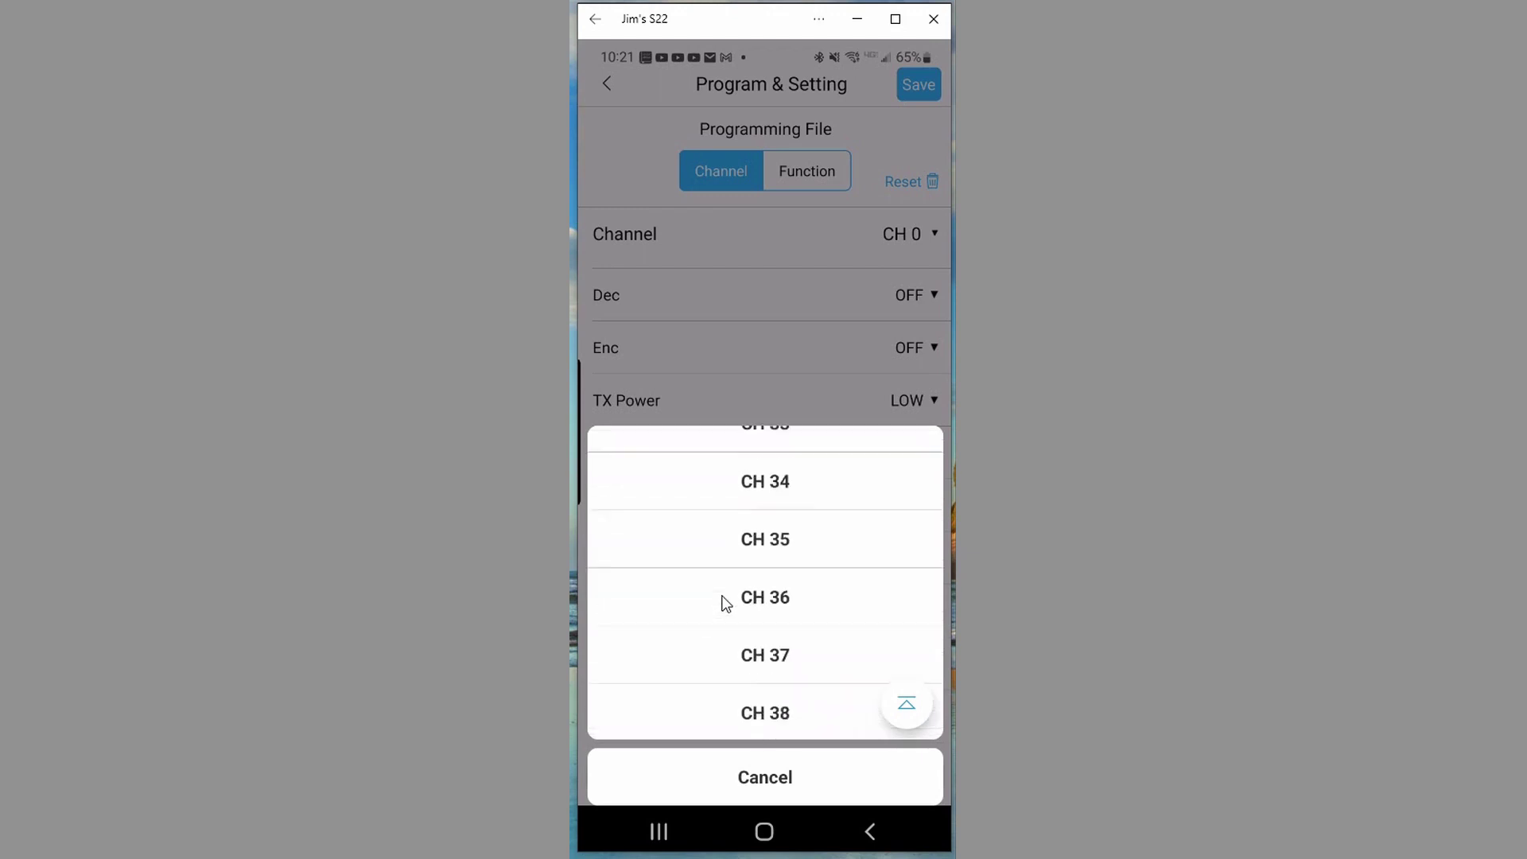
{"action": "scroll", "coordinate": [725, 603], "scroll_direction": "down", "scroll_amount": 4}
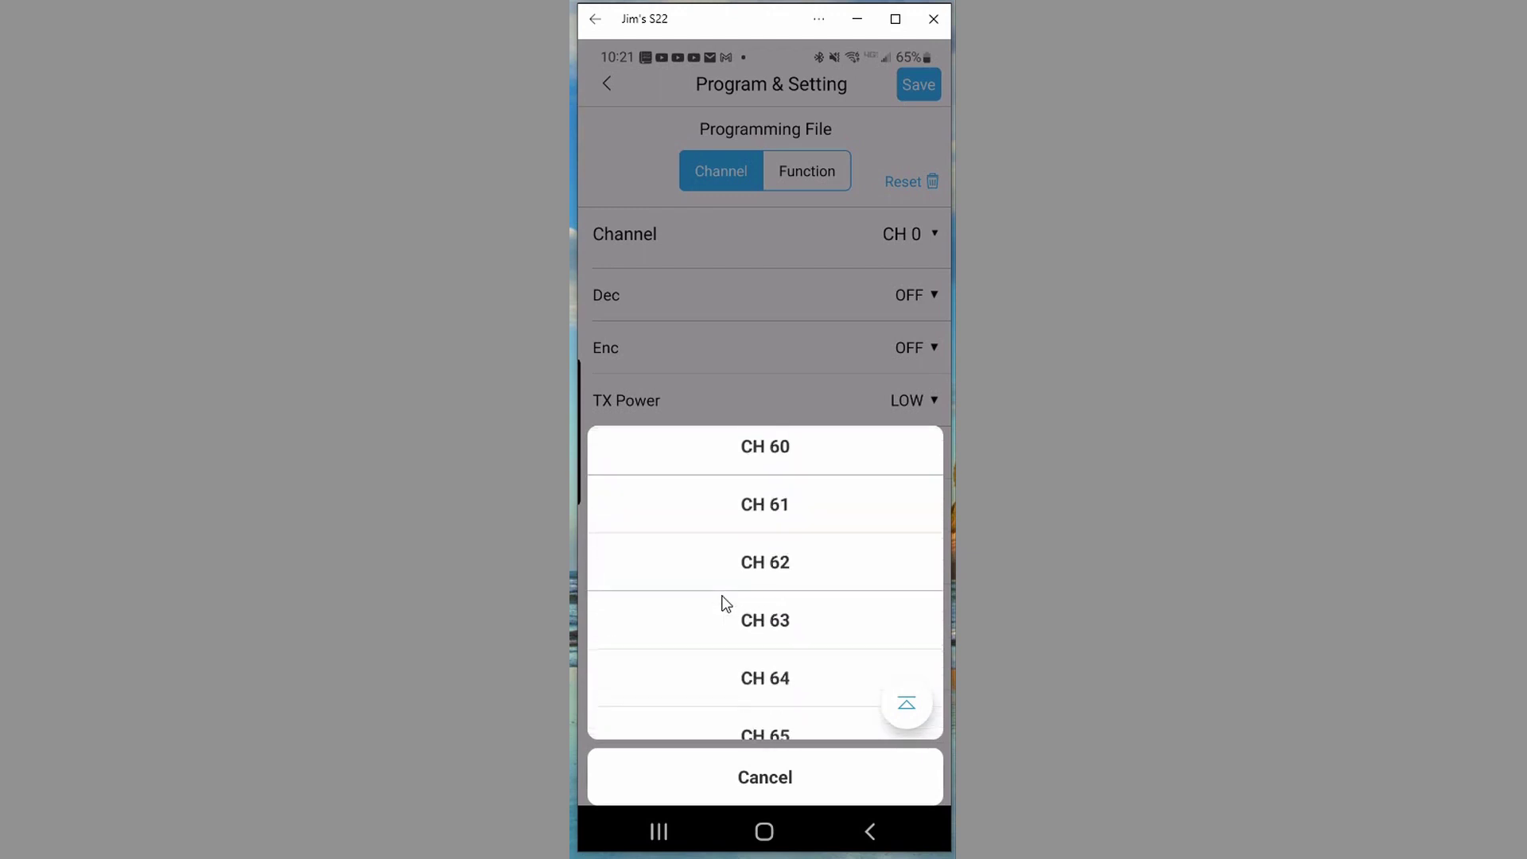
{"action": "scroll", "coordinate": [725, 603], "scroll_direction": "down", "scroll_amount": 6}
{"action": "left_click", "coordinate": [766, 470]}
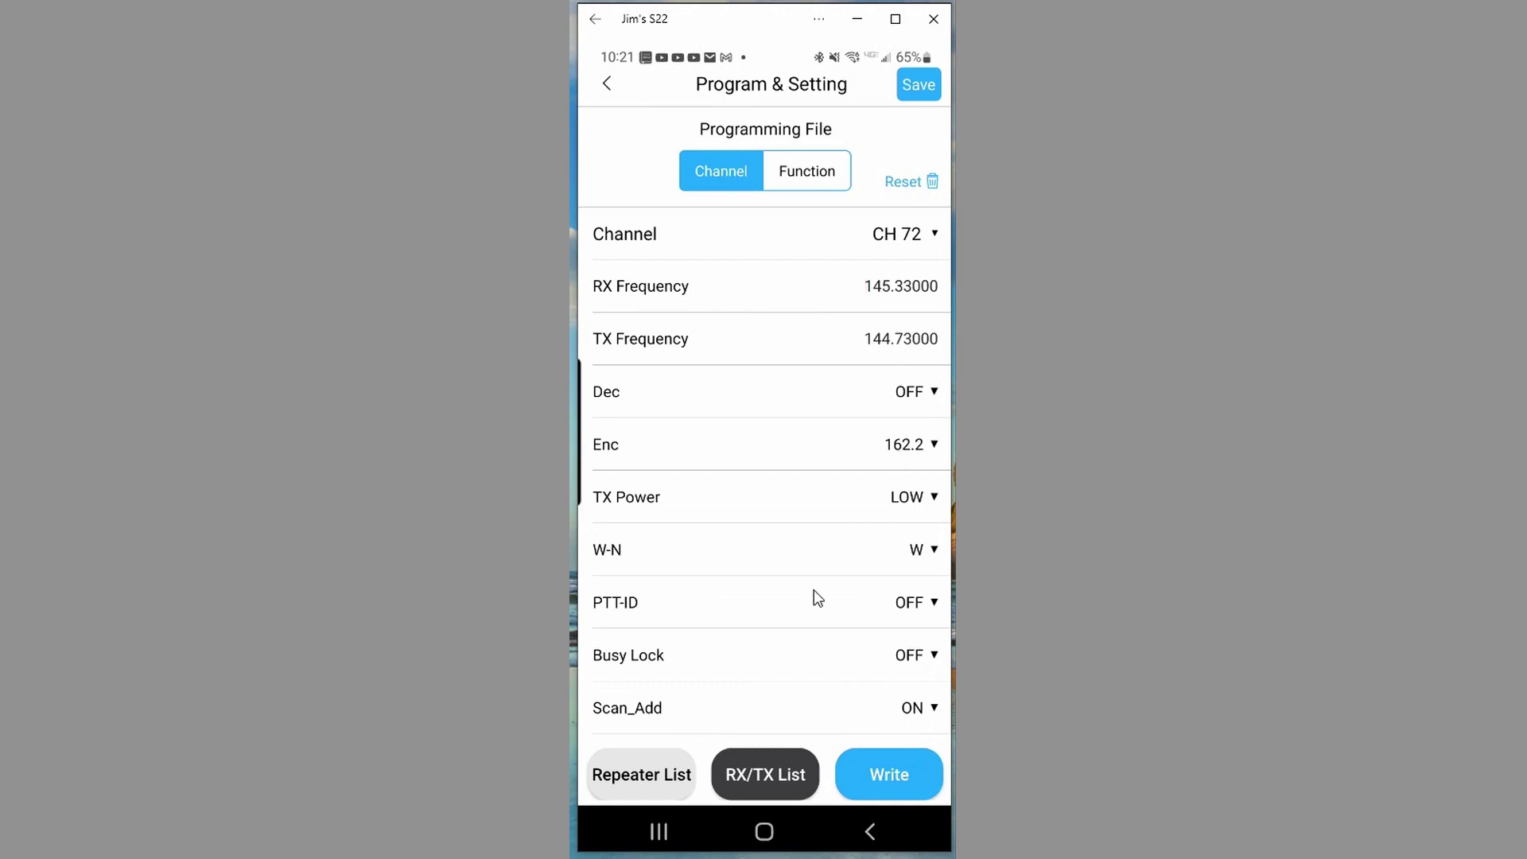
{"action": "scroll", "coordinate": [814, 596], "scroll_direction": "down", "scroll_amount": 2}
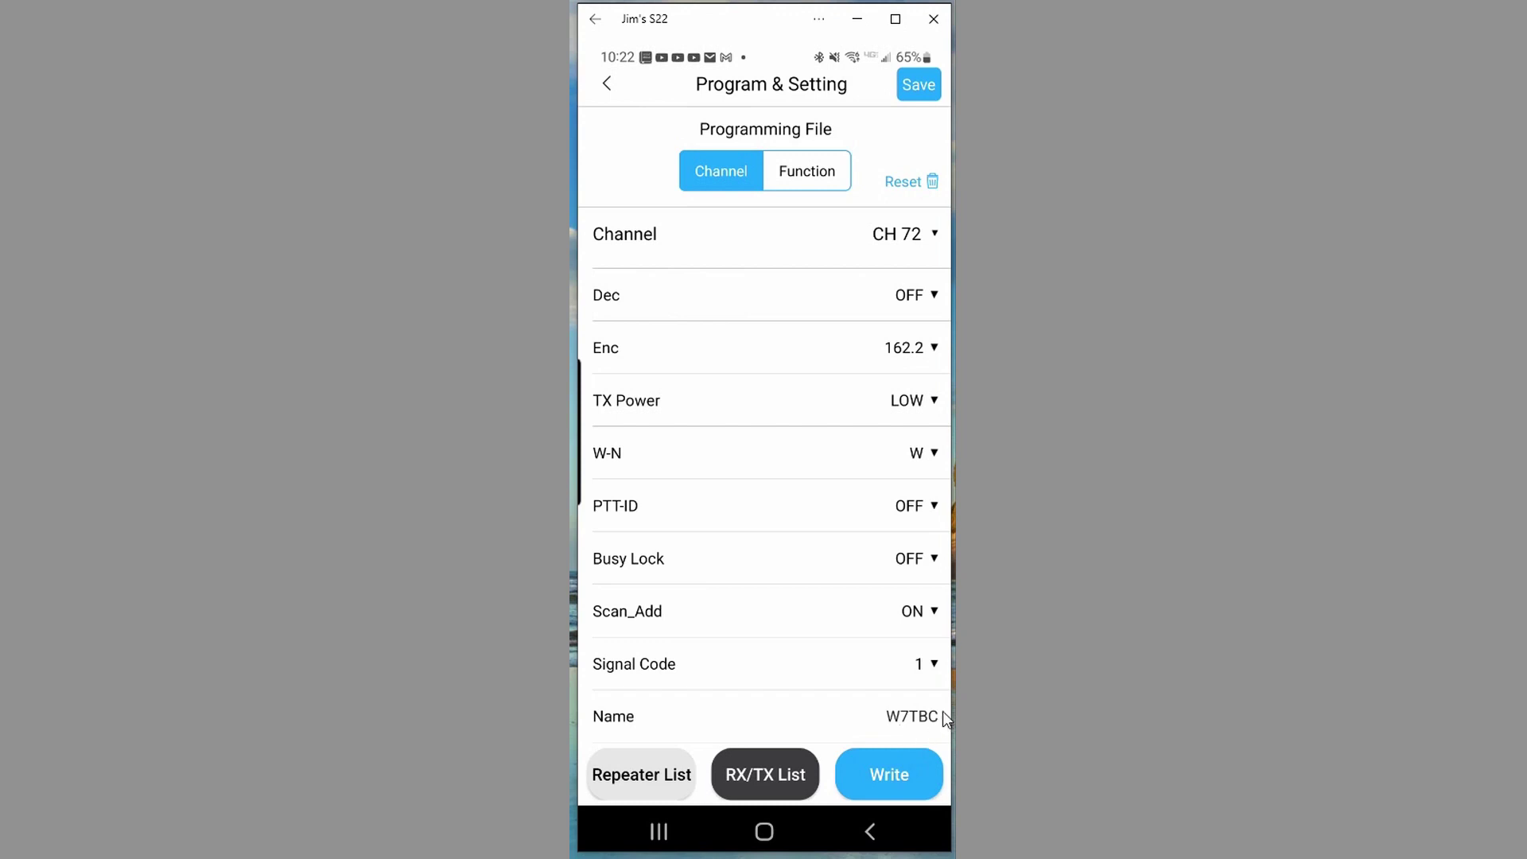
{"action": "left_click", "coordinate": [901, 719]}
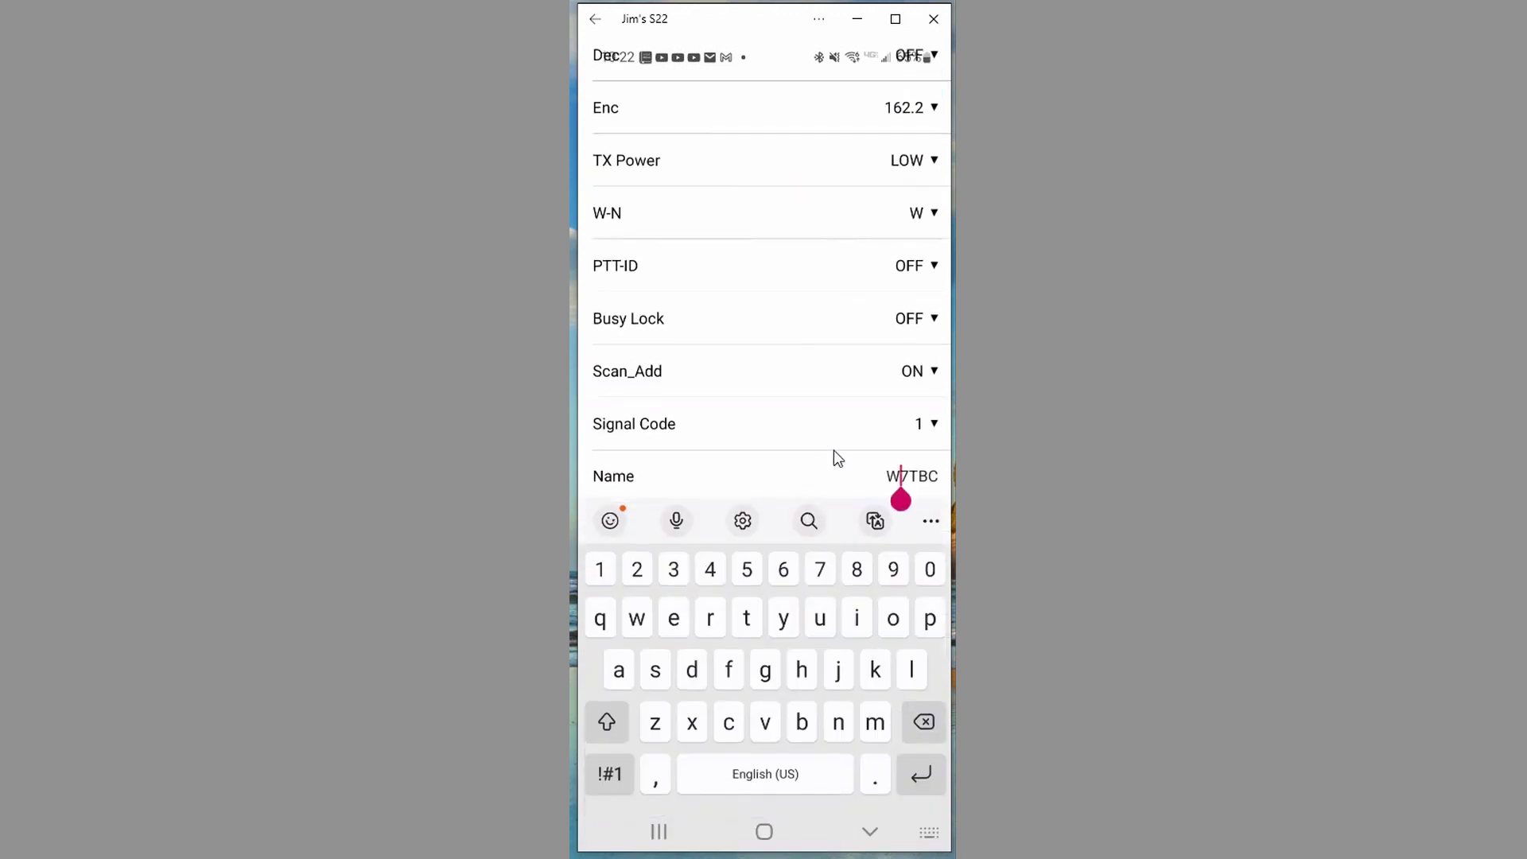
{"action": "left_click", "coordinate": [795, 466]}
{"action": "left_click", "coordinate": [867, 830]}
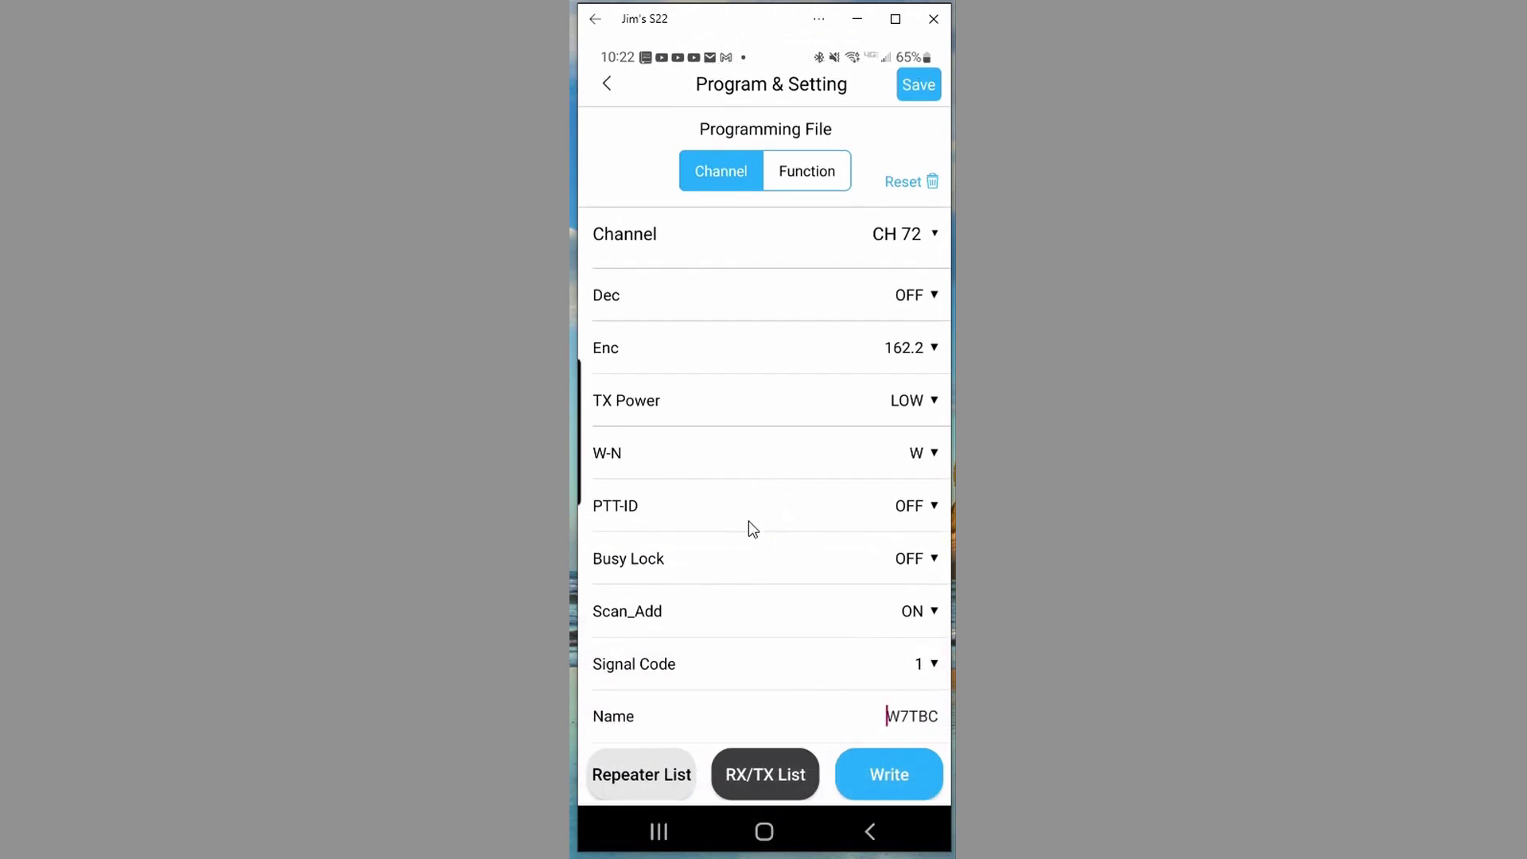
Step: Write the updated channels to the radio and acknowledge the Upload Completed message
{"action": "left_click", "coordinate": [894, 776]}
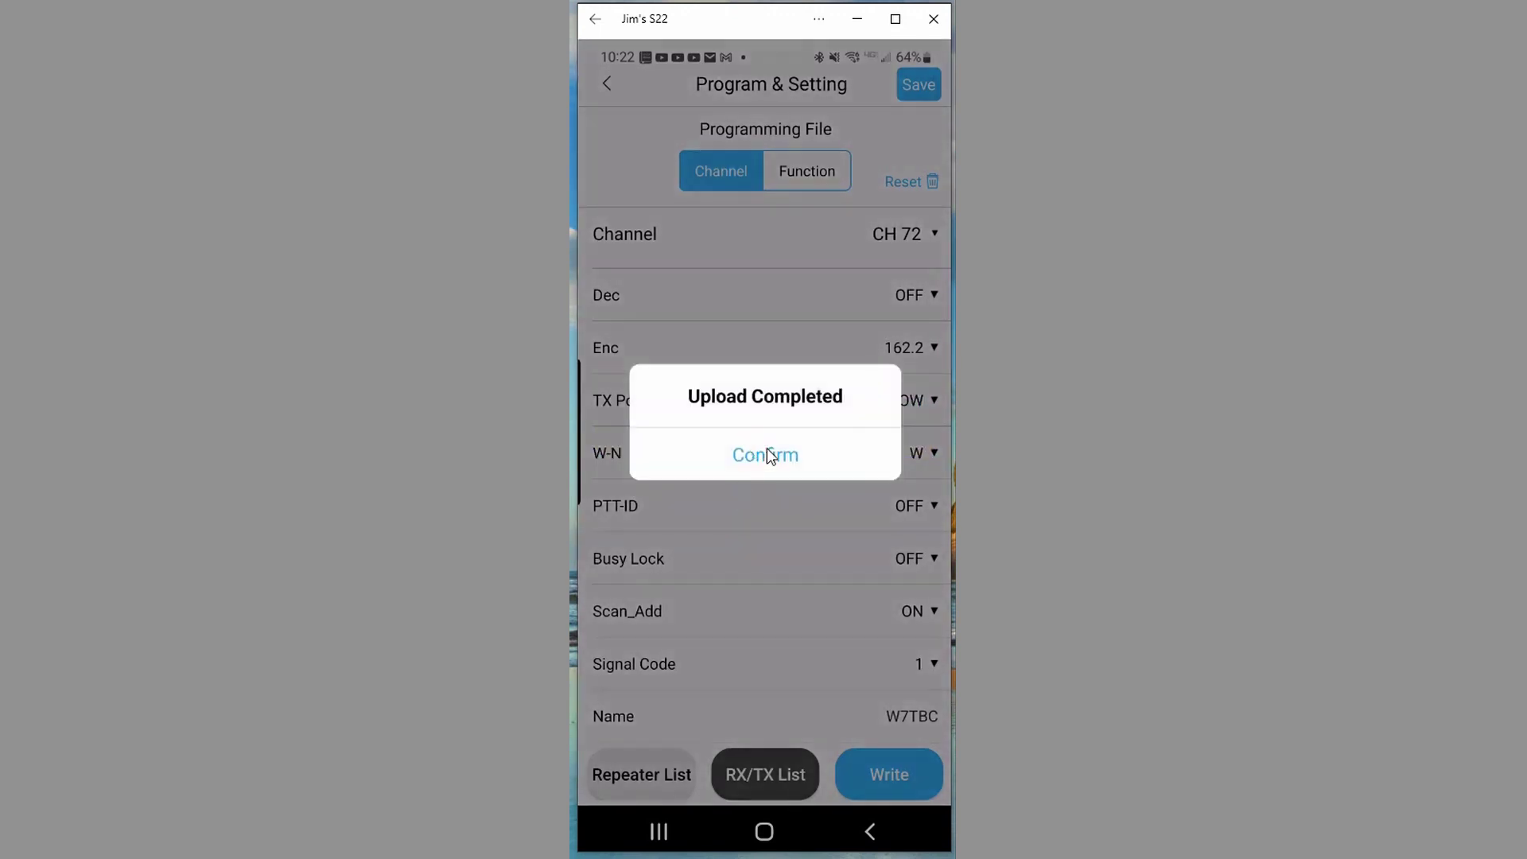
{"action": "left_click", "coordinate": [767, 452]}
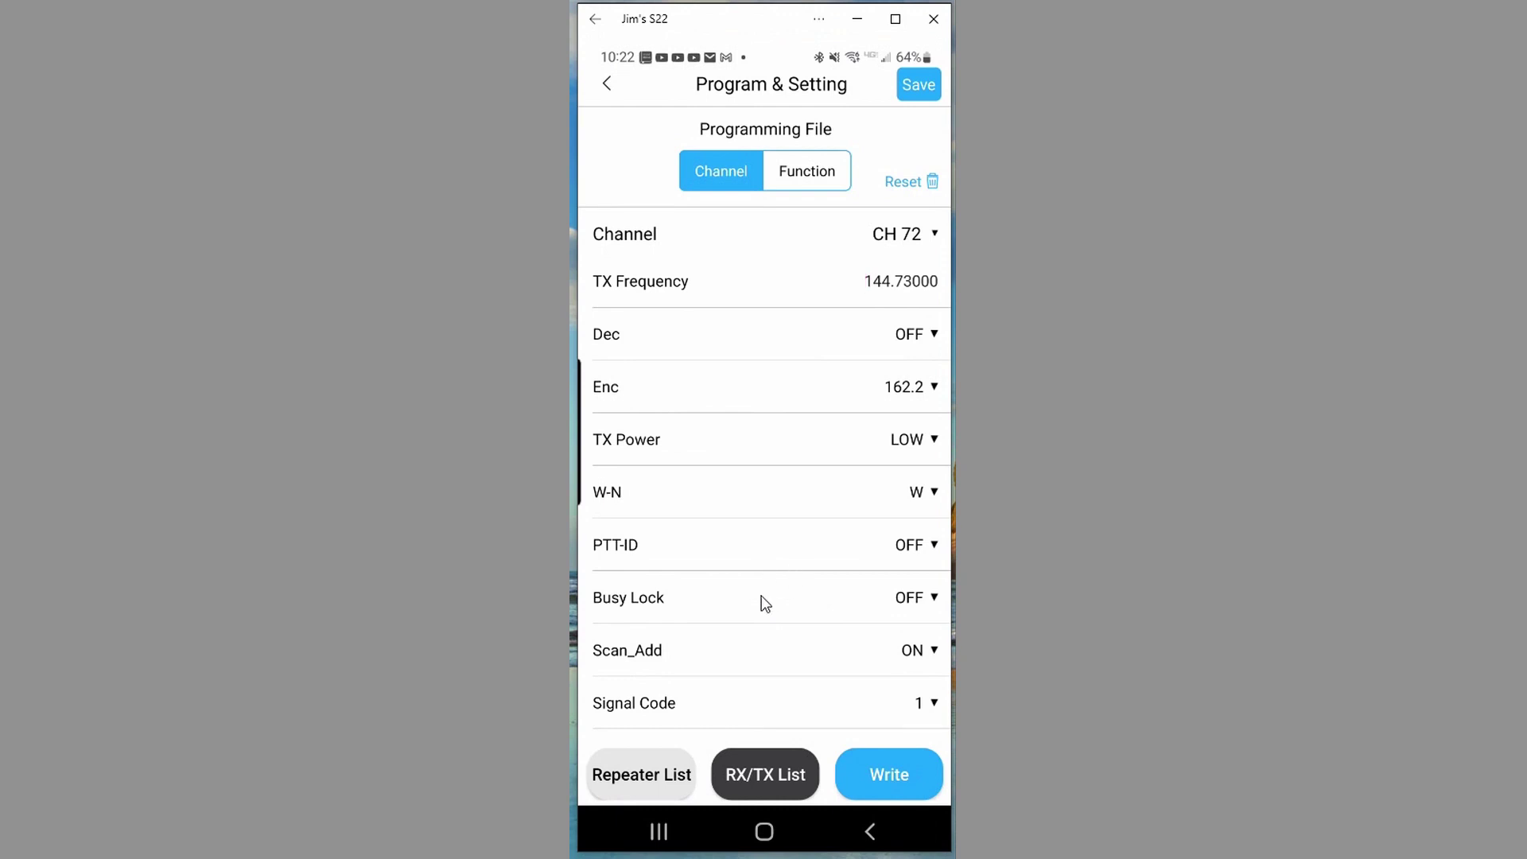
Step: Save the programming to the RX/TX list under the name '2022818 test'
{"action": "left_click", "coordinate": [915, 86]}
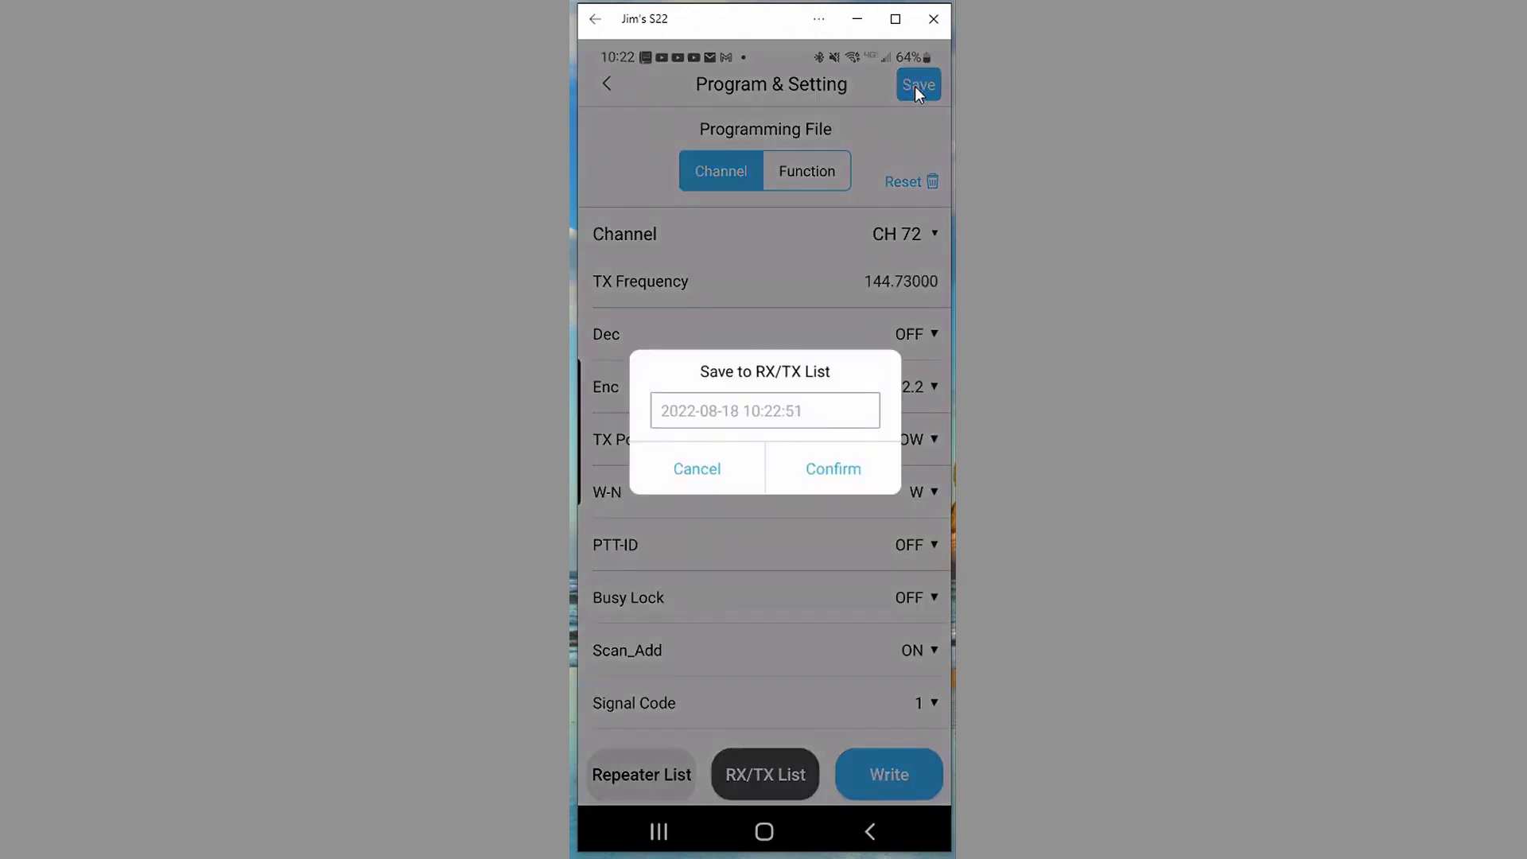
{"action": "left_click", "coordinate": [670, 406]}
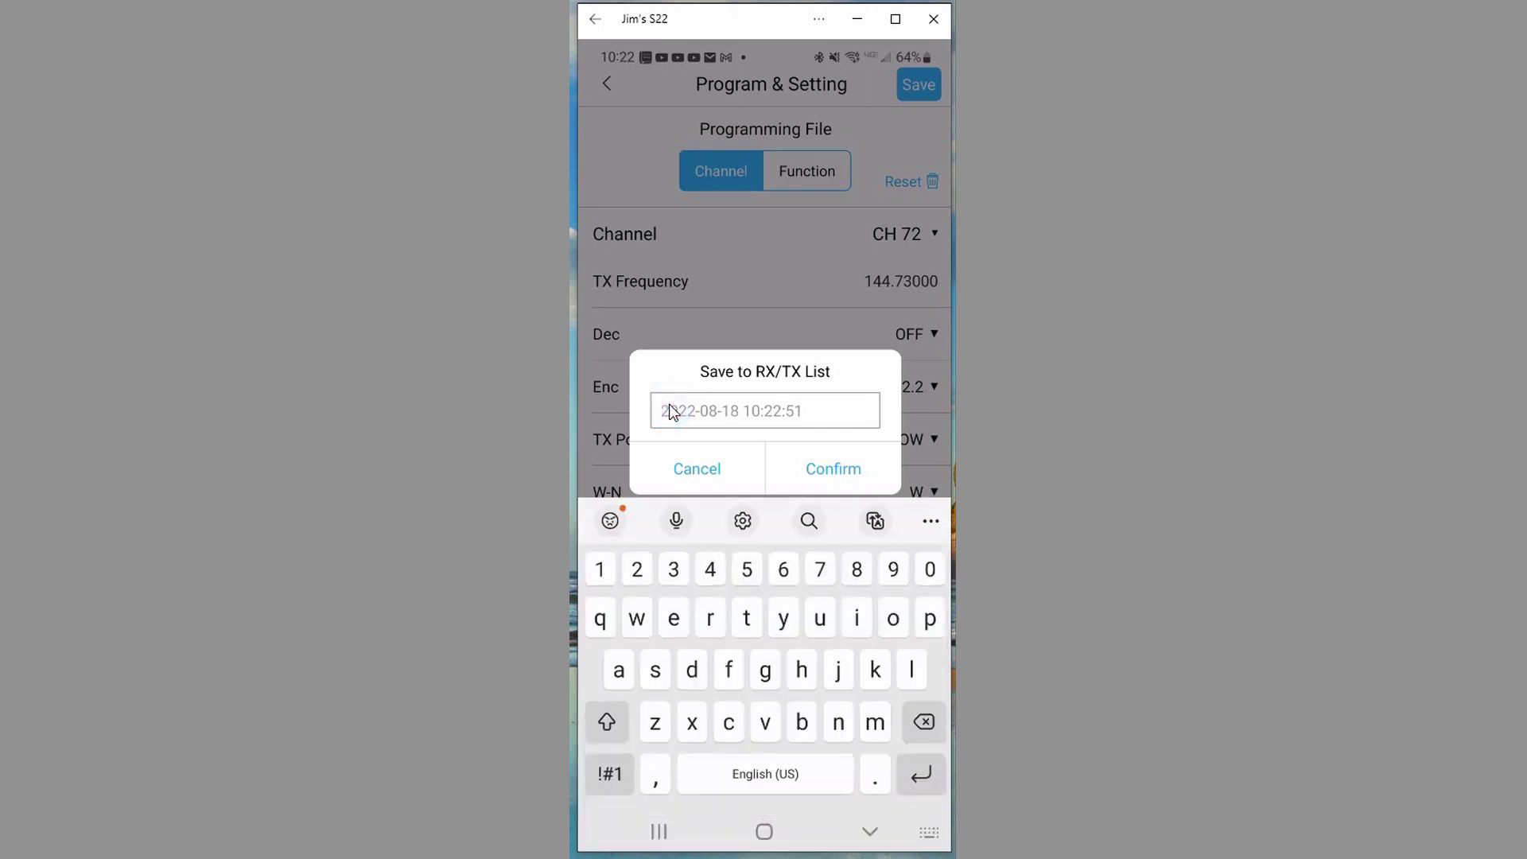
{"action": "type", "text": "2"}
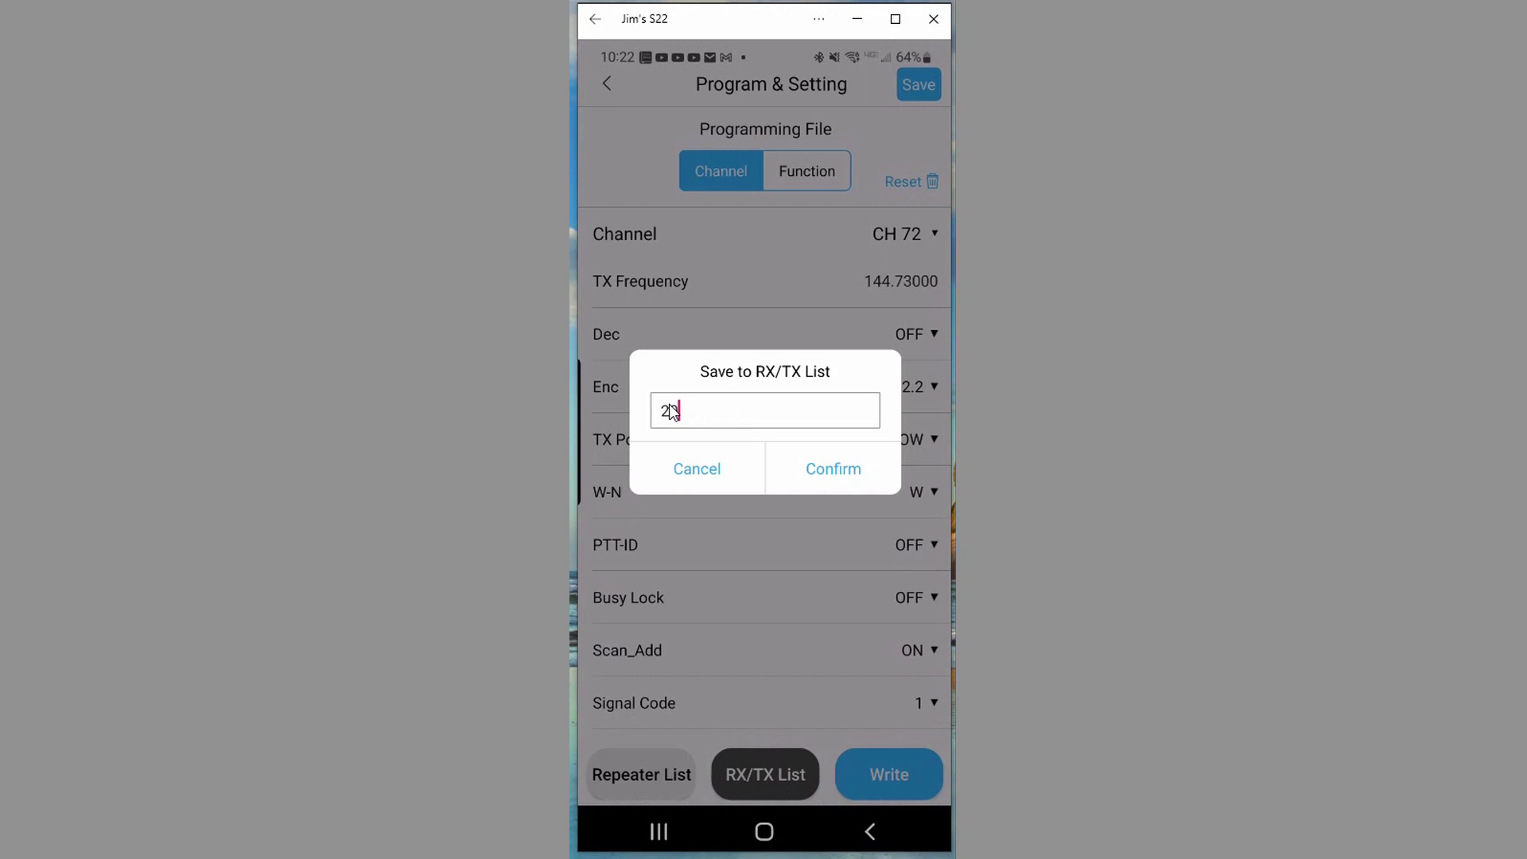
{"action": "type", "text": "022818 test"}
{"action": "left_click", "coordinate": [832, 469]}
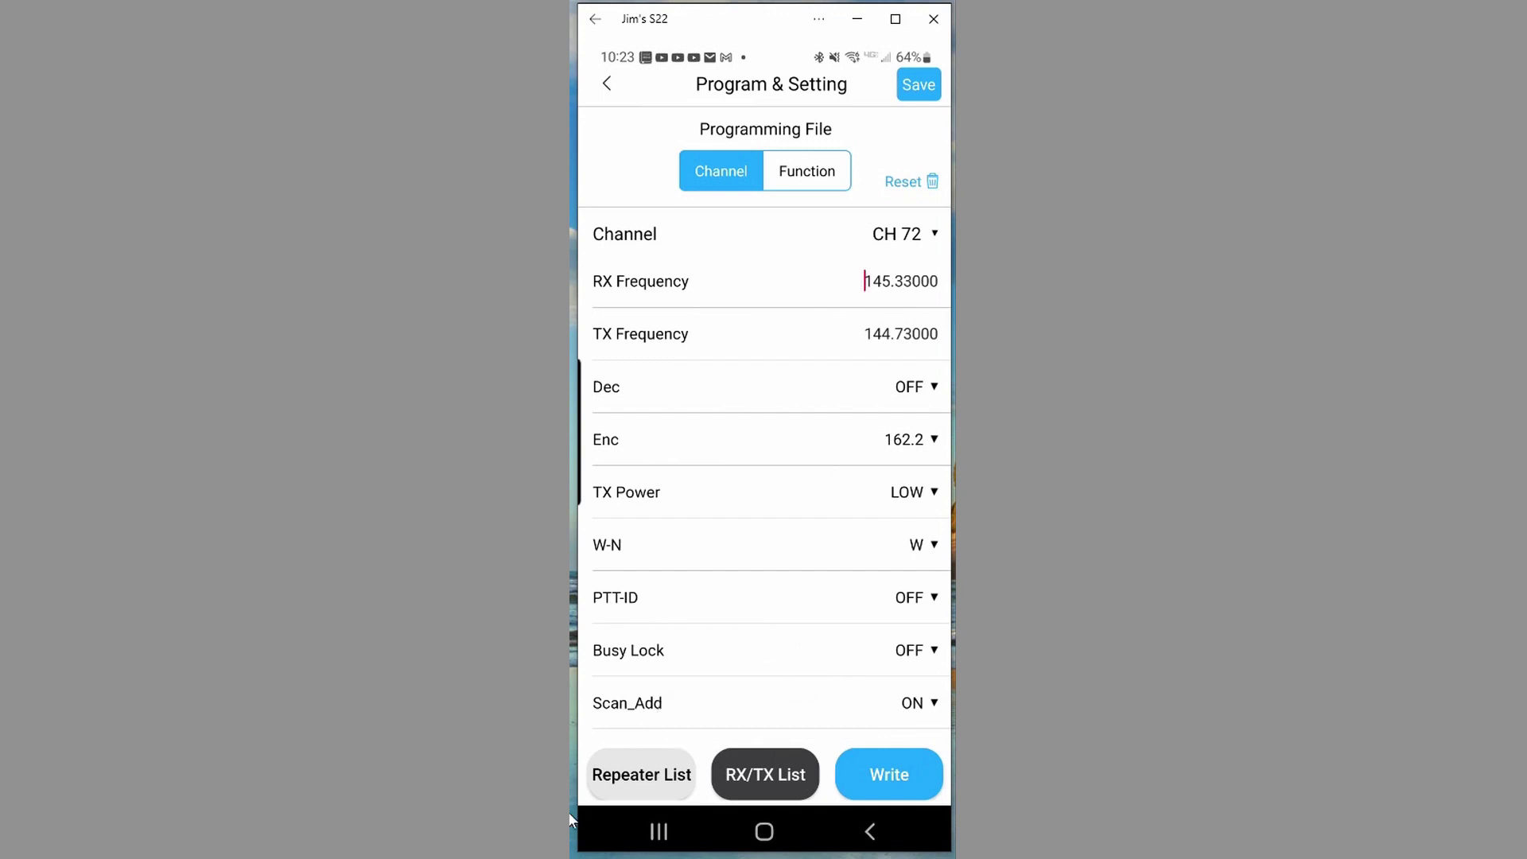
{"action": "left_click", "coordinate": [761, 774]}
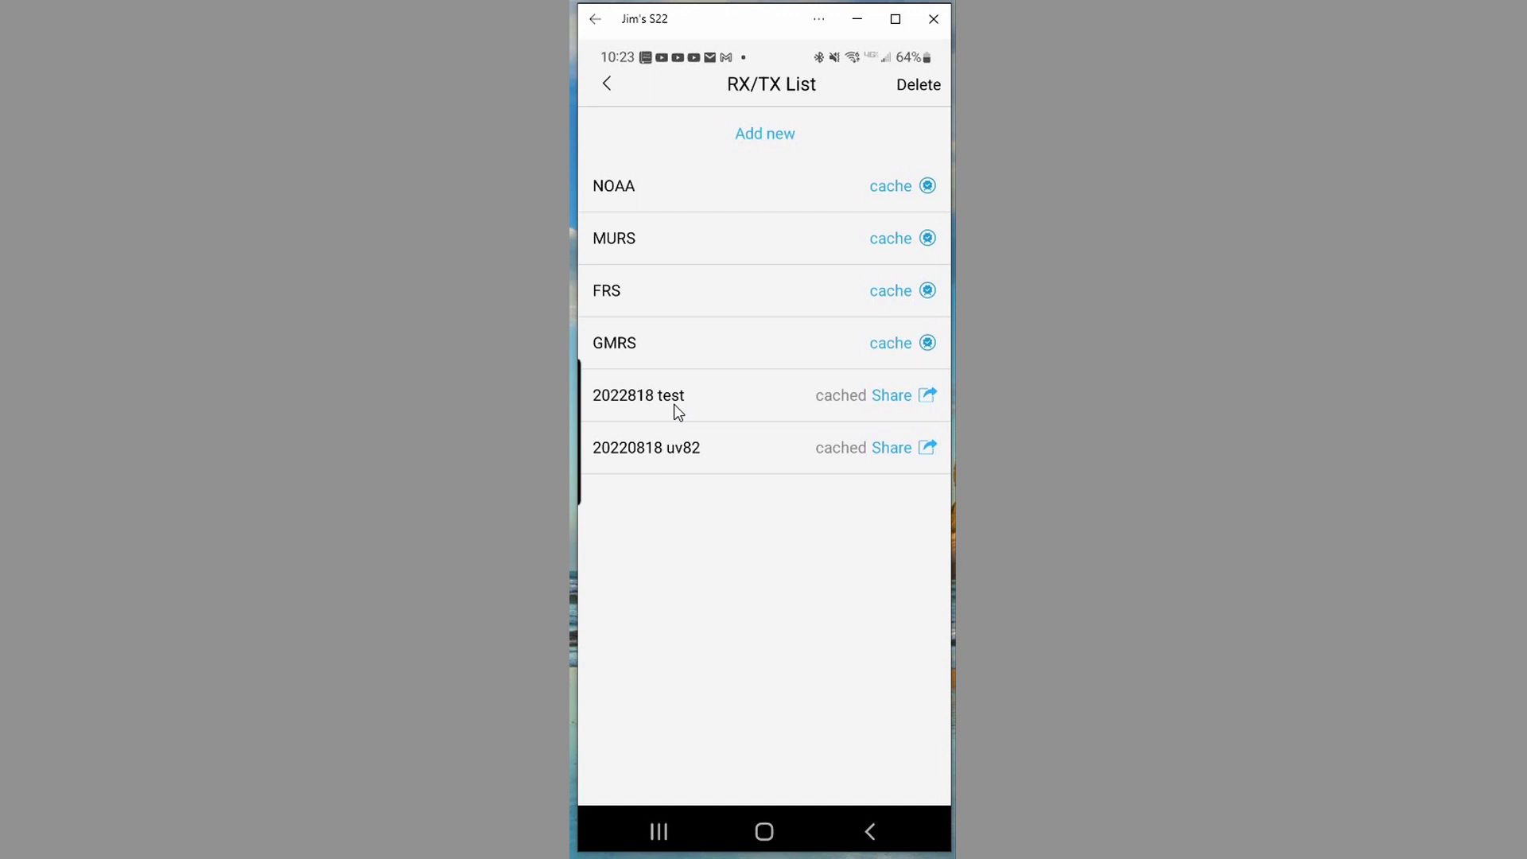
{"action": "left_click", "coordinate": [611, 86]}
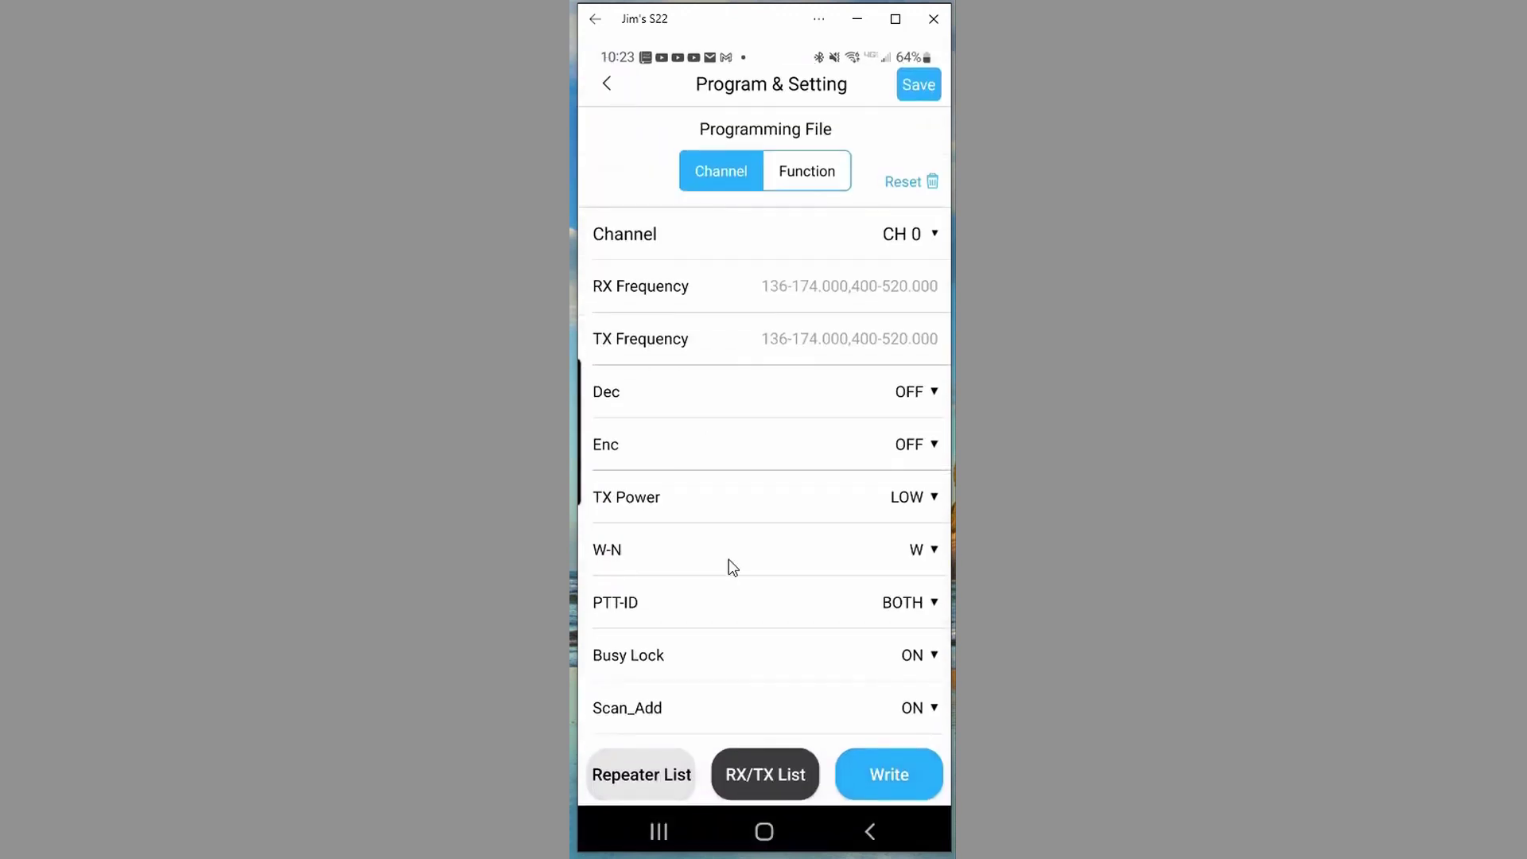